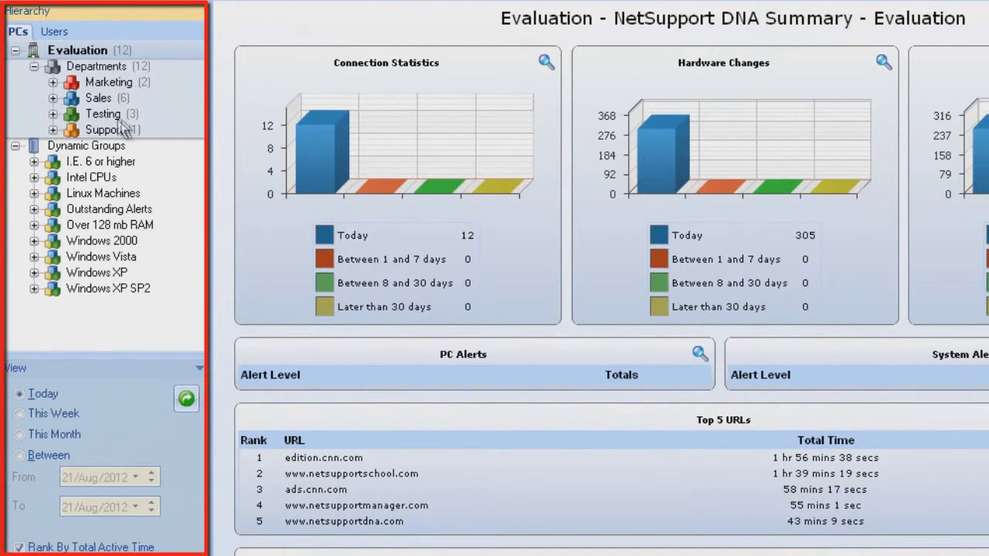
- Look at the PCs in the Sales department of the hierarchy and review the Evaluation summary page
{"action": "left_click", "coordinate": [53, 98]}
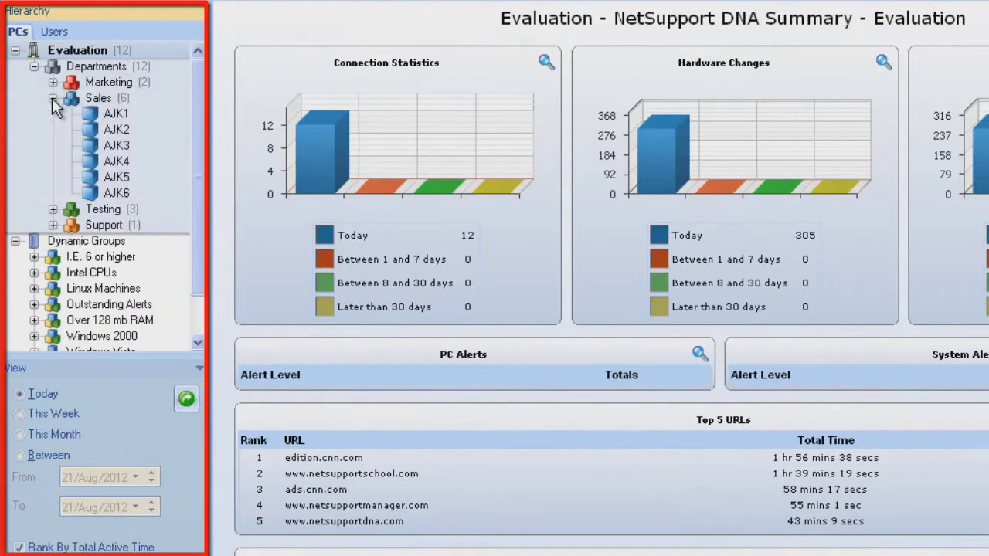
{"action": "left_click", "coordinate": [52, 98]}
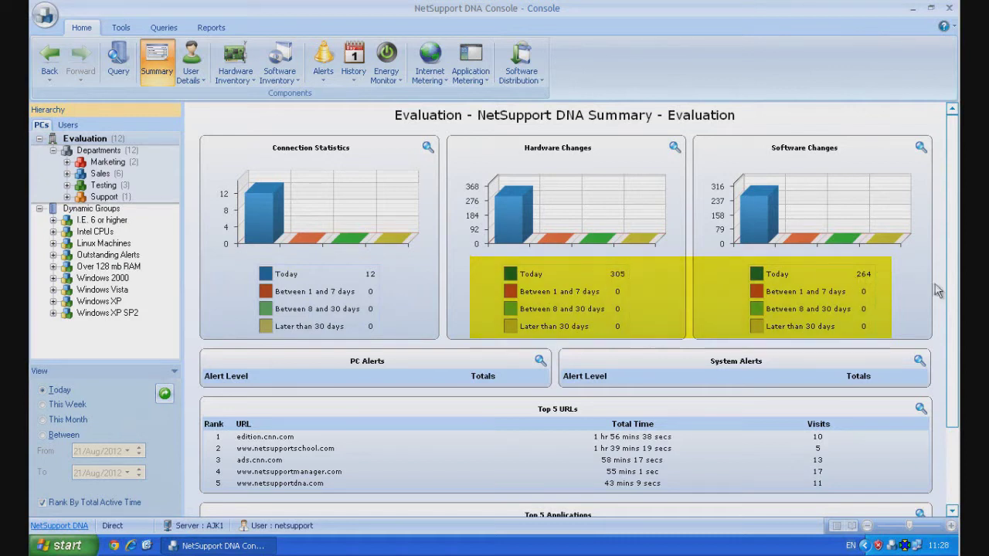
{"action": "scroll", "coordinate": [581, 337], "scroll_direction": "down", "scroll_amount": 3}
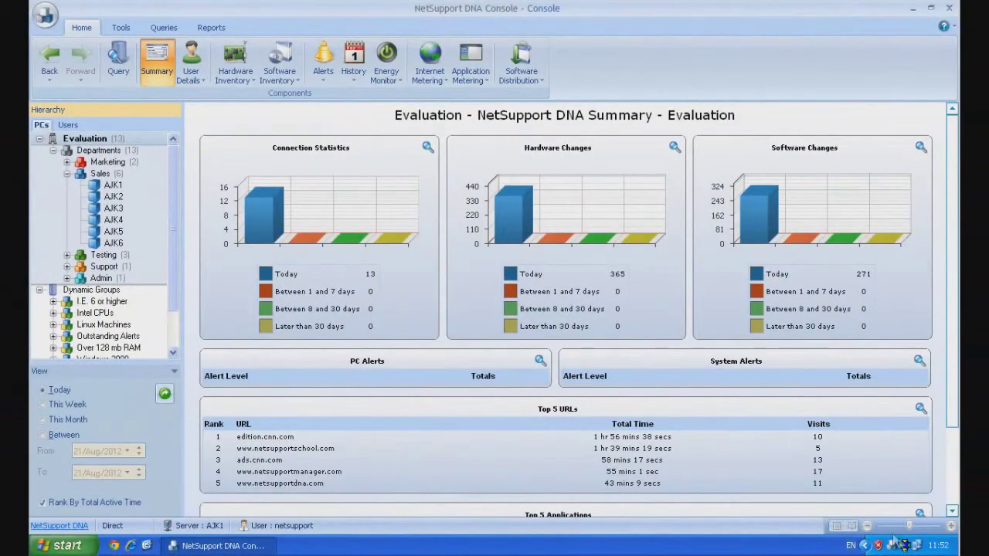
- Review the User Details system summary, including the PCs that connected today and the older connection and licence rows
{"action": "left_click", "coordinate": [192, 61]}
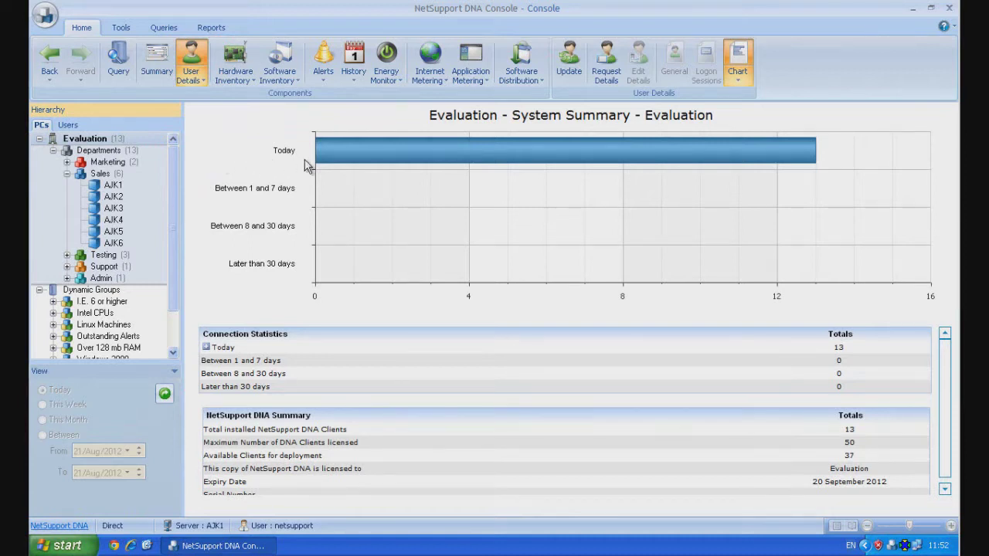
{"action": "left_click", "coordinate": [207, 348]}
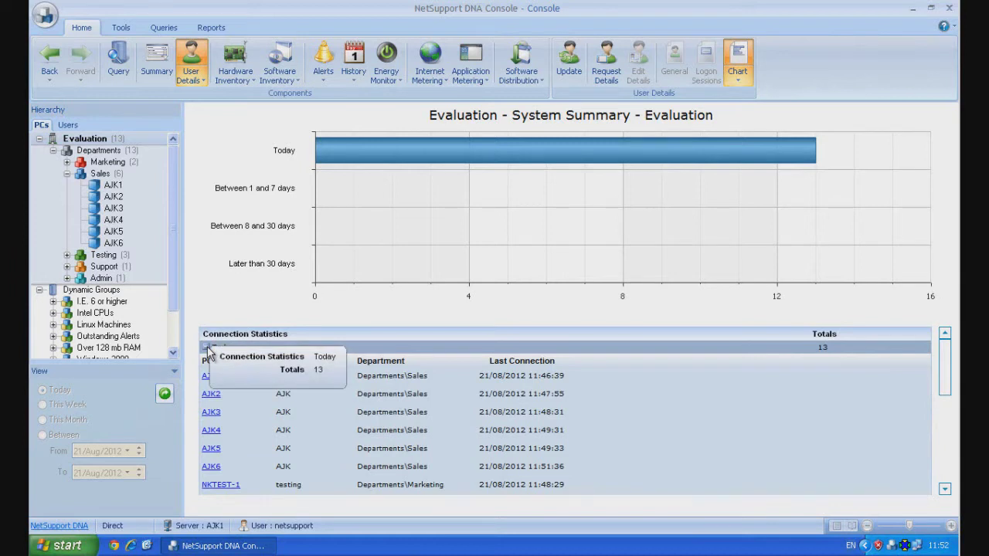
{"action": "left_click", "coordinate": [207, 348]}
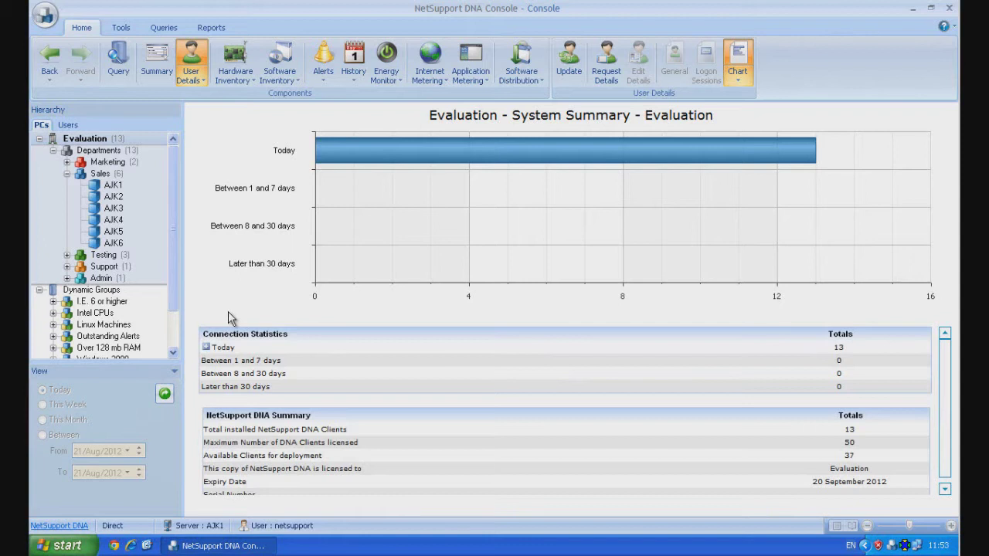
{"action": "left_click", "coordinate": [226, 360]}
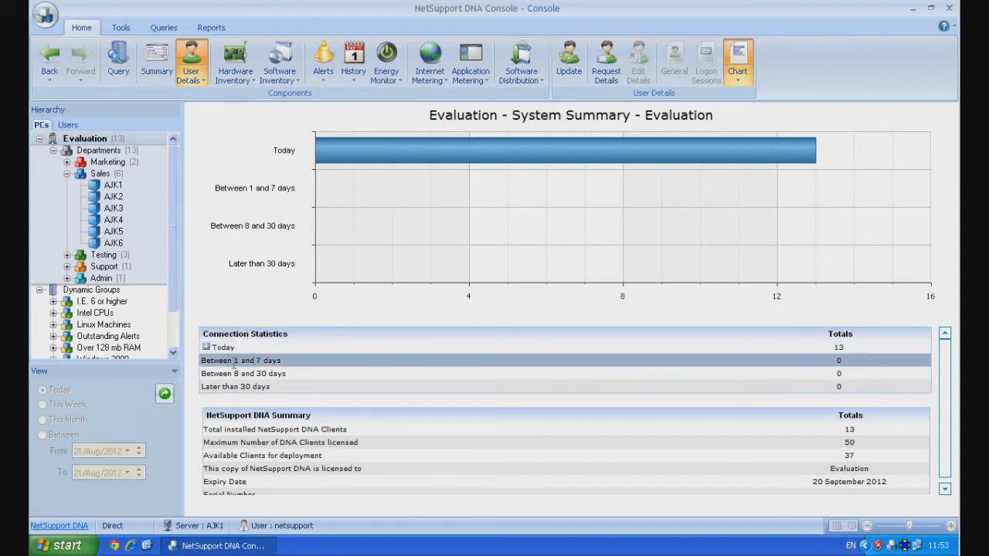
{"action": "mouse_move", "coordinate": [278, 361]}
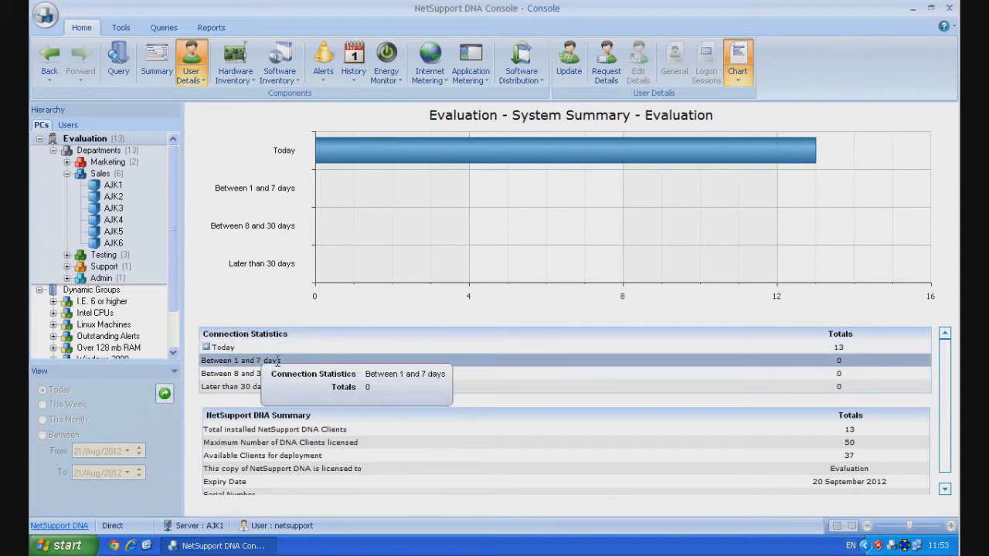
{"action": "left_click", "coordinate": [239, 374]}
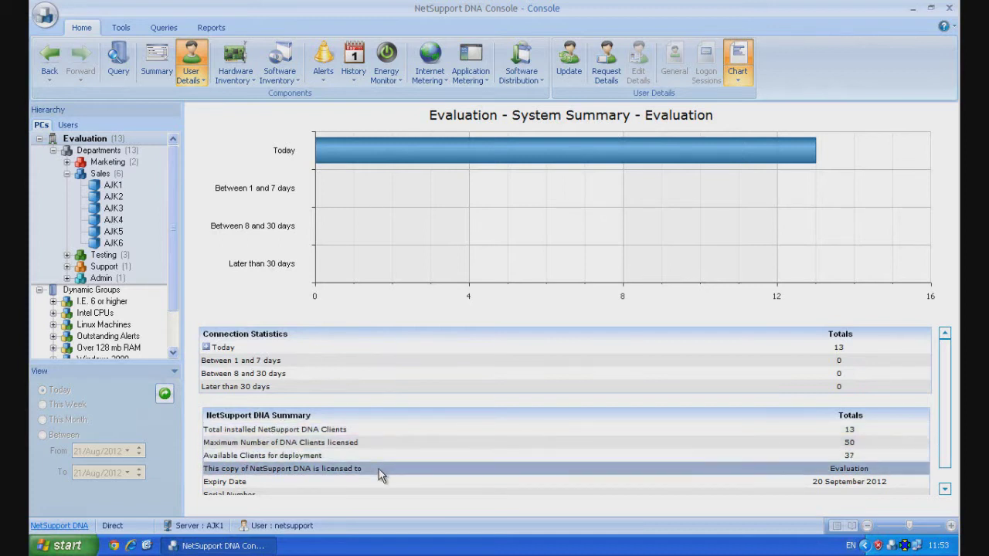
{"action": "mouse_move", "coordinate": [379, 474]}
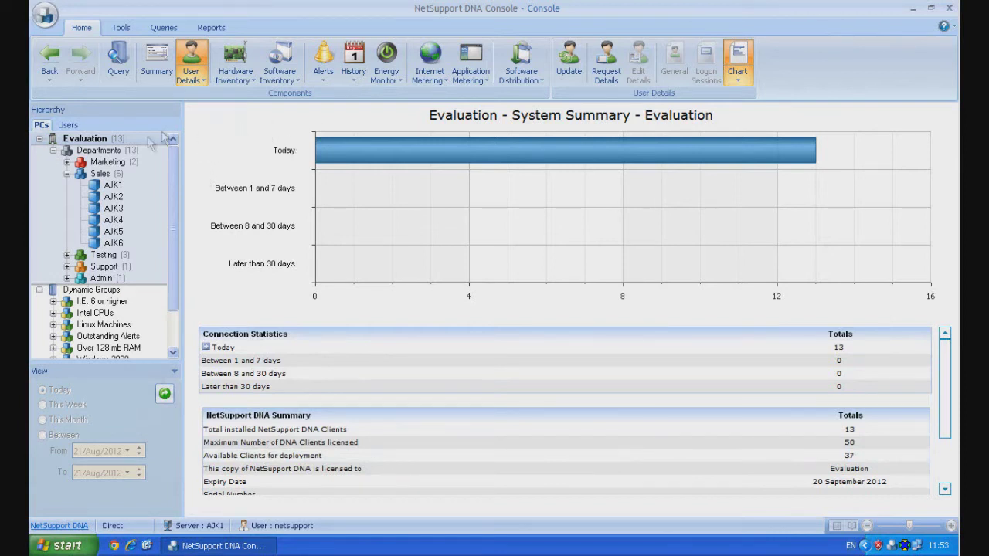
- View the user details summary of the Sales department and the owner and asset information of PC AJK1
{"action": "left_click", "coordinate": [102, 174]}
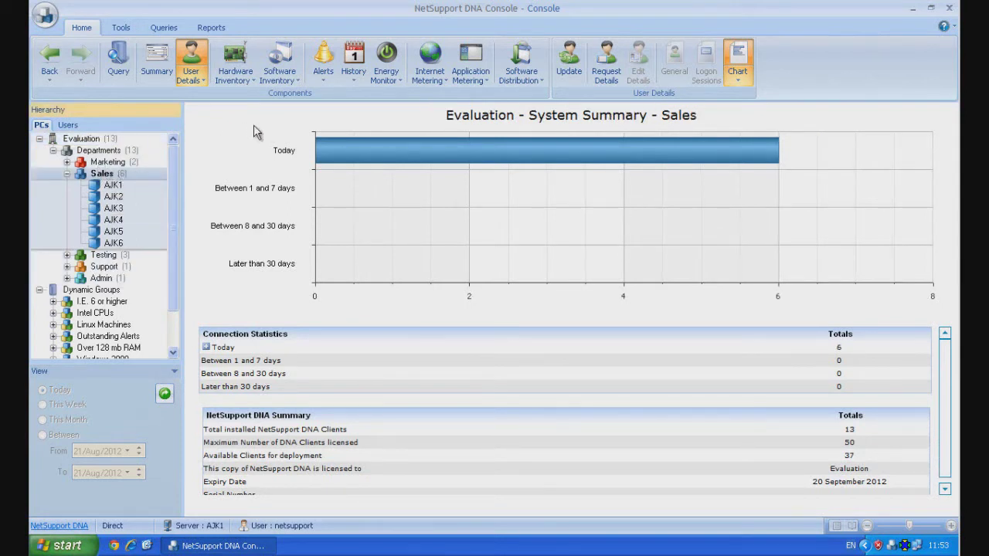
{"action": "left_click", "coordinate": [115, 186]}
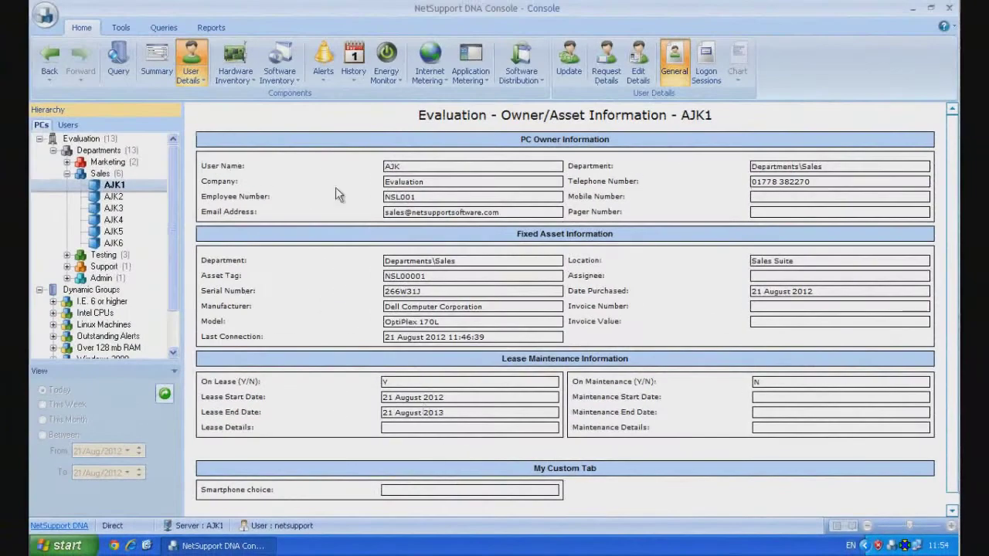
- Open the custom user details editor and place a widened static text label below the smartphone drop-down on My Custom Tab
{"action": "left_click", "coordinate": [185, 81]}
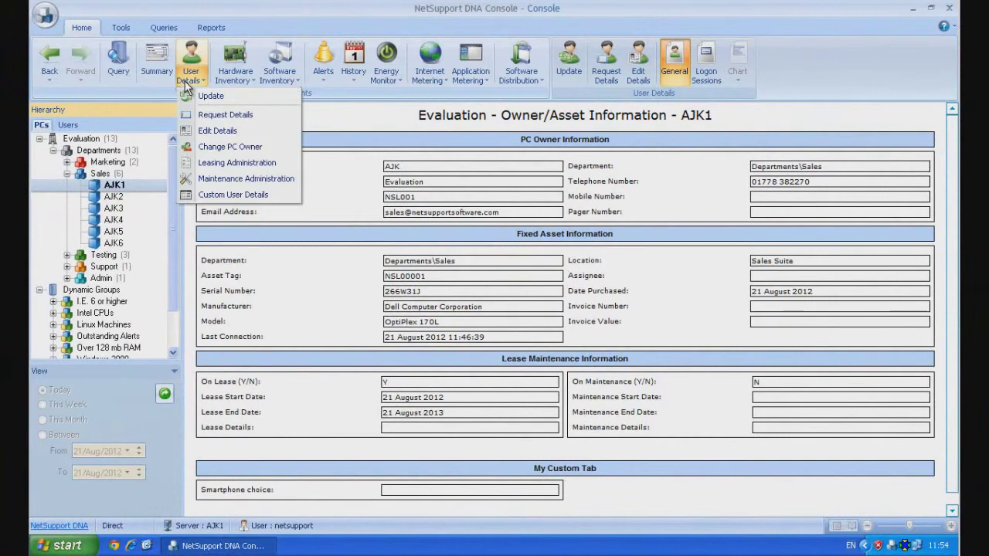
{"action": "left_click", "coordinate": [232, 194]}
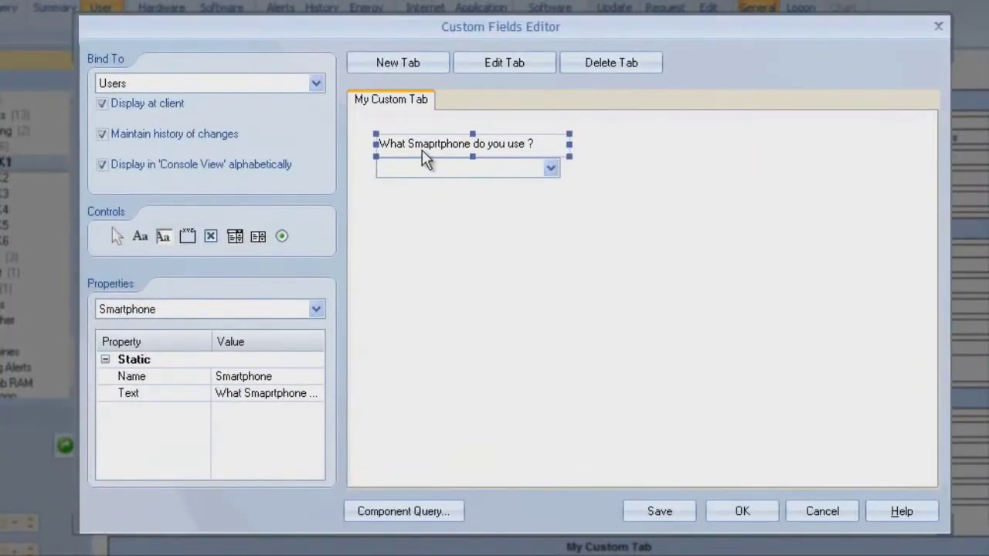
{"action": "left_click", "coordinate": [417, 281]}
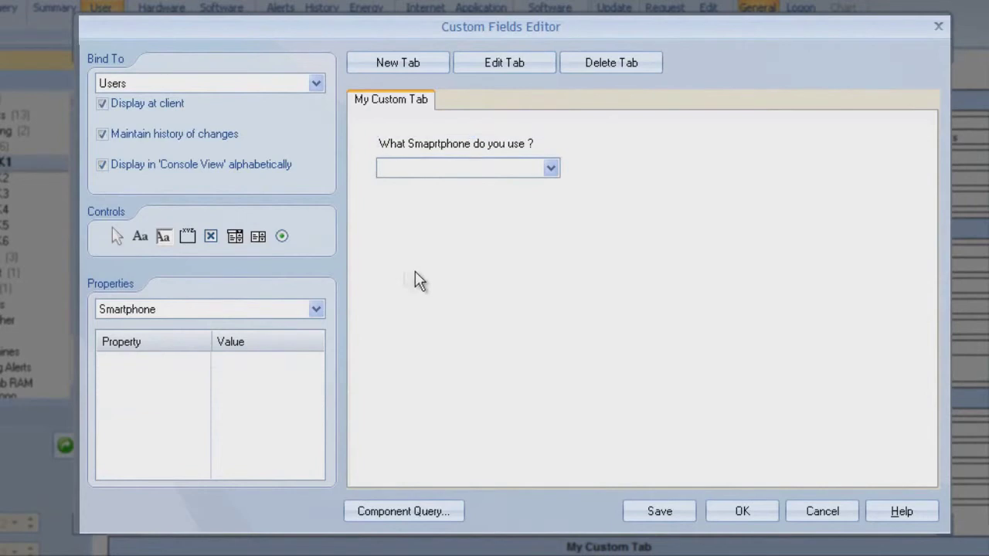
{"action": "left_click", "coordinate": [142, 240]}
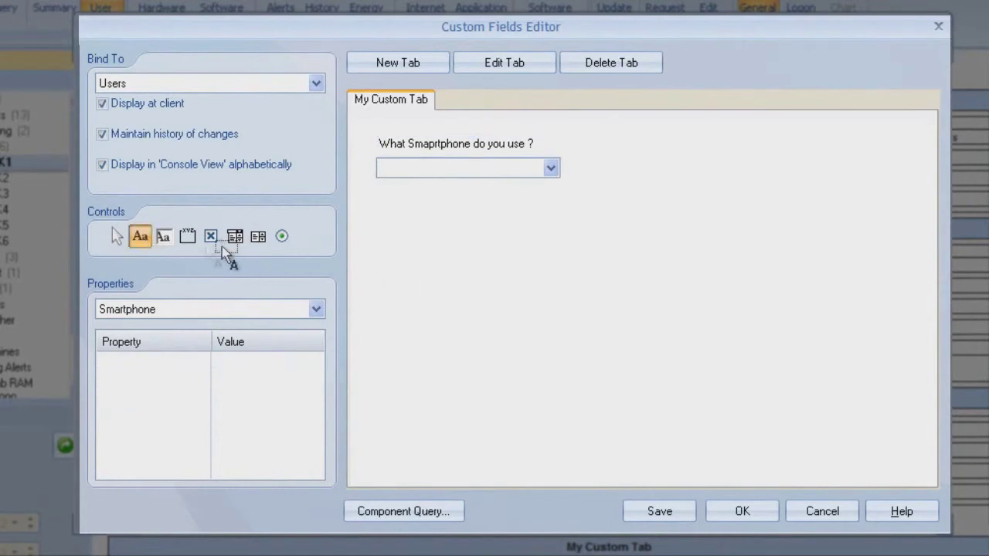
{"action": "left_click", "coordinate": [402, 223]}
{"action": "left_click_drag", "start_coordinate": [468, 224], "coordinate": [569, 225]}
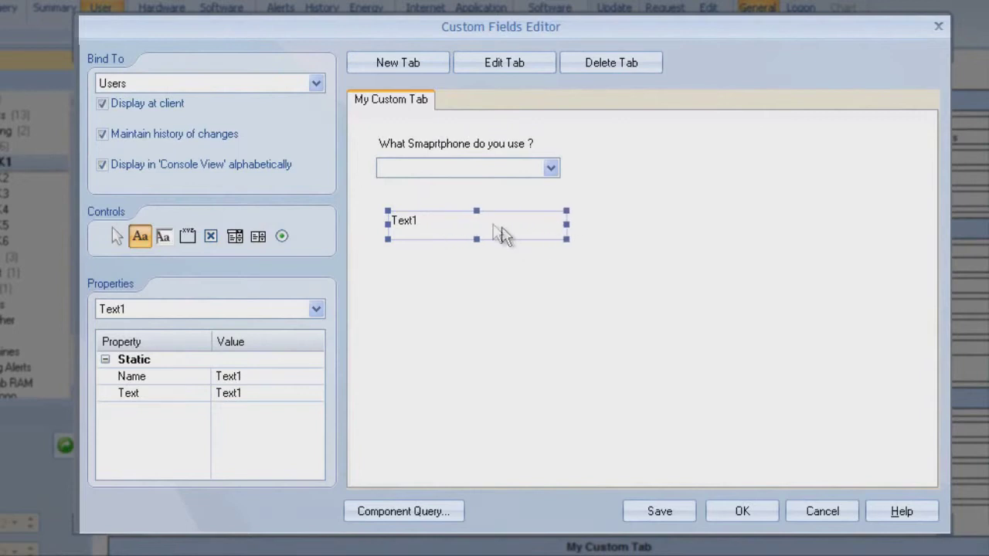
{"action": "left_click_drag", "start_coordinate": [487, 223], "coordinate": [491, 219]}
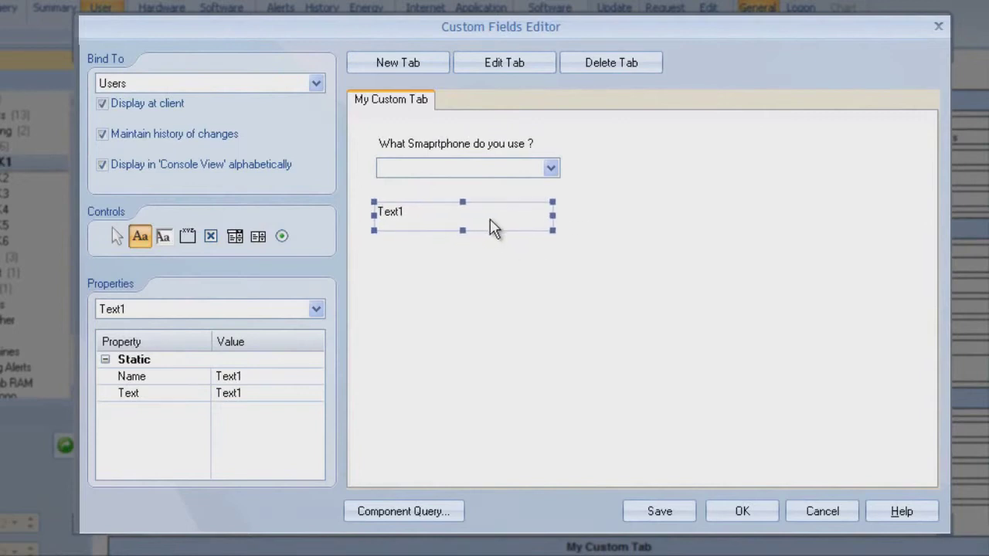
- Set the new label's text to "what car do you drive ?", name it "car" and align it under the smartphone drop-down
{"action": "left_click", "coordinate": [259, 394]}
{"action": "left_click_drag", "start_coordinate": [240, 394], "coordinate": [215, 395]}
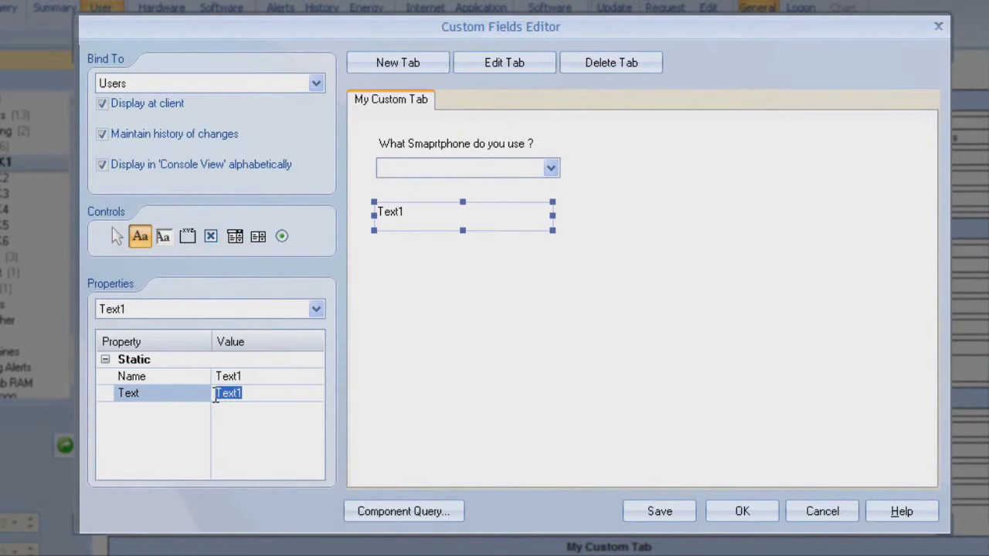
{"action": "type", "text": "what car do you drive ?"}
{"action": "left_click", "coordinate": [267, 373]}
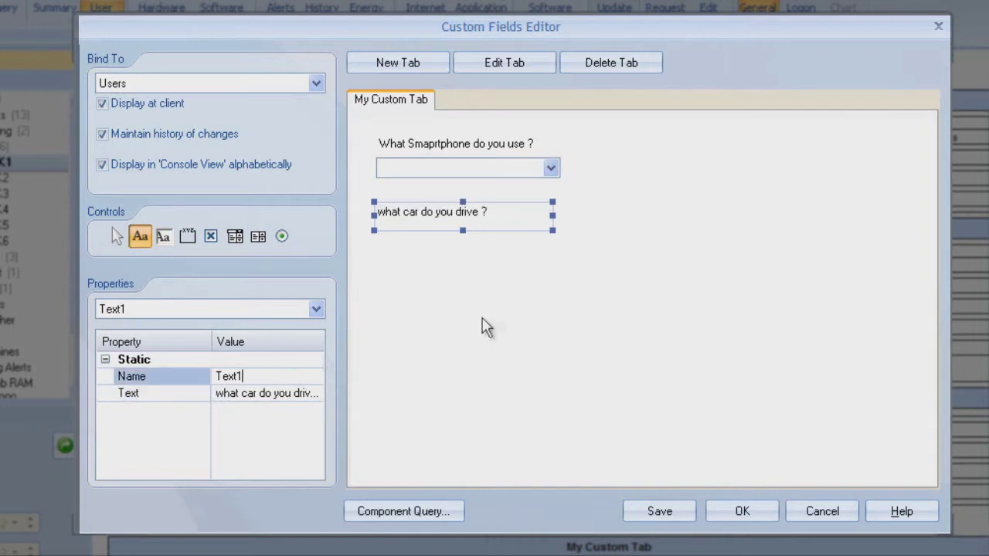
{"action": "mouse_move", "coordinate": [475, 219]}
{"action": "left_mouse_down"}
{"action": "mouse_move", "coordinate": [495, 207]}
{"action": "mouse_move", "coordinate": [483, 208]}
{"action": "left_mouse_up"}
{"action": "left_click", "coordinate": [259, 373]}
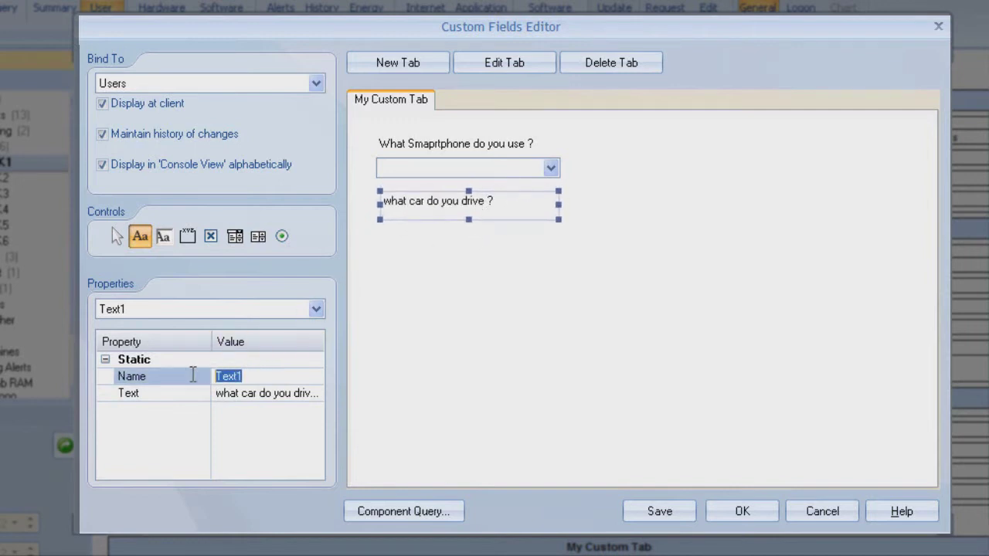
{"action": "type", "text": "car"}
- Add a drop-down list below the car question, match its width to the smartphone list and name it "Car choice"
{"action": "left_click_drag", "start_coordinate": [235, 236], "coordinate": [386, 239]}
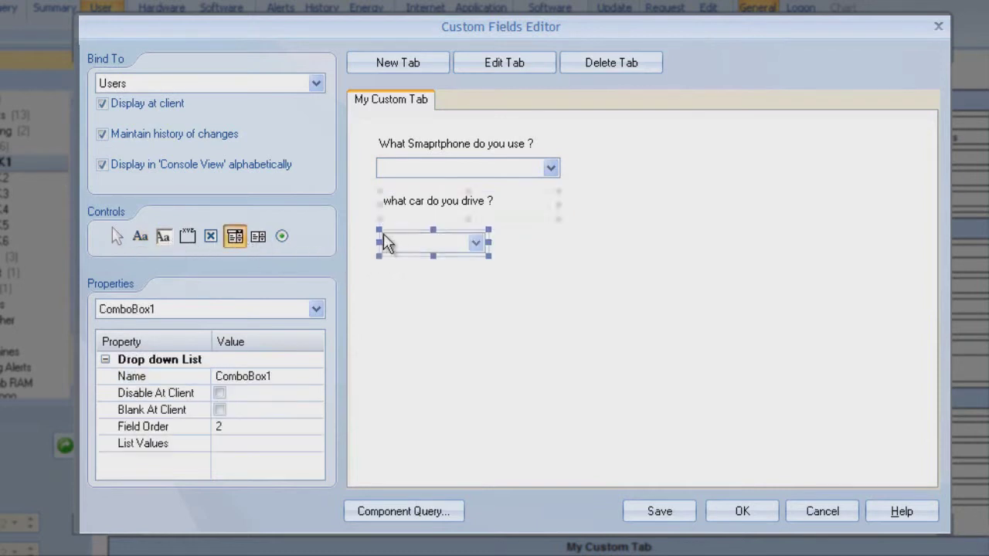
{"action": "left_click_drag", "start_coordinate": [489, 242], "coordinate": [568, 243]}
{"action": "left_click_drag", "start_coordinate": [502, 251], "coordinate": [502, 235]}
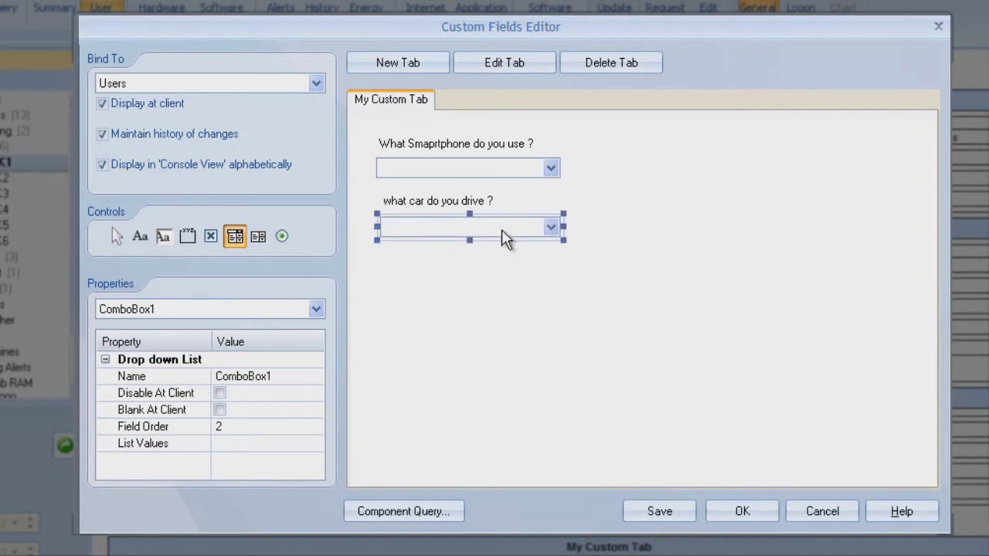
{"action": "left_click", "coordinate": [283, 376]}
{"action": "left_click_drag", "start_coordinate": [282, 376], "coordinate": [202, 377]}
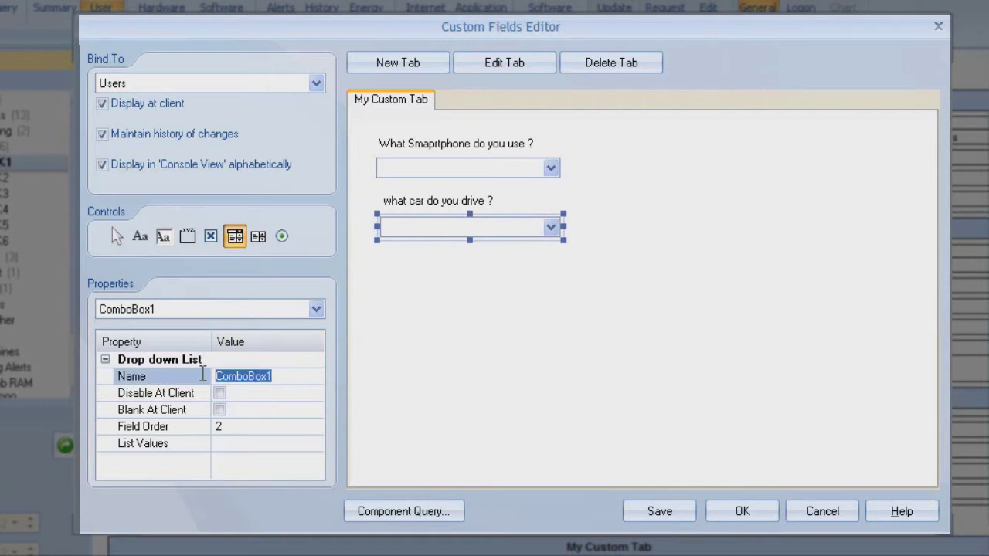
{"action": "type", "text": "Car choice"}
- Add Ford and ferrari as the list values of the Car choice drop-down
{"action": "left_click", "coordinate": [267, 443]}
{"action": "left_click", "coordinate": [316, 442]}
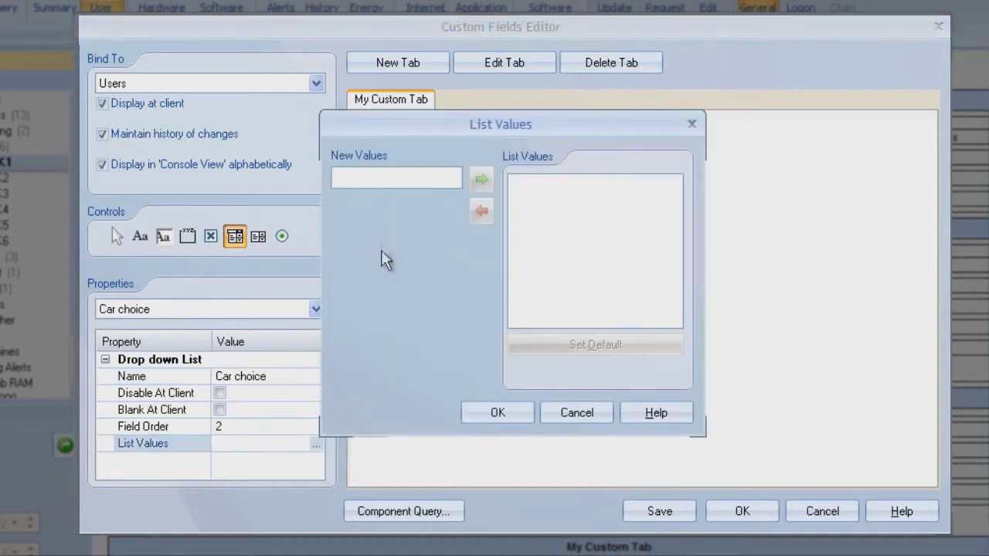
{"action": "type", "text": "Ford"}
{"action": "left_click", "coordinate": [480, 179]}
{"action": "type", "text": "Fi"}
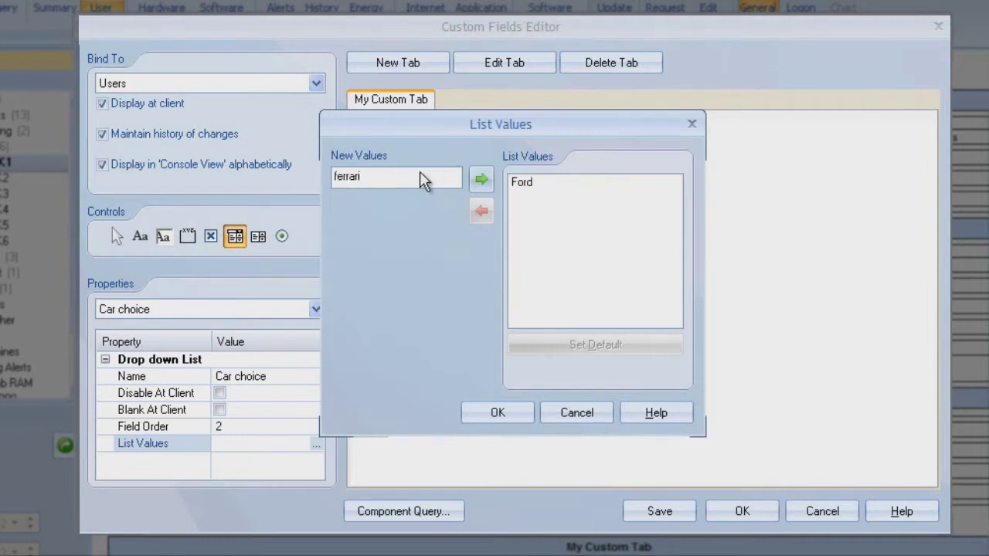
{"action": "left_click", "coordinate": [481, 180]}
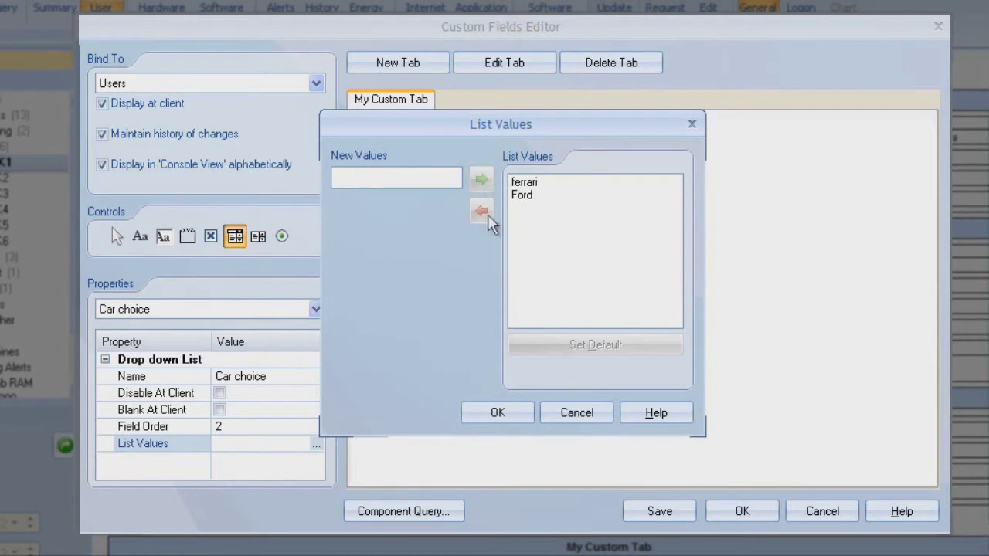
{"action": "left_click", "coordinate": [496, 413]}
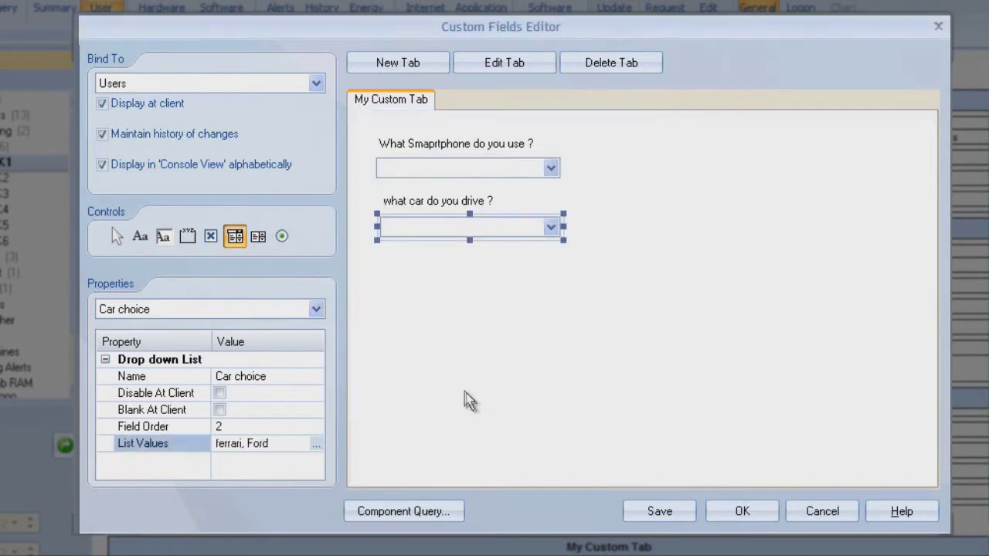
- Save the custom fields and close the Custom Fields Editor
{"action": "left_click", "coordinate": [649, 504]}
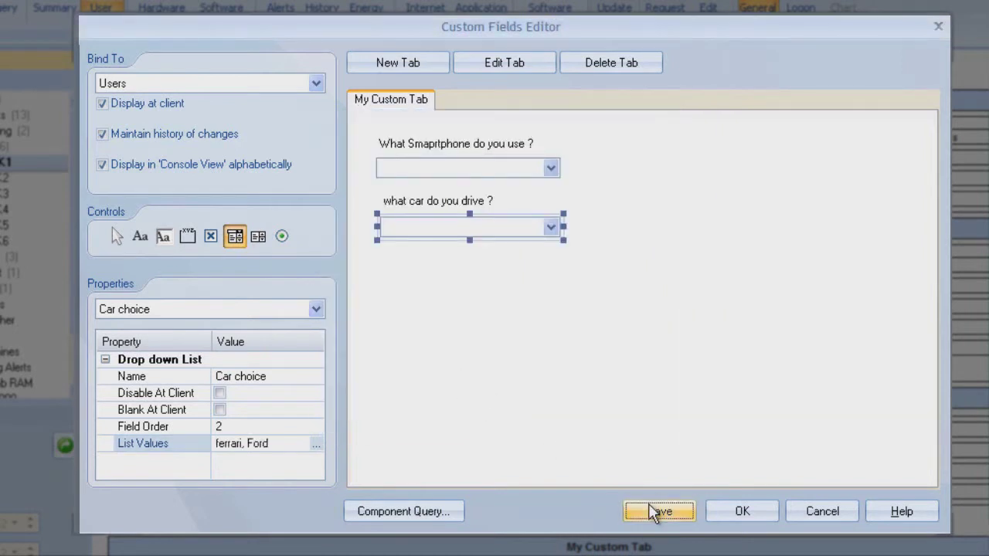
{"action": "left_click", "coordinate": [717, 510]}
{"action": "left_click", "coordinate": [683, 257]}
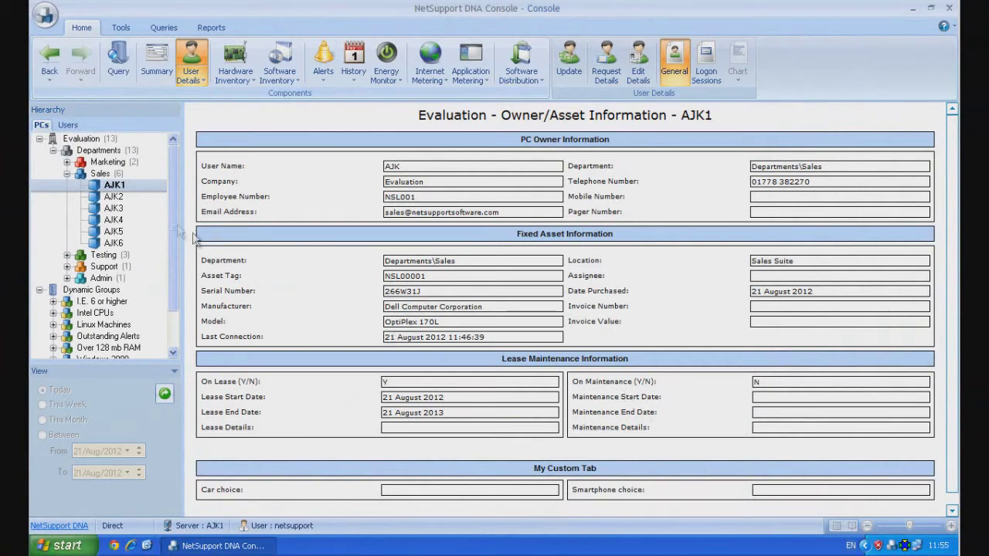
- Edit the details of PC AJK1, setting the custom smartphone field to Blackberry and the car field to Ford
{"action": "right_click", "coordinate": [134, 193]}
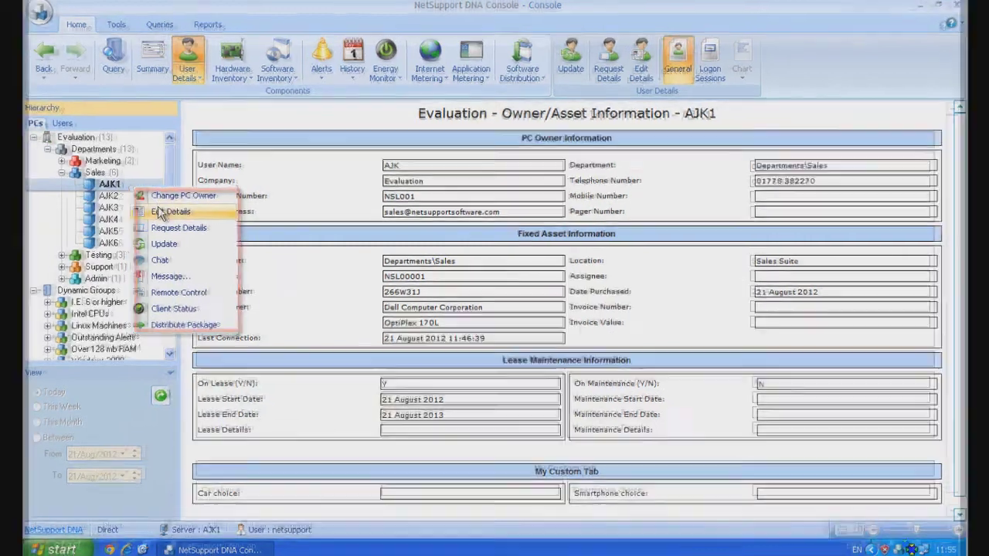
{"action": "left_click", "coordinate": [166, 212]}
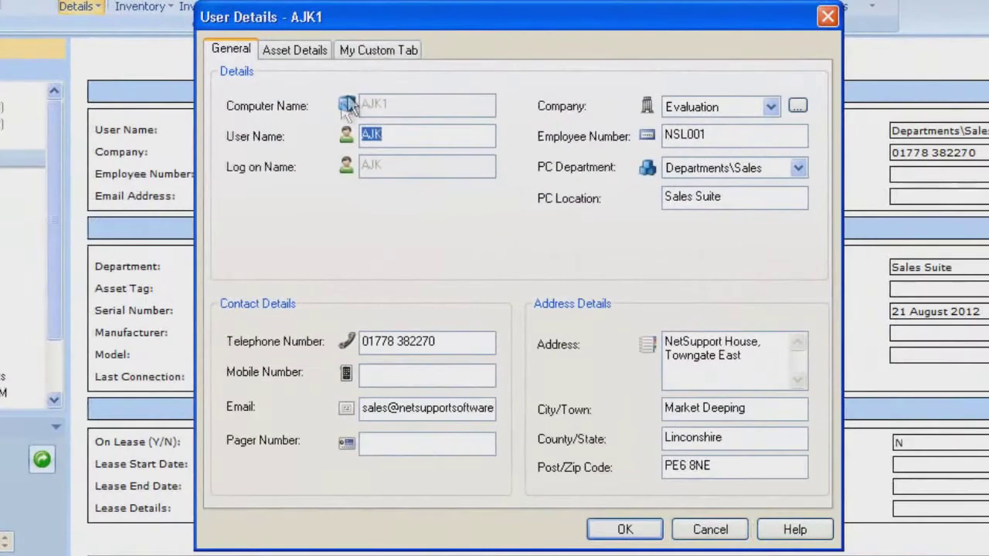
{"action": "left_click", "coordinate": [376, 79]}
{"action": "left_click", "coordinate": [421, 110]}
{"action": "left_click", "coordinate": [333, 144]}
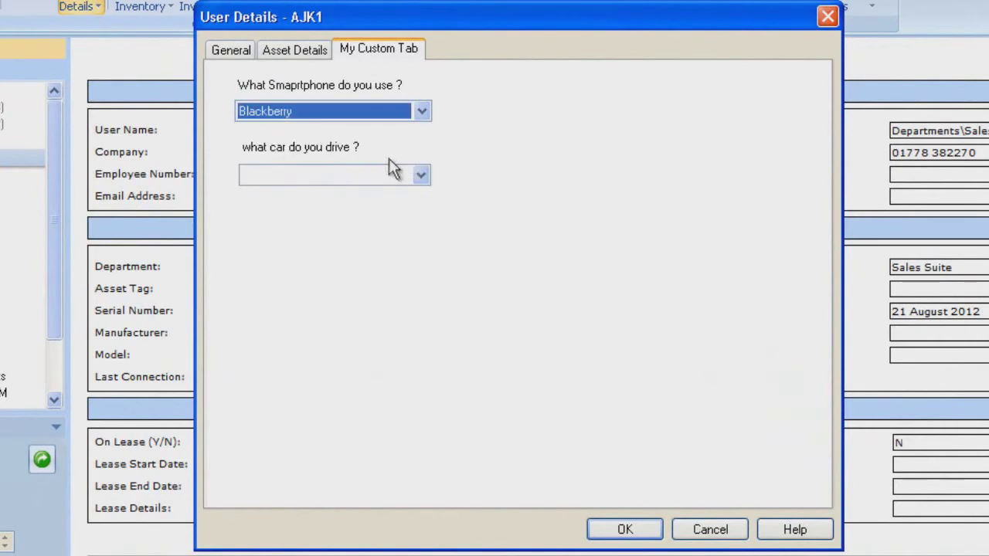
{"action": "left_click", "coordinate": [419, 175]}
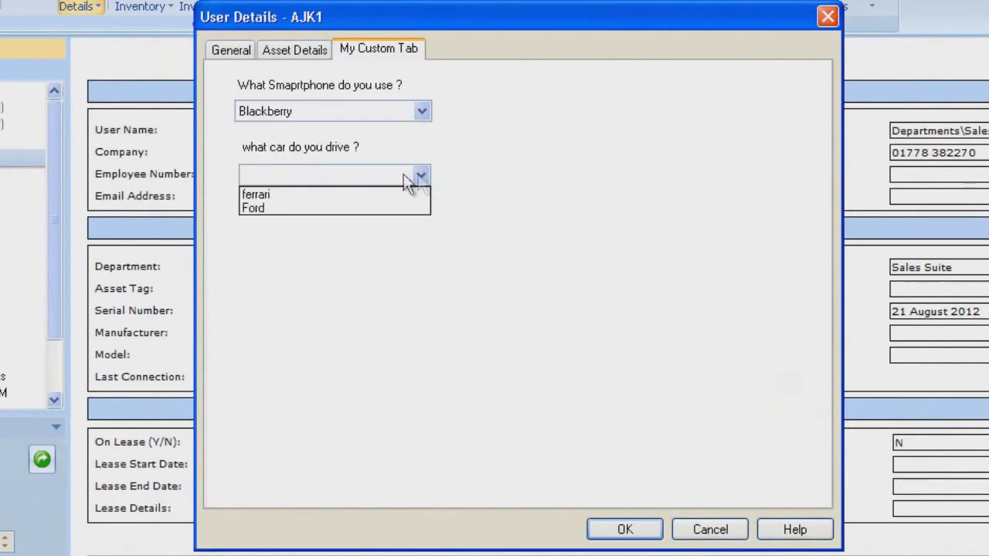
{"action": "left_click", "coordinate": [343, 207]}
{"action": "left_click", "coordinate": [625, 529]}
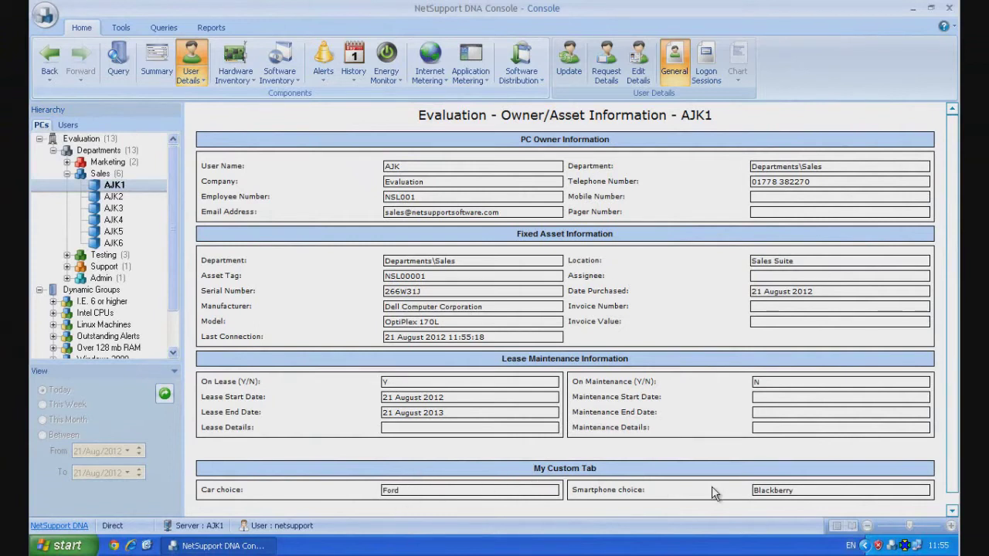
- Open Leasing Administration to view the PC Supplier lease details and its assigned PCs, and close it
{"action": "left_click", "coordinate": [195, 71]}
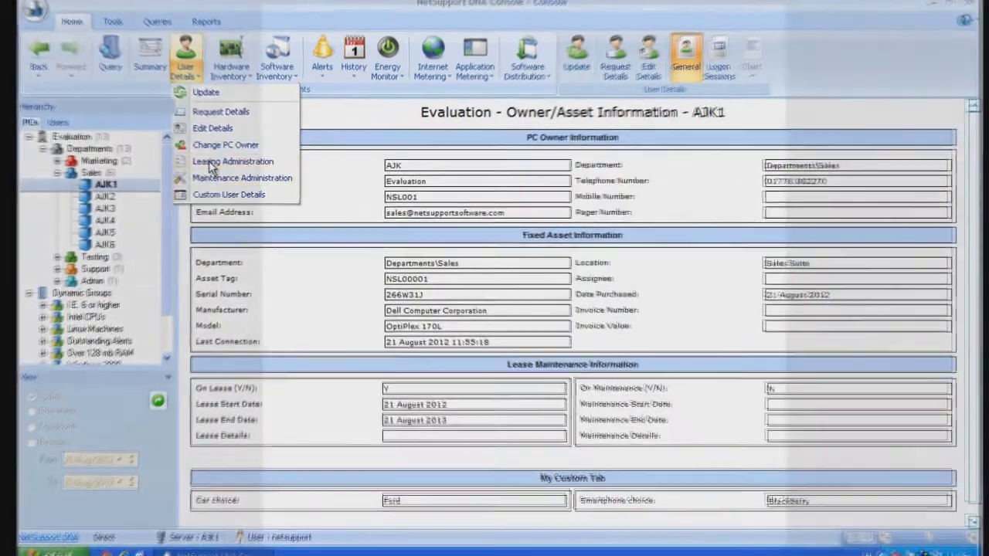
{"action": "left_click", "coordinate": [221, 163]}
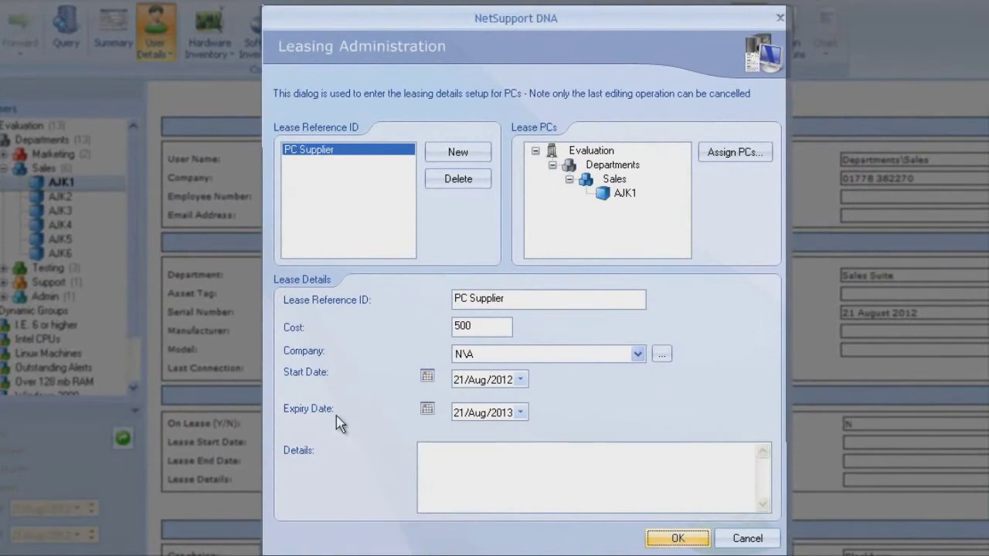
{"action": "left_click", "coordinate": [676, 538]}
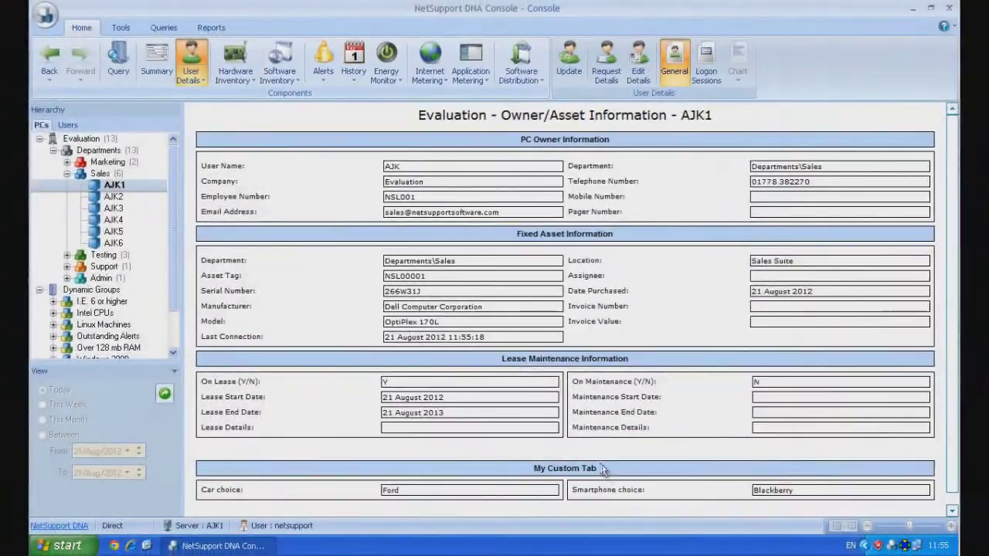
- Request the user details from PC AJK1
{"action": "left_click", "coordinate": [190, 69]}
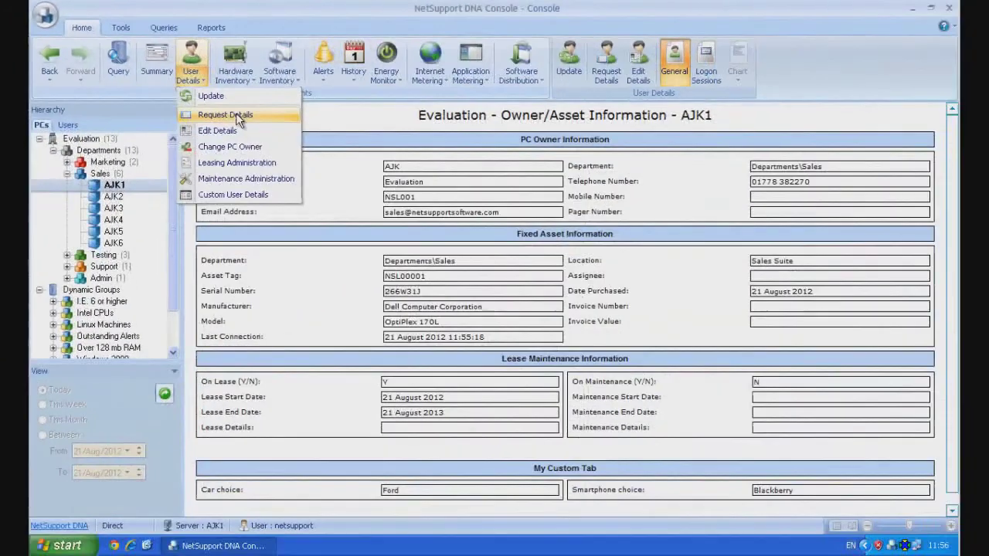
{"action": "left_click", "coordinate": [237, 119]}
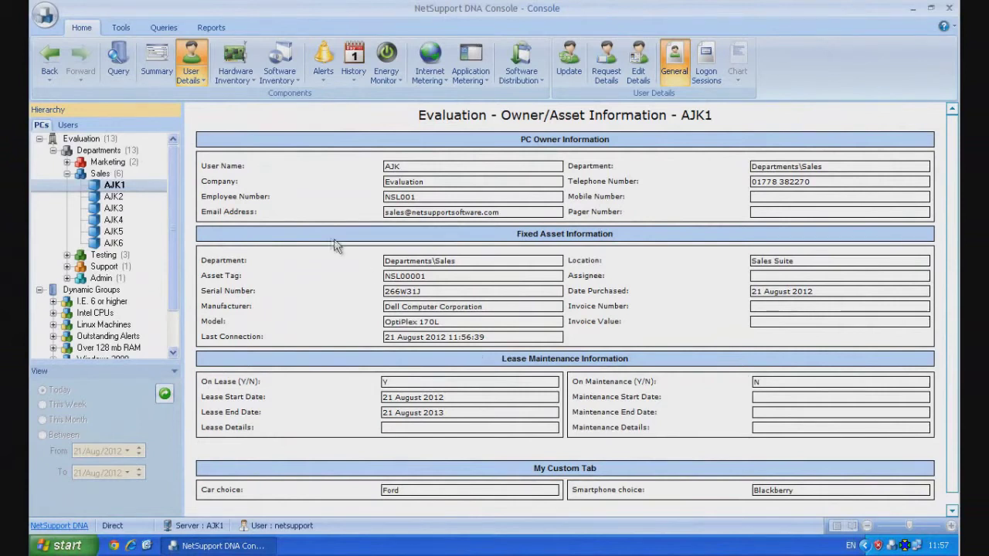
- Show the Hardware Inventory for the whole Evaluation company and enlarge the inventory category list
{"action": "left_click", "coordinate": [99, 142]}
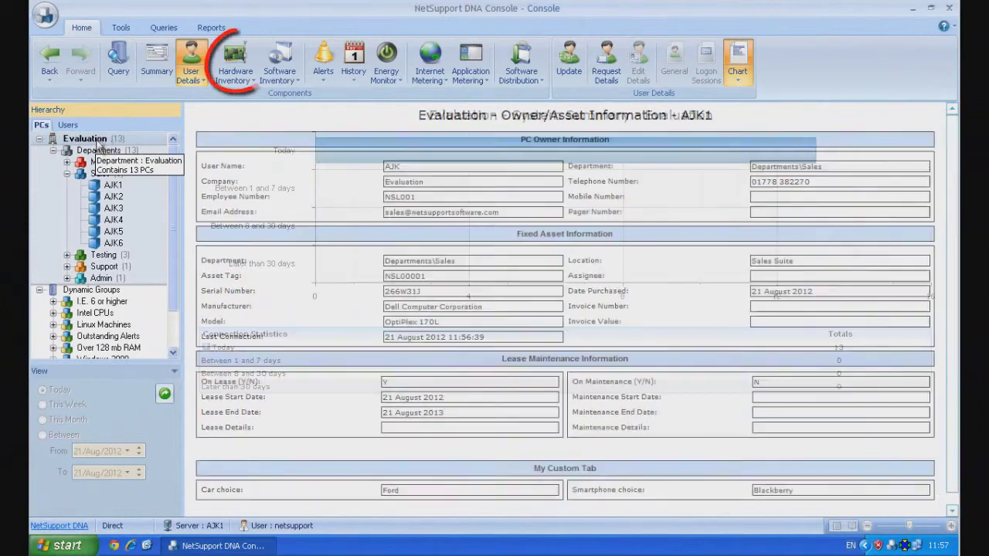
{"action": "left_click", "coordinate": [239, 60]}
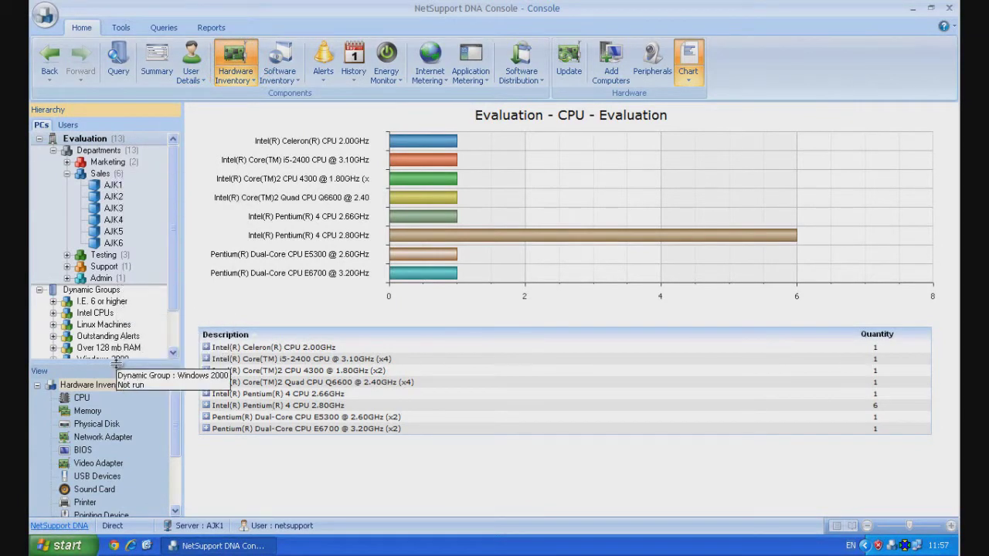
{"action": "left_click_drag", "start_coordinate": [117, 363], "coordinate": [118, 330]}
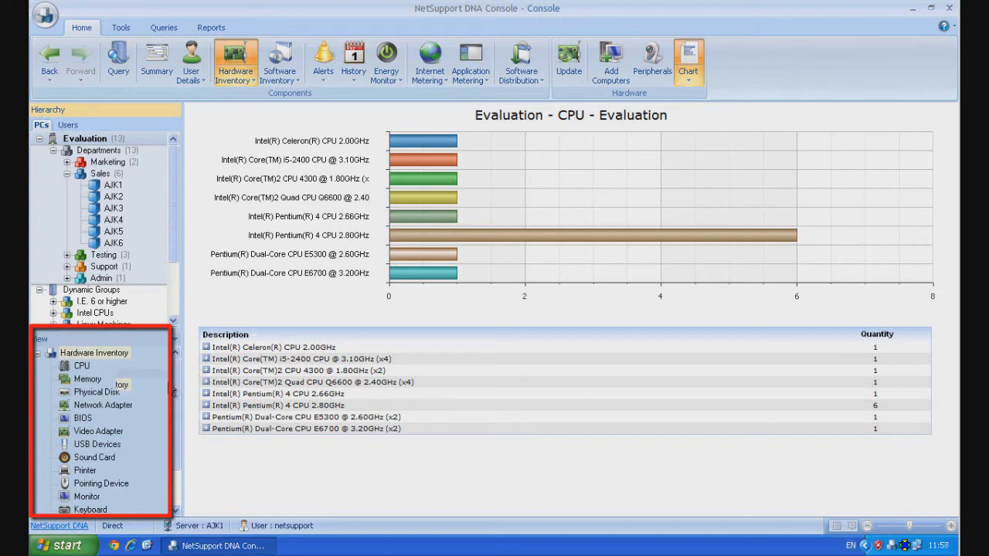
- In the CPU inventory, highlight the Intel Pentium 4 2.80GHz bar, and expand and collapse its list of PCs
{"action": "left_click", "coordinate": [83, 367]}
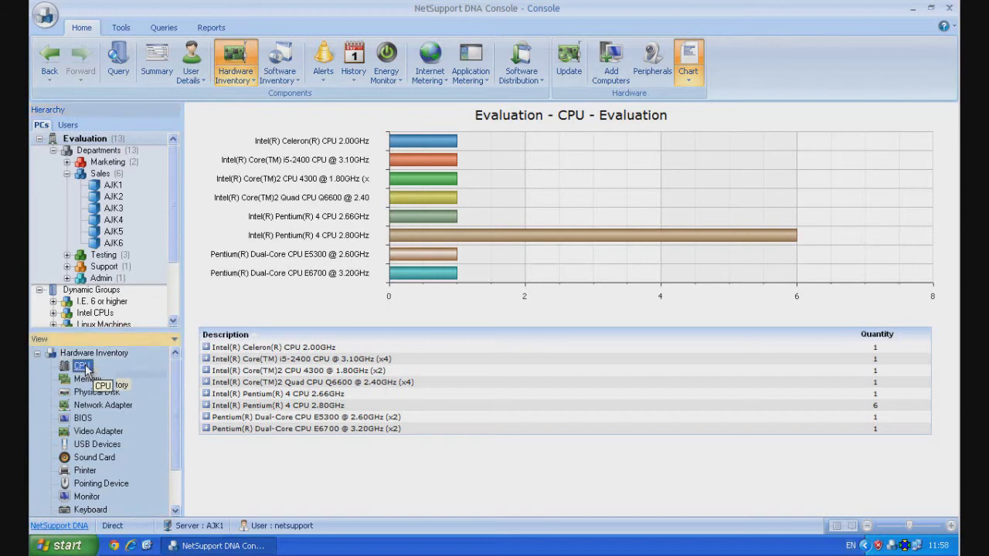
{"action": "mouse_move", "coordinate": [441, 276]}
{"action": "left_click", "coordinate": [88, 379]}
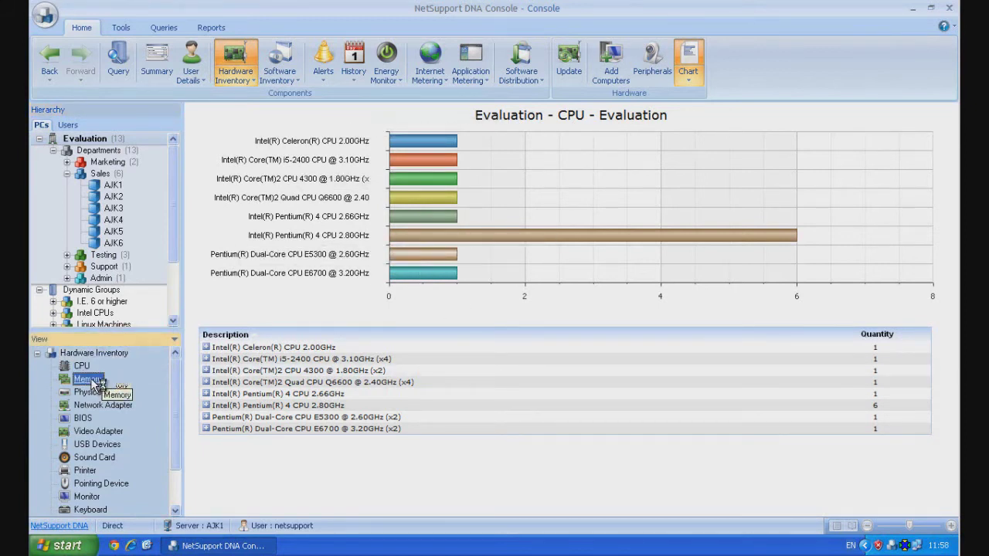
{"action": "left_click", "coordinate": [82, 367]}
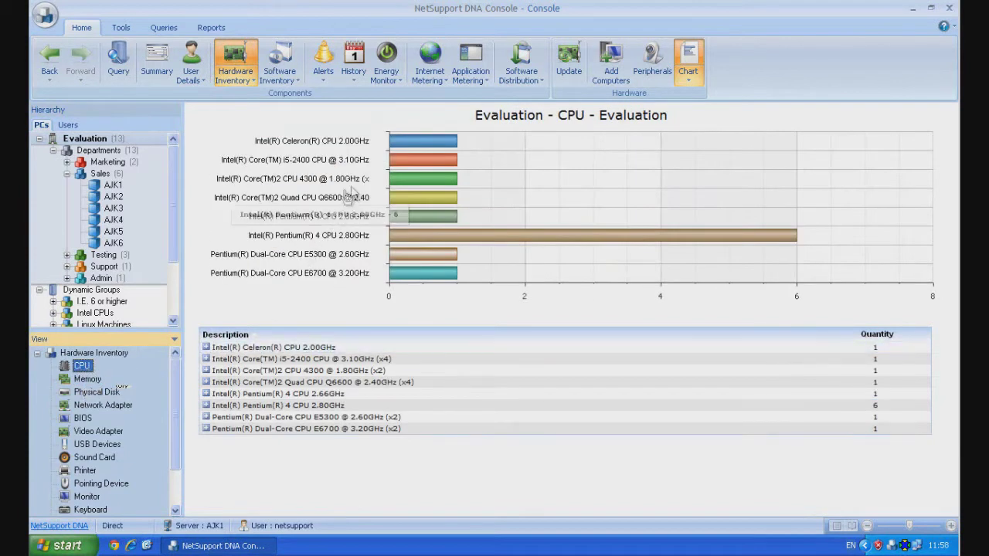
{"action": "mouse_move", "coordinate": [408, 236]}
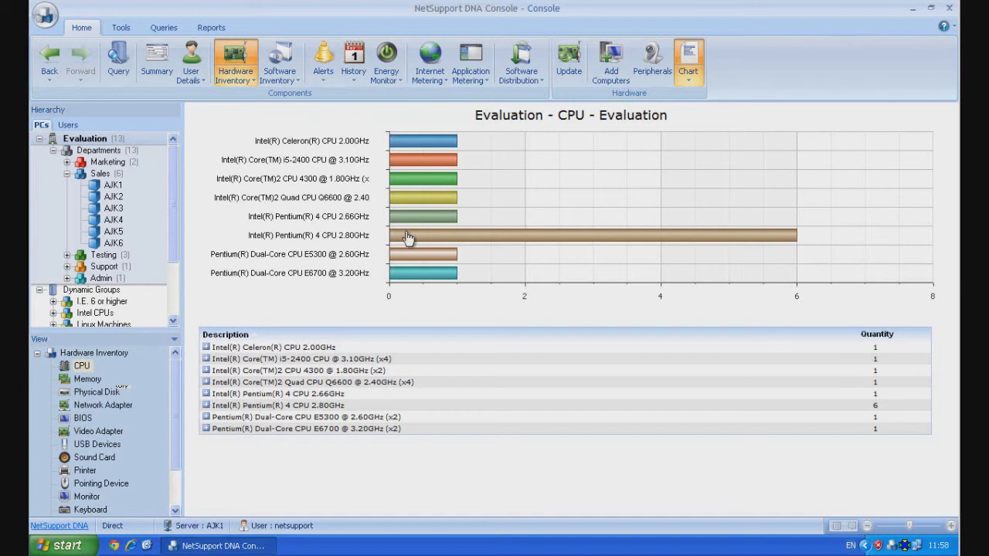
{"action": "left_click", "coordinate": [409, 235]}
{"action": "left_click", "coordinate": [313, 404]}
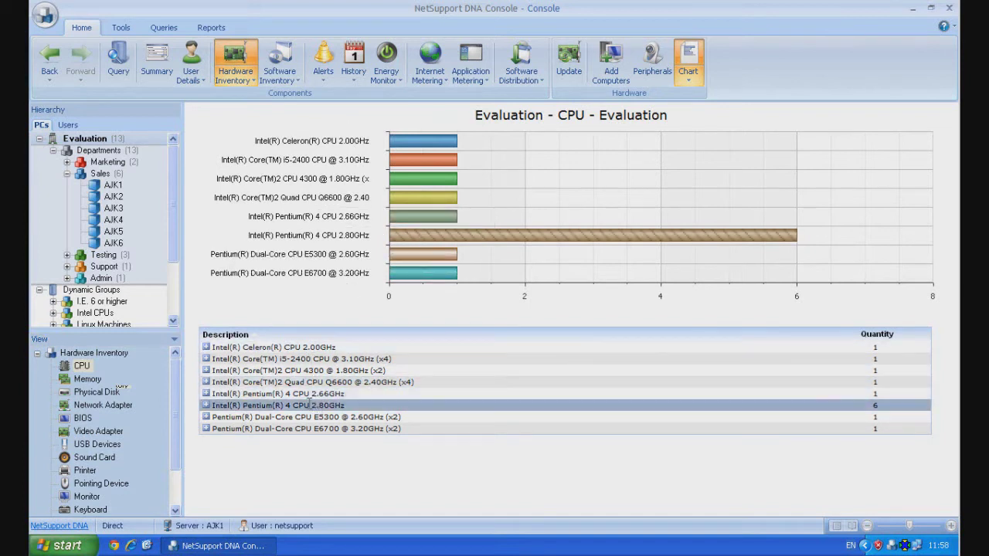
{"action": "left_click", "coordinate": [205, 406]}
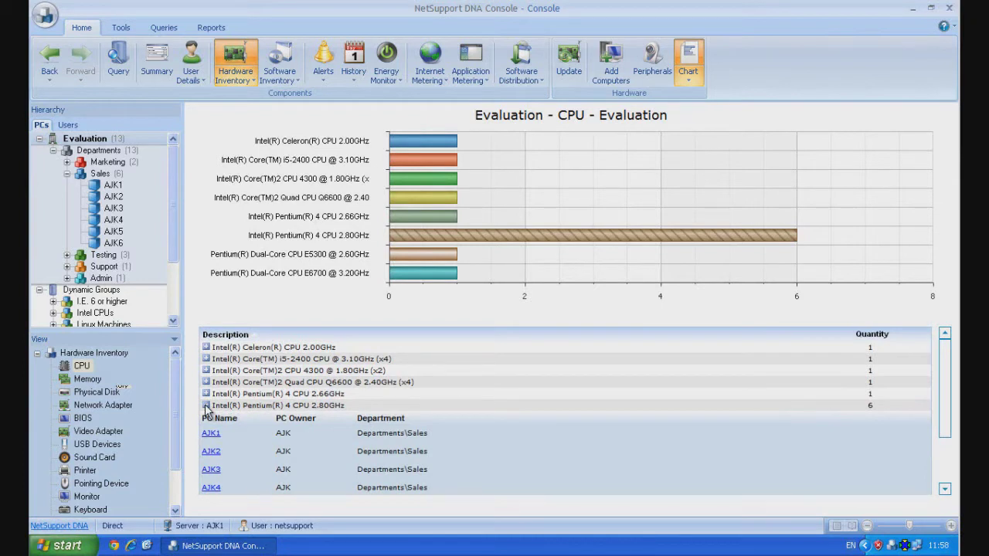
{"action": "left_click", "coordinate": [206, 406]}
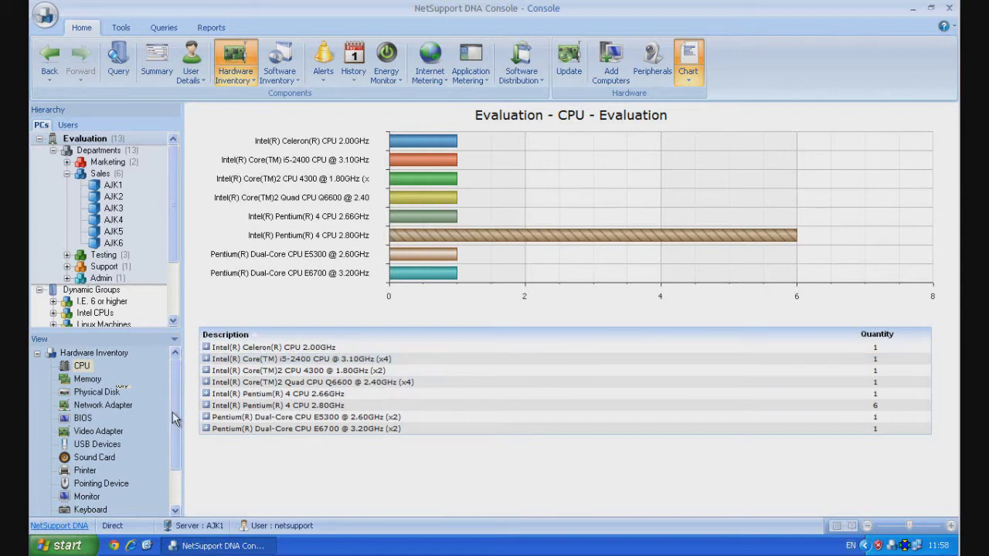
- Display the Sound Card inventory as a pie chart and pull out the High Definition Audio Device slice
{"action": "left_click", "coordinate": [105, 459]}
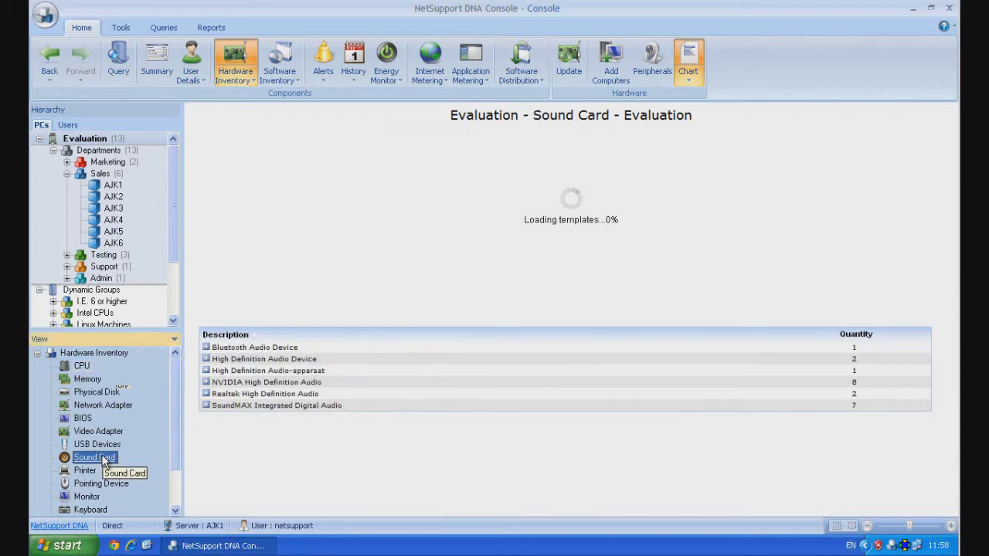
{"action": "left_click", "coordinate": [690, 79]}
{"action": "left_click", "coordinate": [704, 94]}
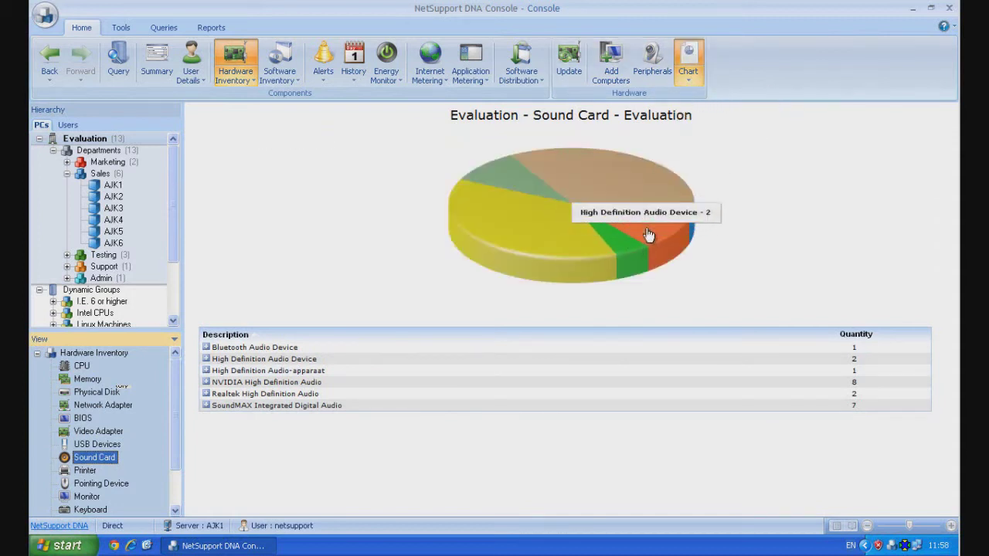
{"action": "left_click", "coordinate": [647, 231]}
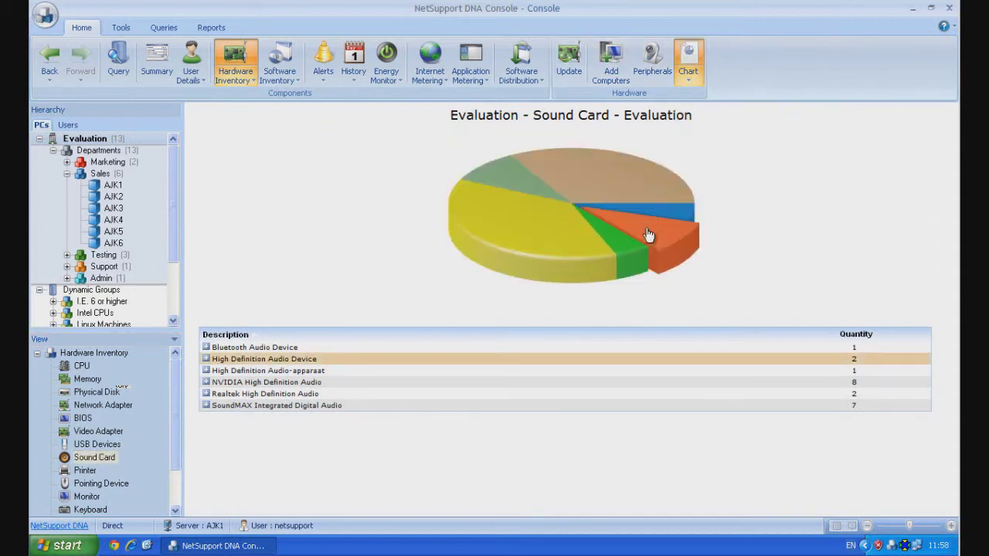
- Switch the sound card chart to a horizontal bar chart and show it for the Sales department
{"action": "left_click", "coordinate": [688, 80]}
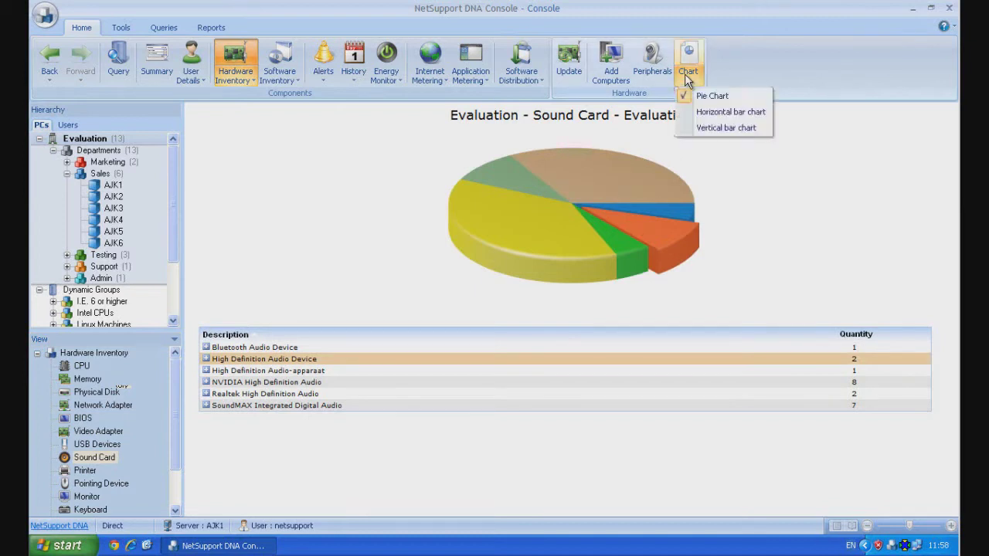
{"action": "left_click", "coordinate": [714, 116]}
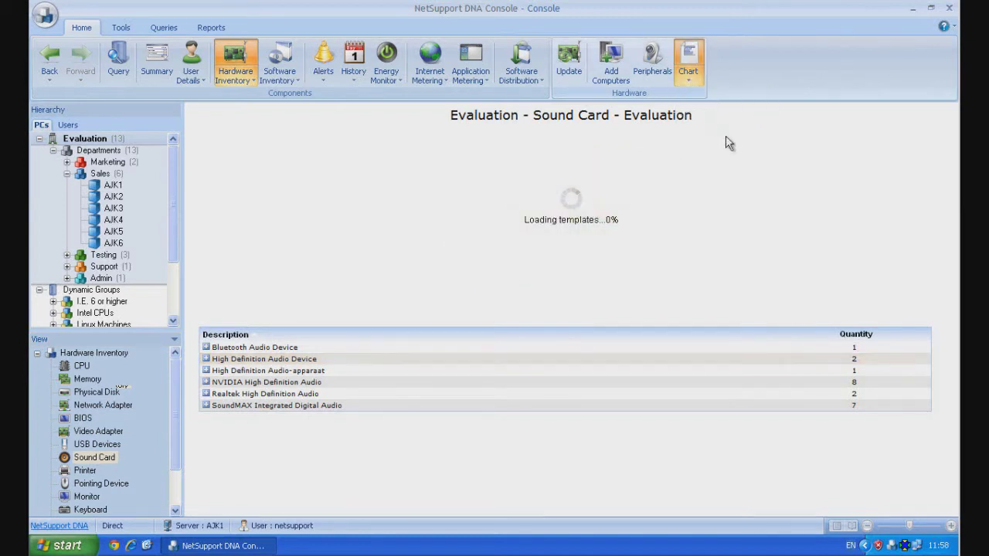
{"action": "left_click", "coordinate": [107, 178]}
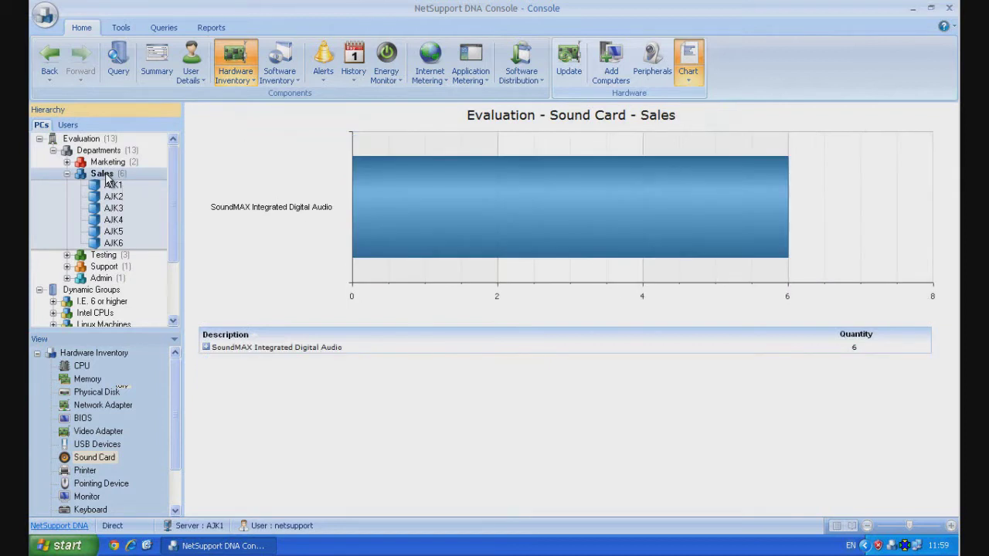
- Open the Hardware Inventory Summary of PC AJK1 and review its sections from system details to peripherals
{"action": "left_click", "coordinate": [112, 187]}
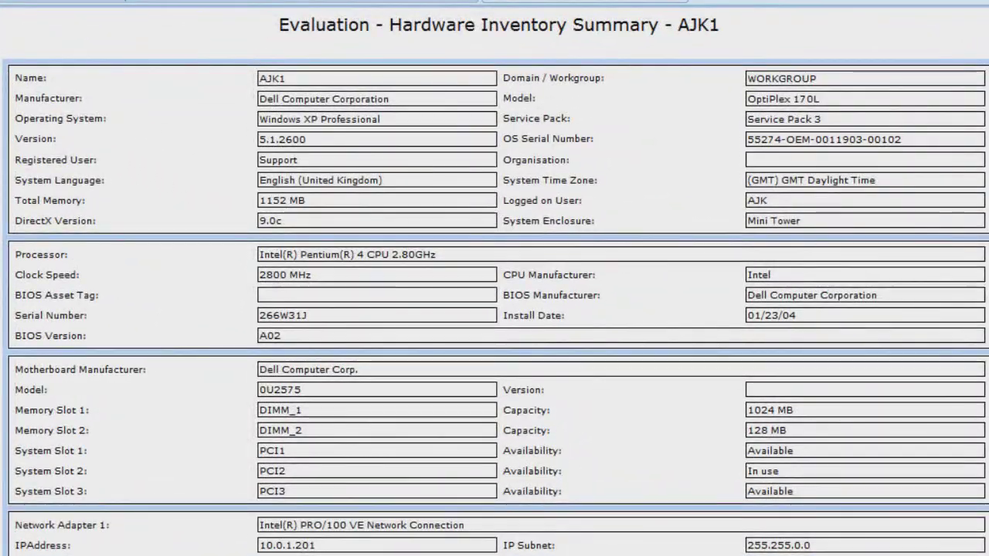
{"action": "scroll", "coordinate": [495, 309], "scroll_direction": "down", "scroll_amount": 5}
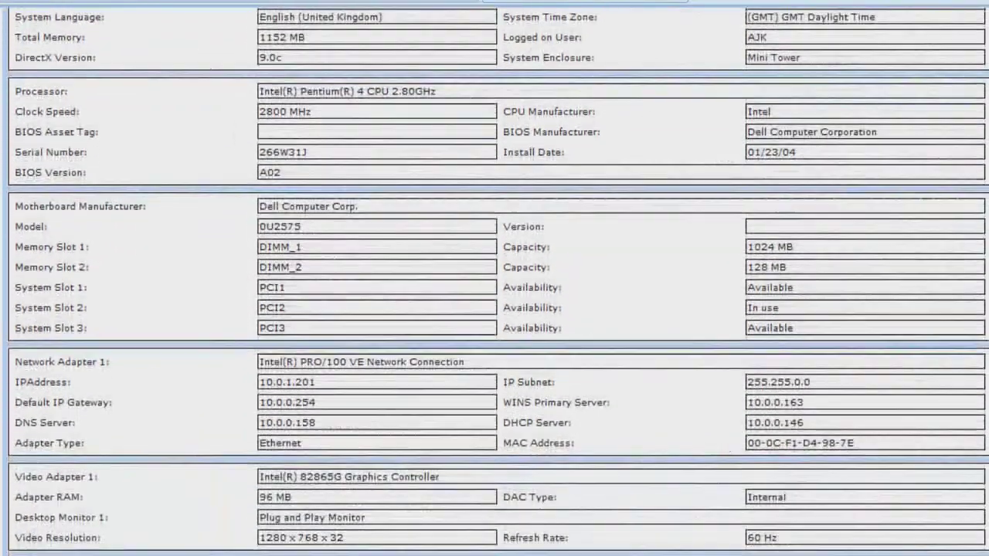
{"action": "scroll", "coordinate": [494, 309], "scroll_direction": "down", "scroll_amount": 8}
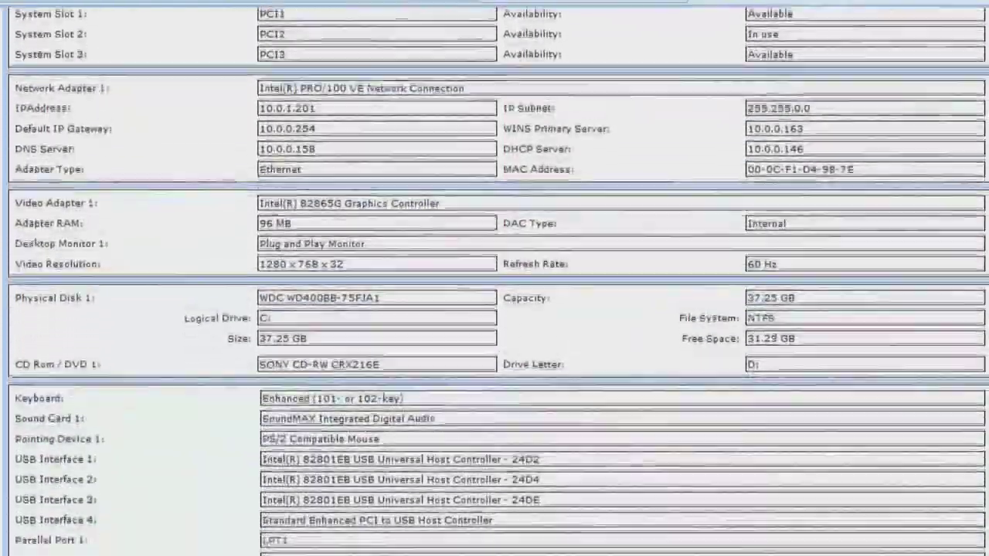
{"action": "scroll", "coordinate": [494, 309], "scroll_direction": "up", "scroll_amount": 8}
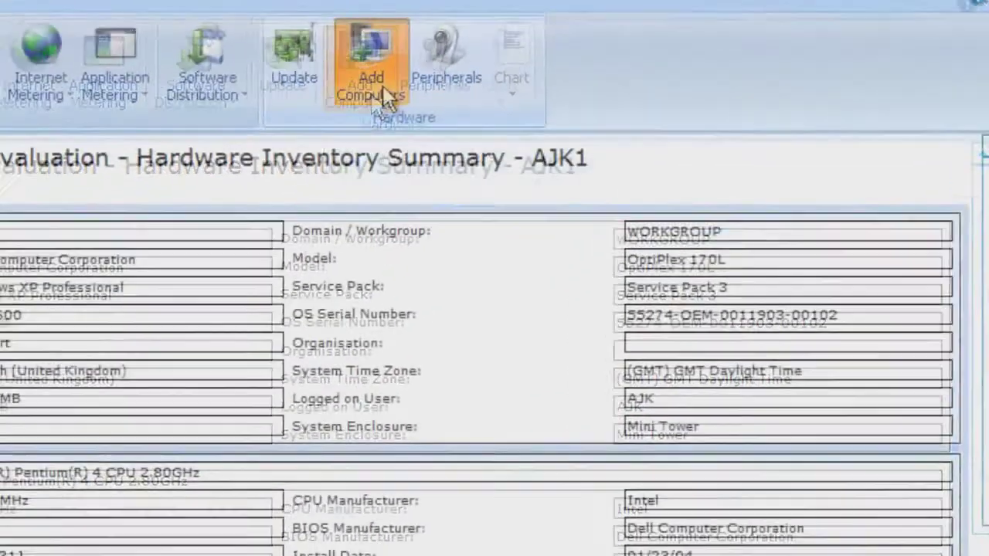
- Open the Add Computers wizard to view the types of non-standard PC it offers, and cancel it
{"action": "left_click", "coordinate": [382, 86]}
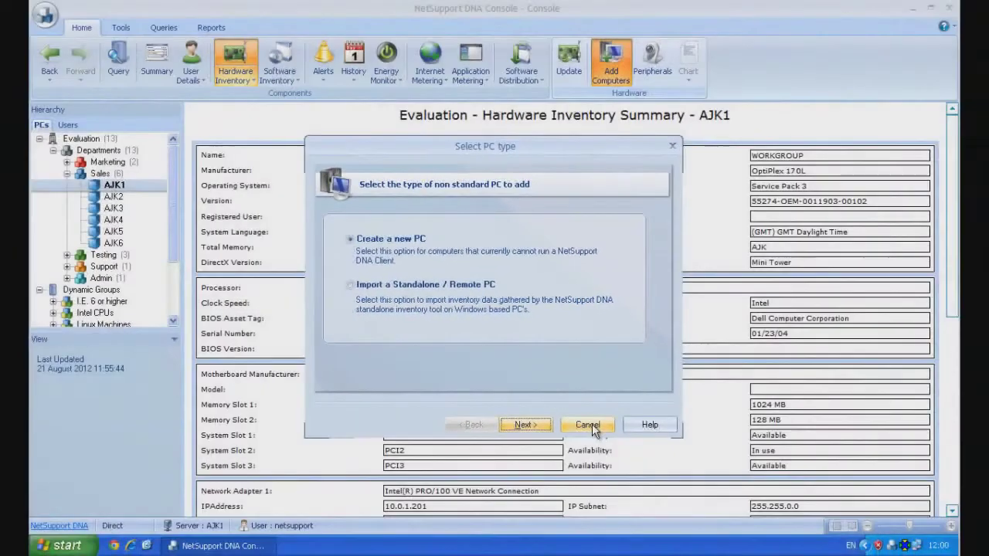
{"action": "left_click", "coordinate": [588, 425]}
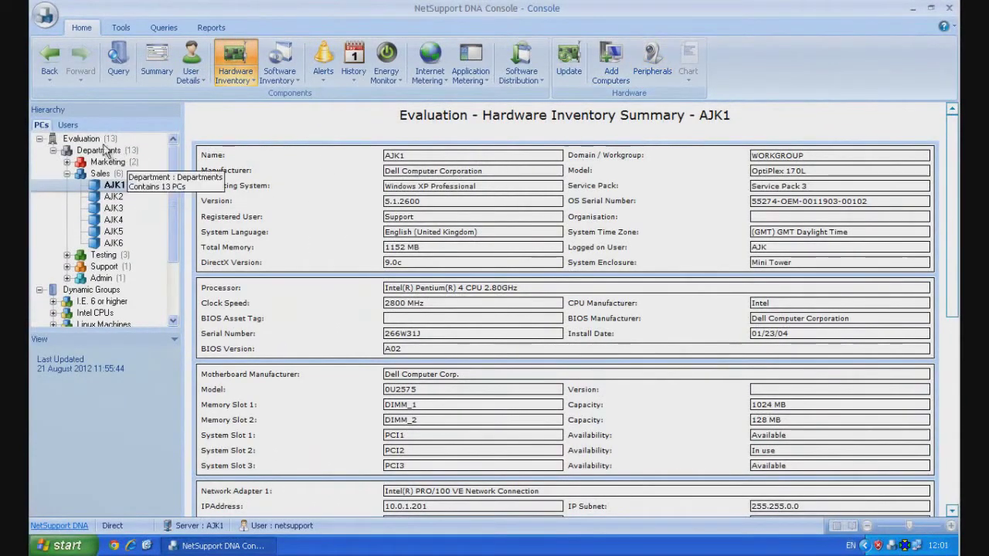
- Show the hardware inventory for all of Evaluation and enlarge the hierarchy area to fit every dynamic group
{"action": "left_click", "coordinate": [81, 141]}
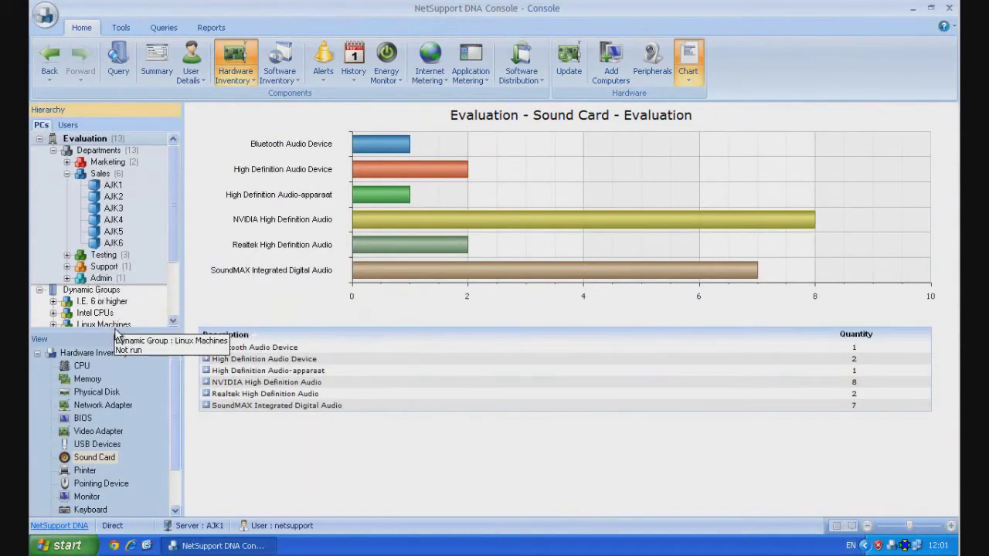
{"action": "left_click_drag", "start_coordinate": [116, 333], "coordinate": [112, 409]}
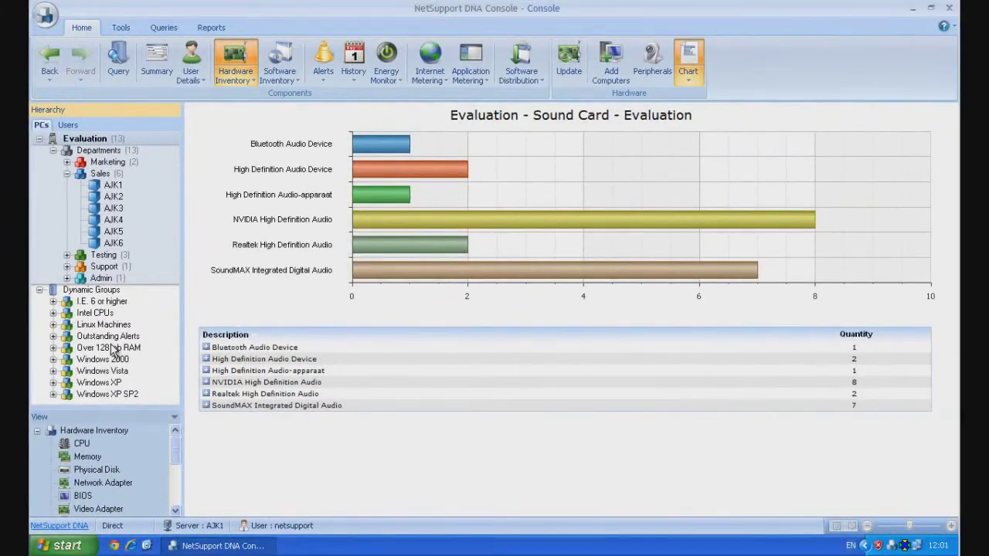
- Show the Software Inventory by installed programs for the Sales department
{"action": "left_click", "coordinate": [289, 62]}
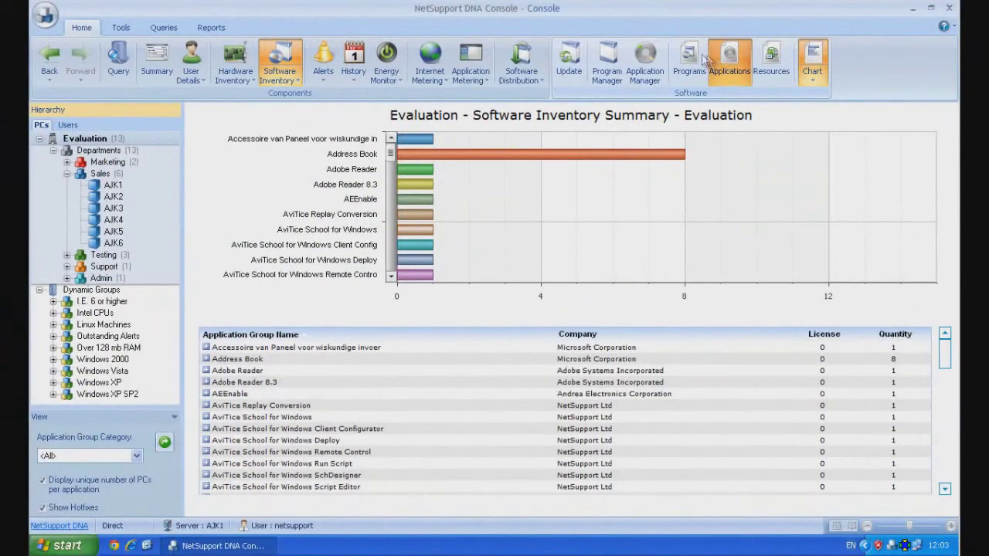
{"action": "left_click", "coordinate": [690, 62]}
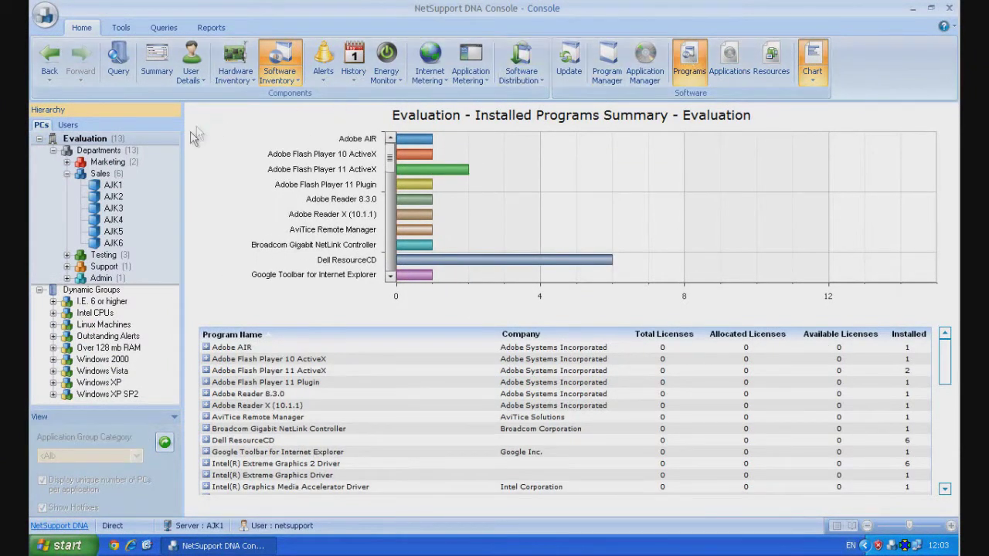
{"action": "left_click", "coordinate": [101, 174]}
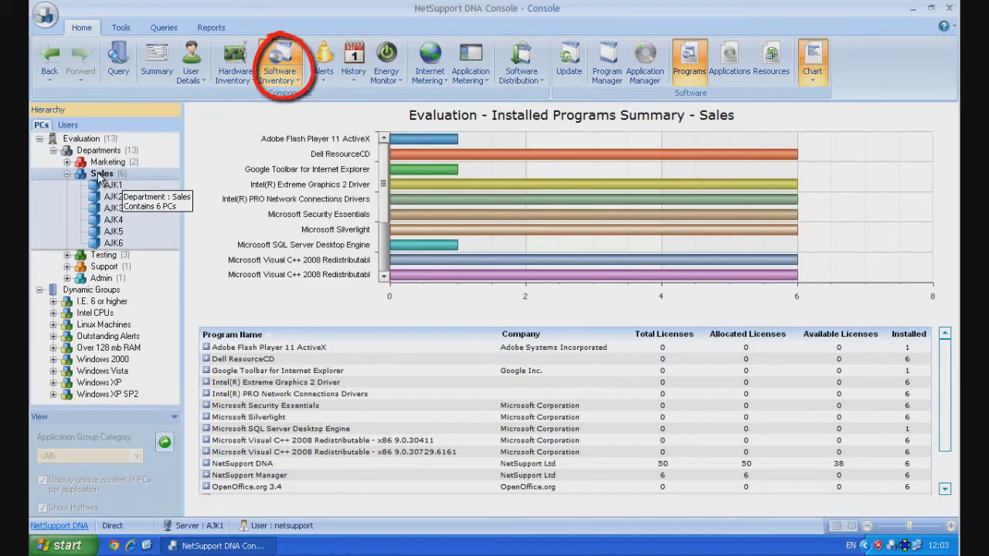
{"action": "left_click", "coordinate": [285, 61]}
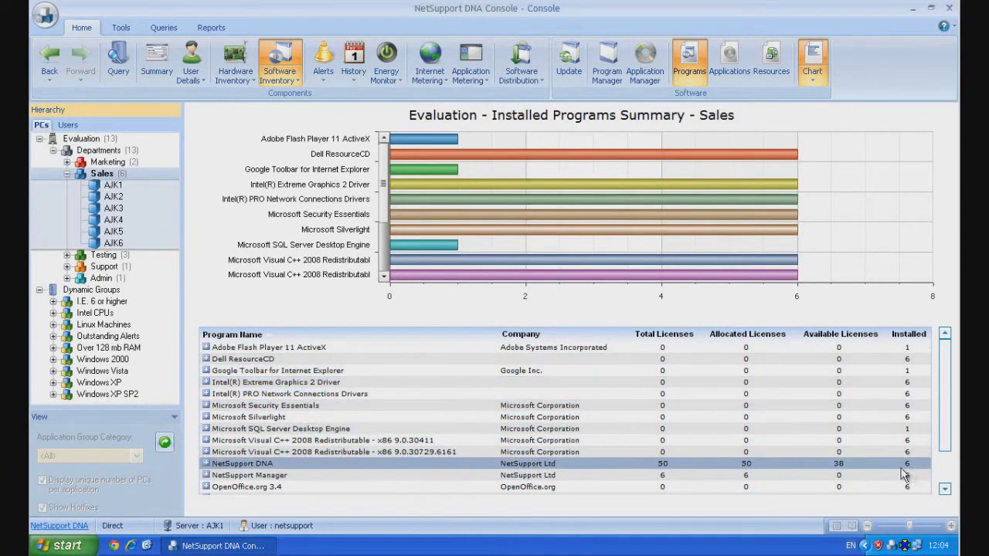
- Expand the NetSupport DNA program entry and examine the list of Sales PCs that have it installed
{"action": "left_click", "coordinate": [206, 464]}
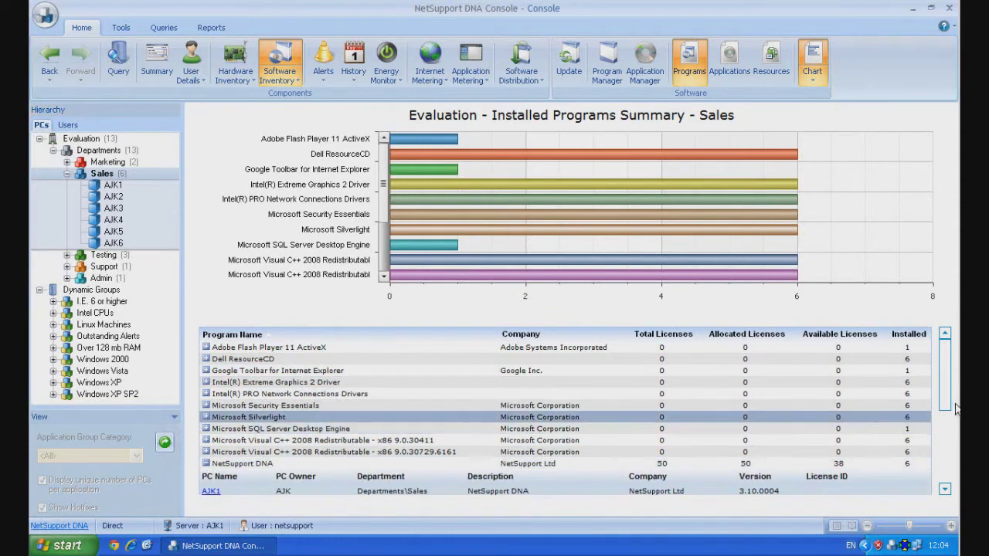
{"action": "left_click_drag", "start_coordinate": [945, 407], "coordinate": [947, 458]}
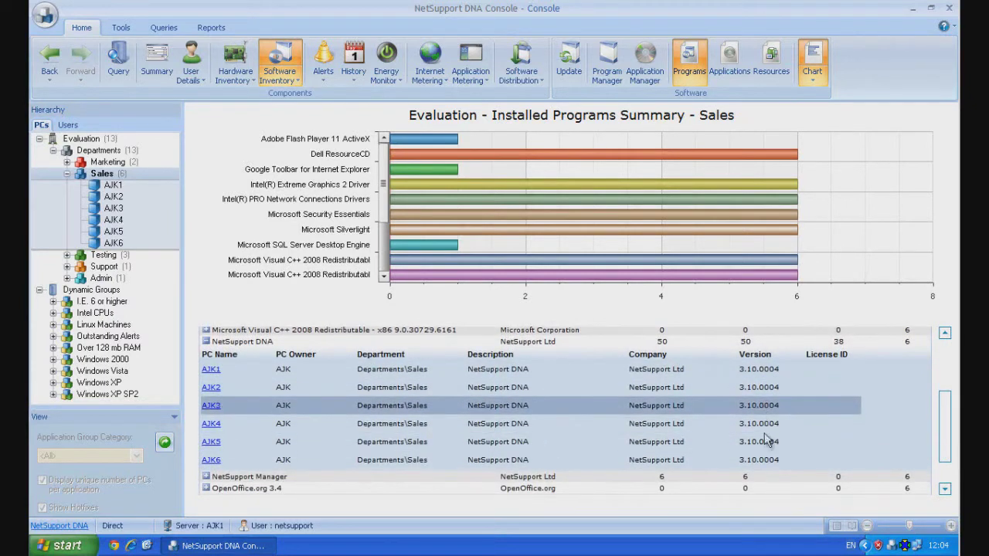
- Show the Sales software inventory by application and expand the NetSupport DNA Console group to view the PC it is installed on
{"action": "left_click", "coordinate": [207, 343]}
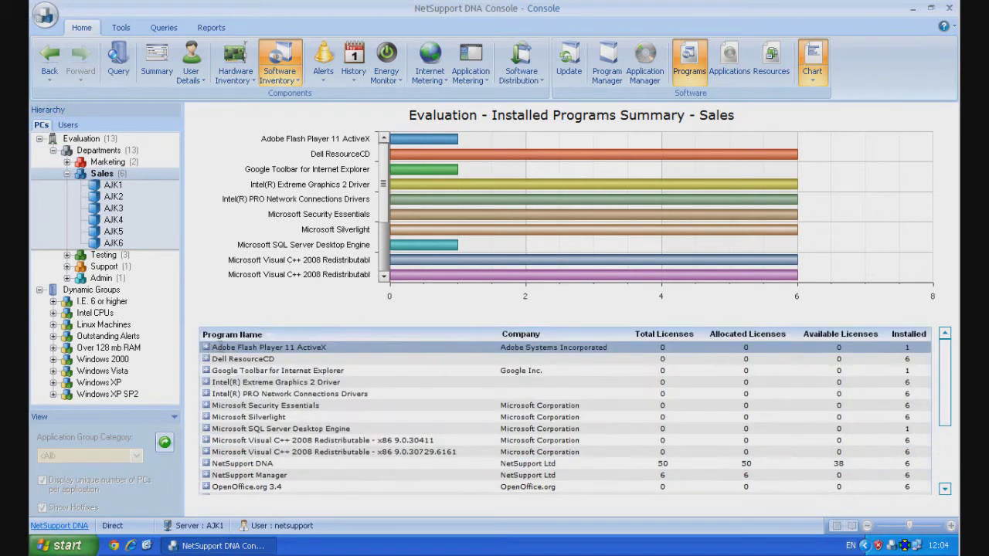
{"action": "mouse_move", "coordinate": [391, 386]}
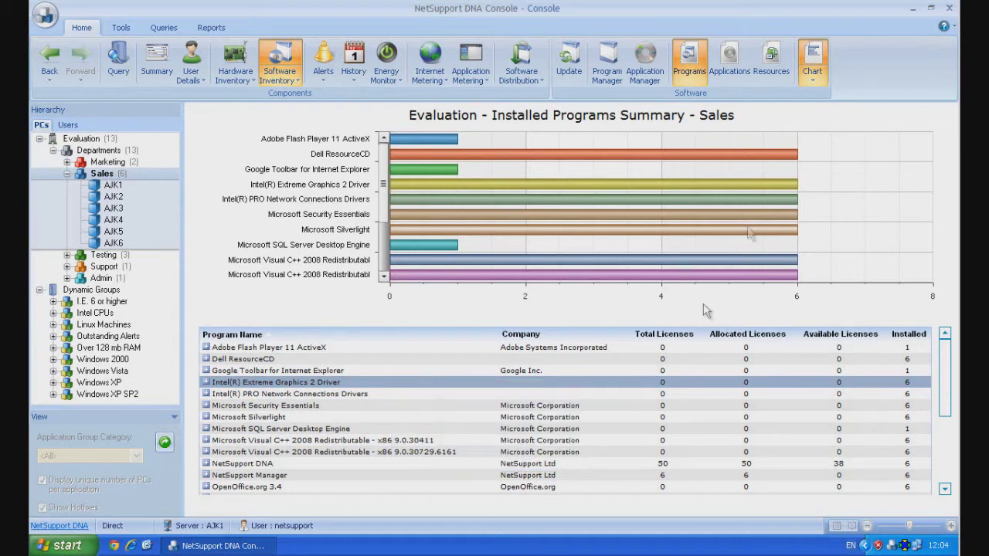
{"action": "left_click", "coordinate": [727, 70]}
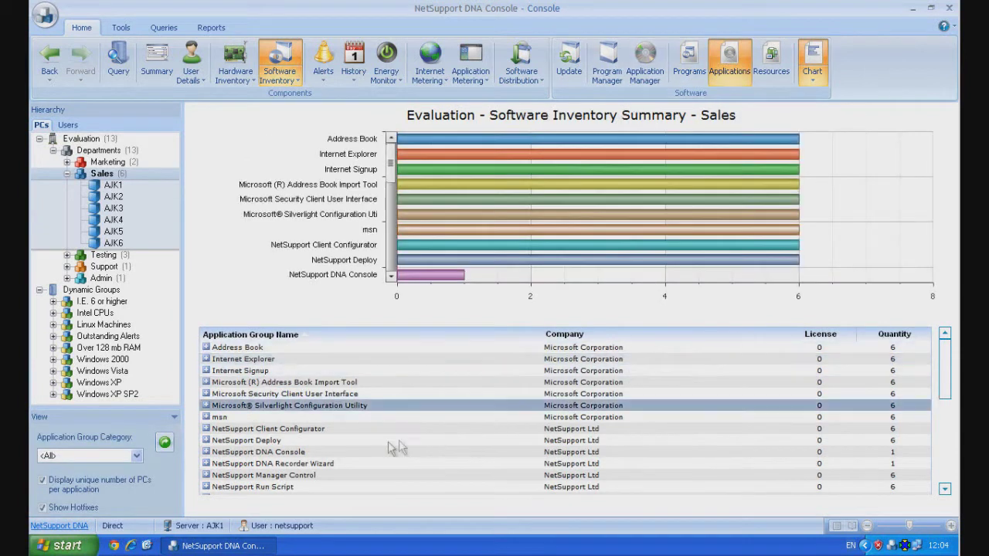
{"action": "mouse_move", "coordinate": [376, 452]}
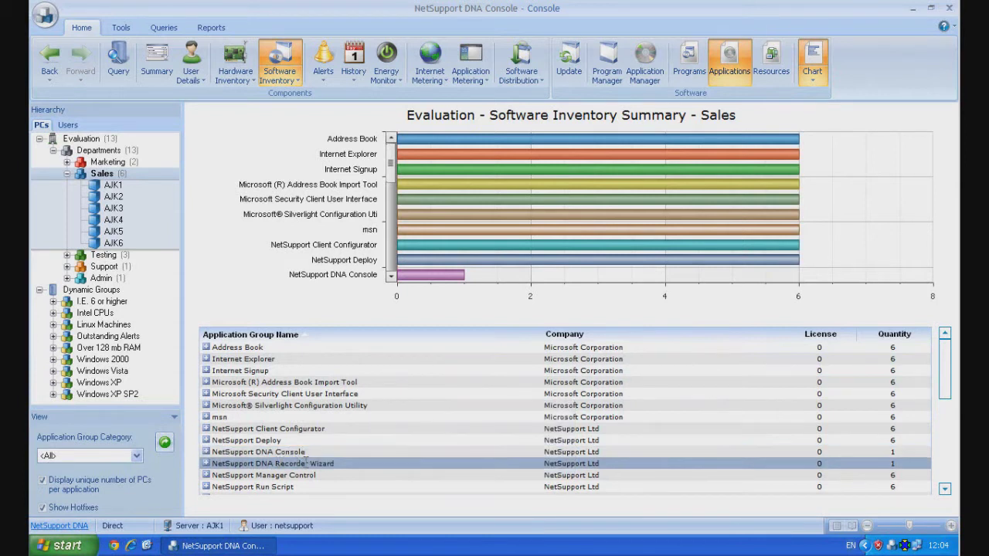
{"action": "mouse_move", "coordinate": [306, 467]}
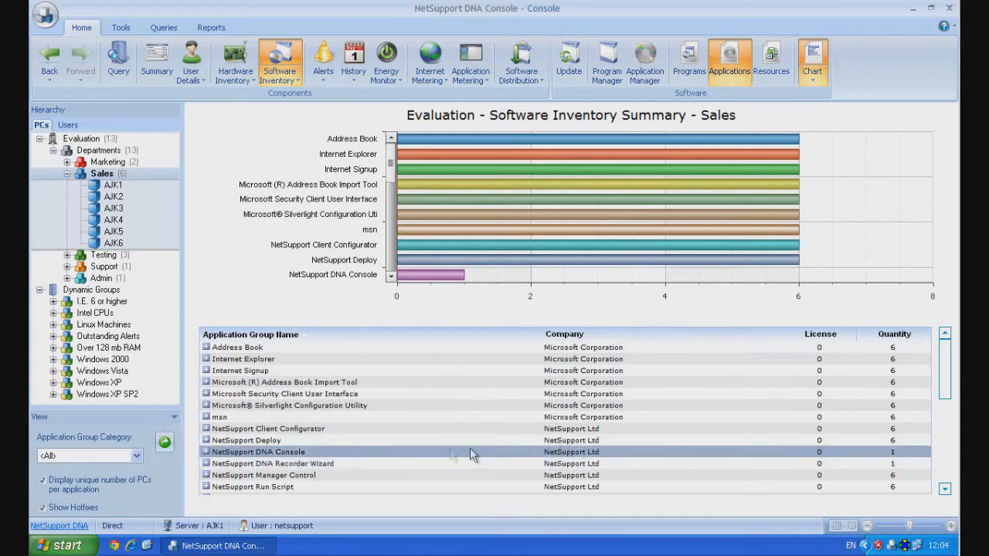
{"action": "left_click", "coordinate": [206, 453]}
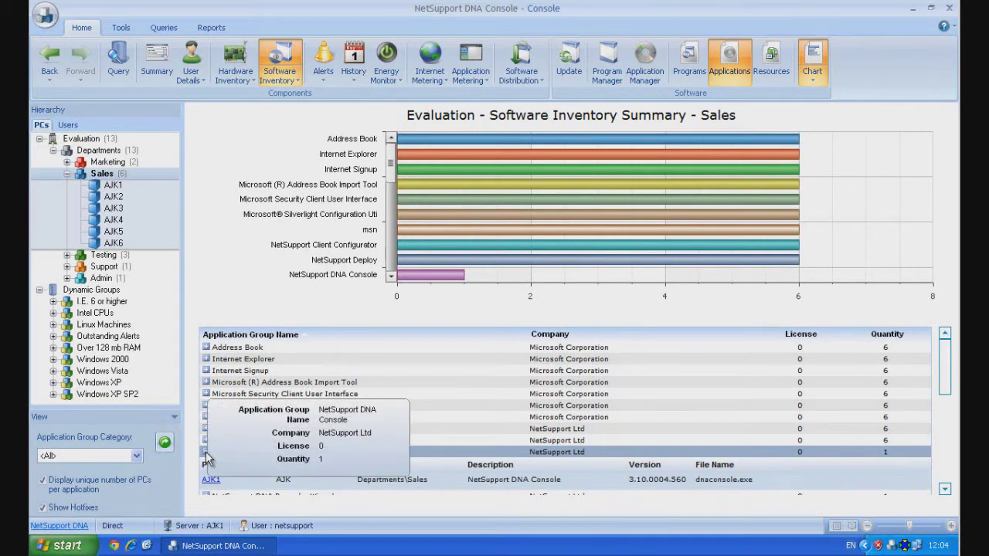
{"action": "left_click", "coordinate": [206, 453]}
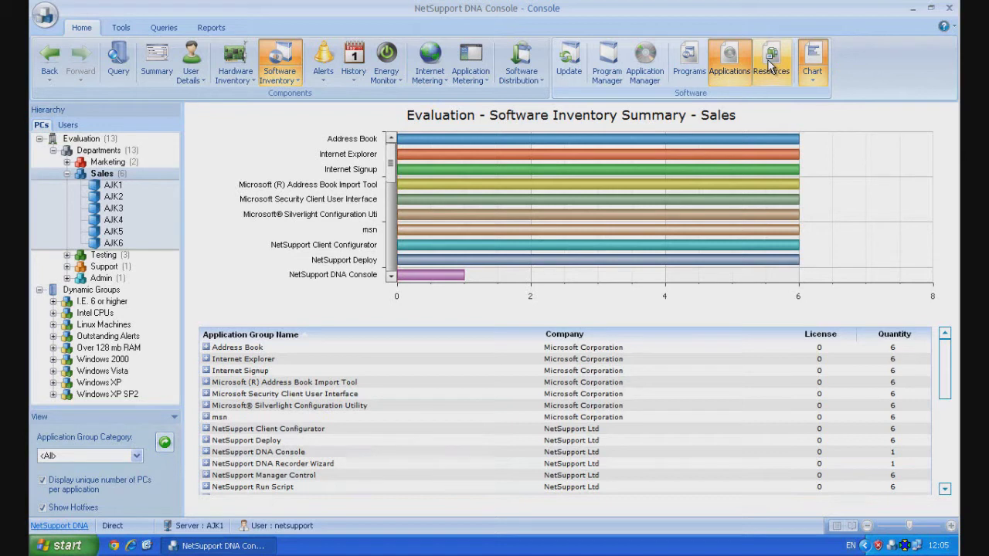
- Show the software resources for Sales and expand the *.mp3 extension to list the individual files
{"action": "left_click", "coordinate": [770, 65]}
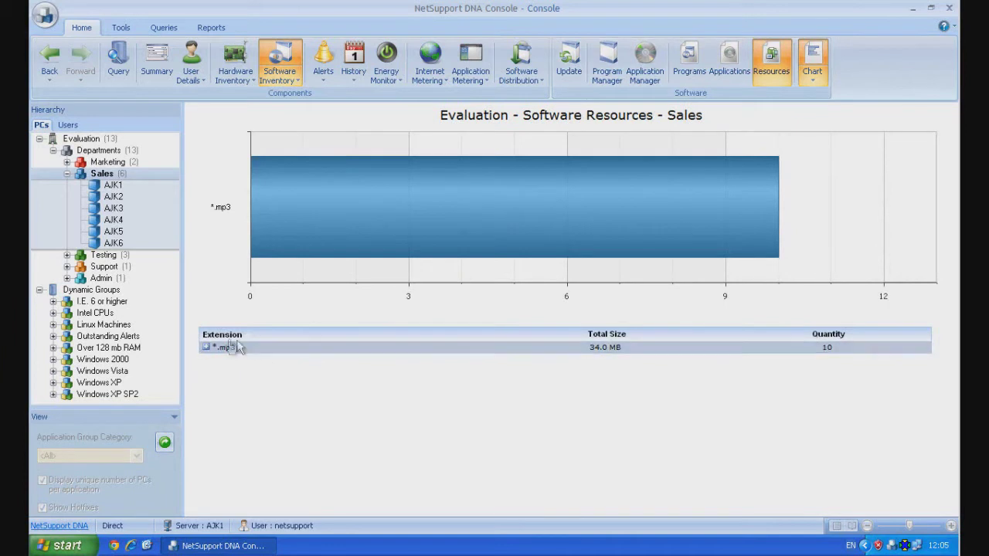
{"action": "left_click", "coordinate": [206, 347]}
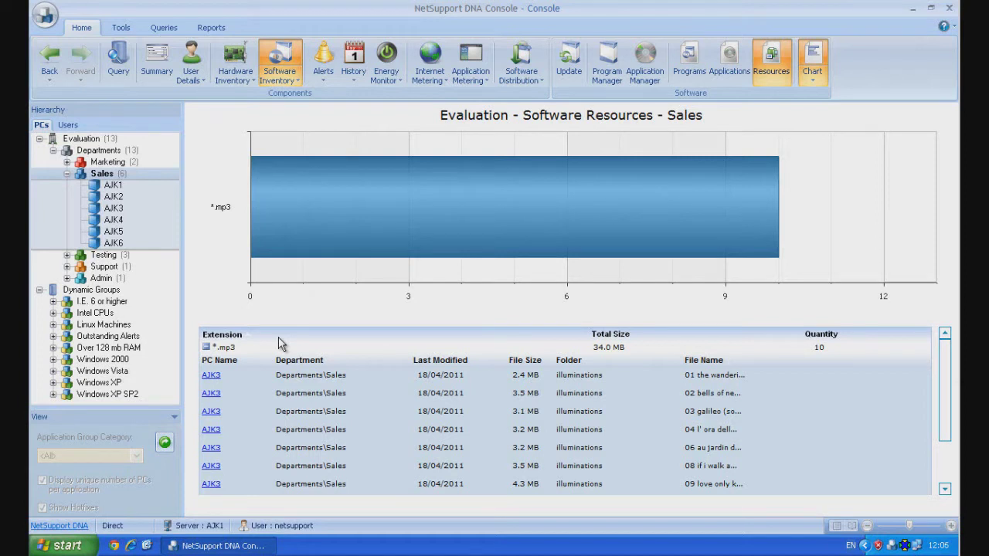
- Return to the installed programs view and show the programs on PC AJK1, checking the Adobe Flash Player 11 ActiveX details
{"action": "left_click", "coordinate": [686, 60]}
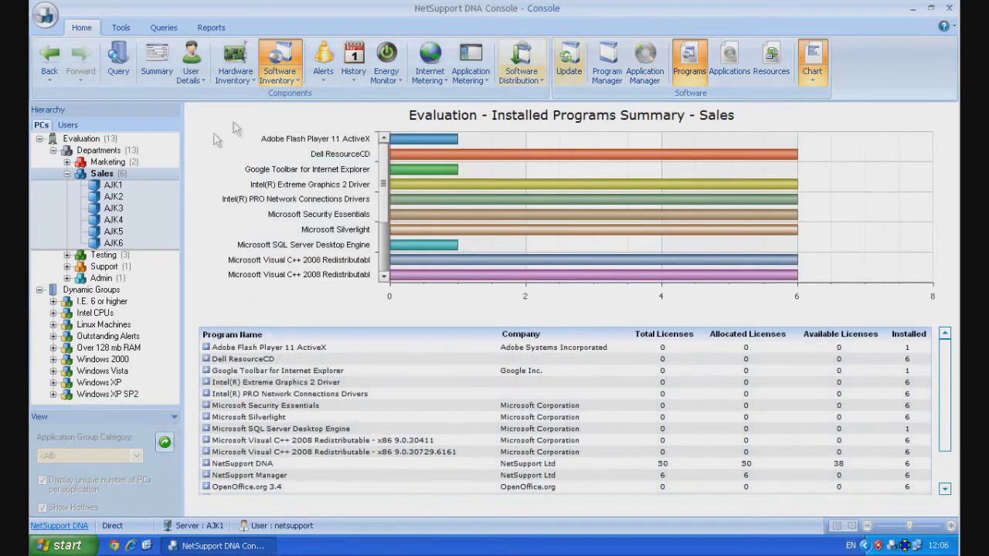
{"action": "left_click", "coordinate": [111, 186]}
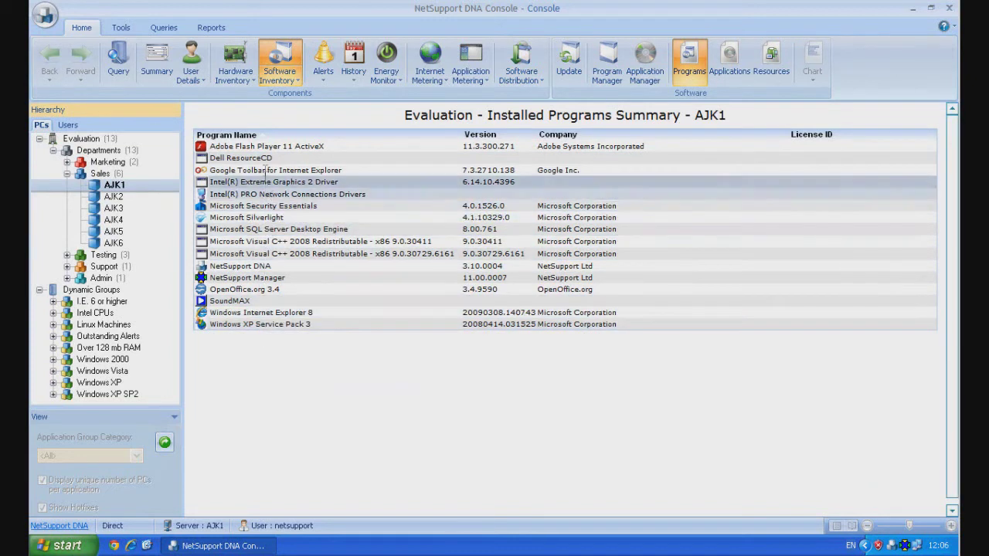
{"action": "mouse_move", "coordinate": [262, 148]}
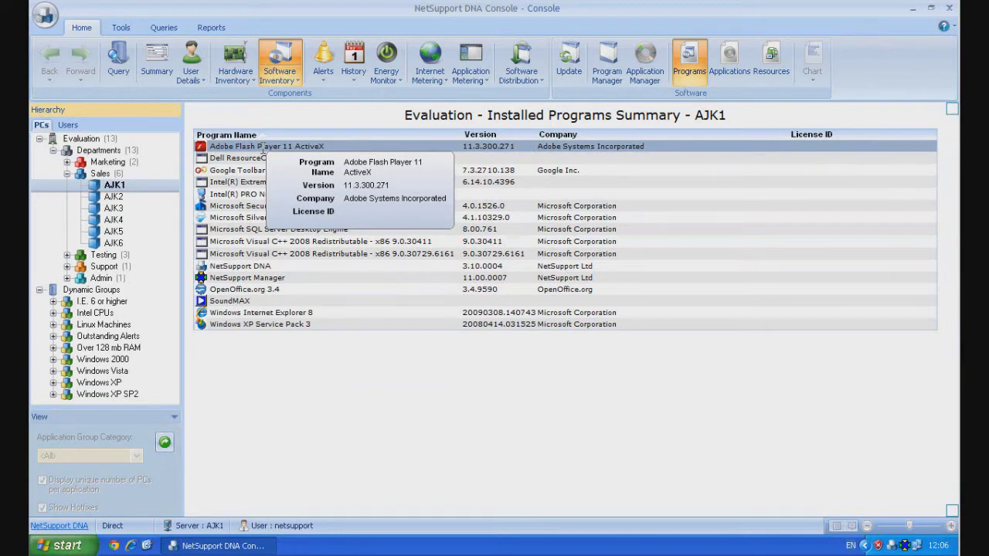
- View the properties of Adobe AIR in the Program Manager, and cancel without changing anything
{"action": "left_click", "coordinate": [605, 76]}
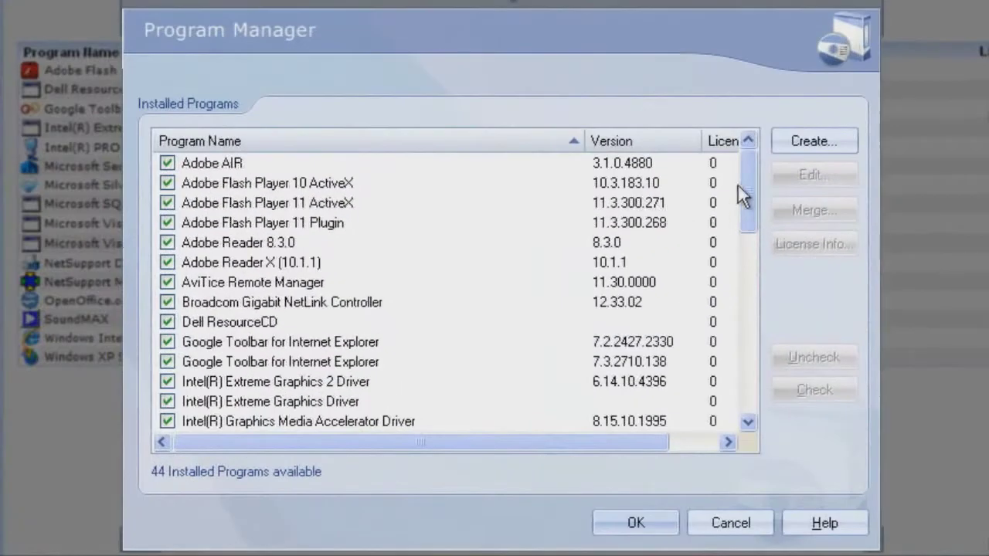
{"action": "mouse_move", "coordinate": [752, 185]}
{"action": "left_mouse_down"}
{"action": "mouse_move", "coordinate": [757, 374]}
{"action": "mouse_move", "coordinate": [755, 273]}
{"action": "mouse_move", "coordinate": [737, 176]}
{"action": "left_mouse_up"}
{"action": "left_click", "coordinate": [263, 165]}
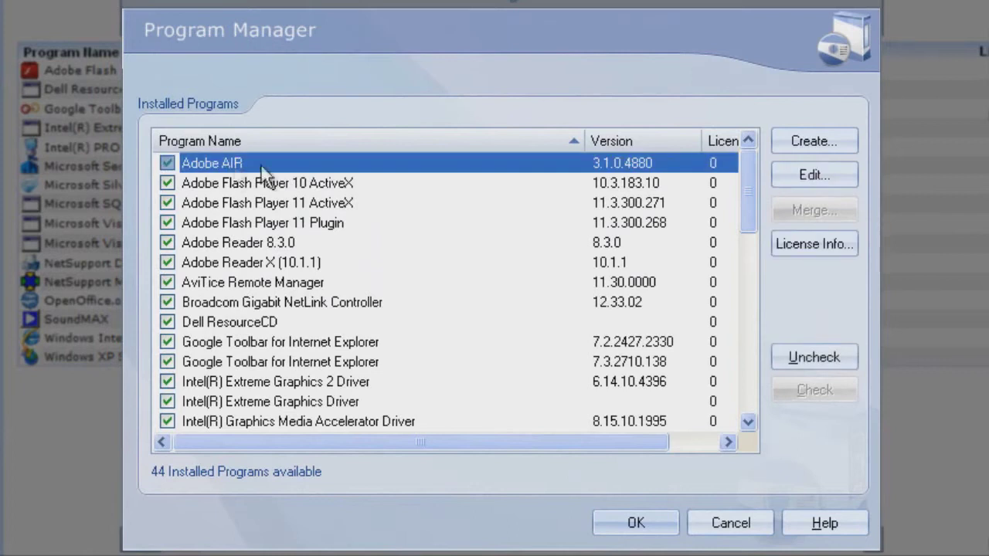
{"action": "left_click", "coordinate": [805, 176]}
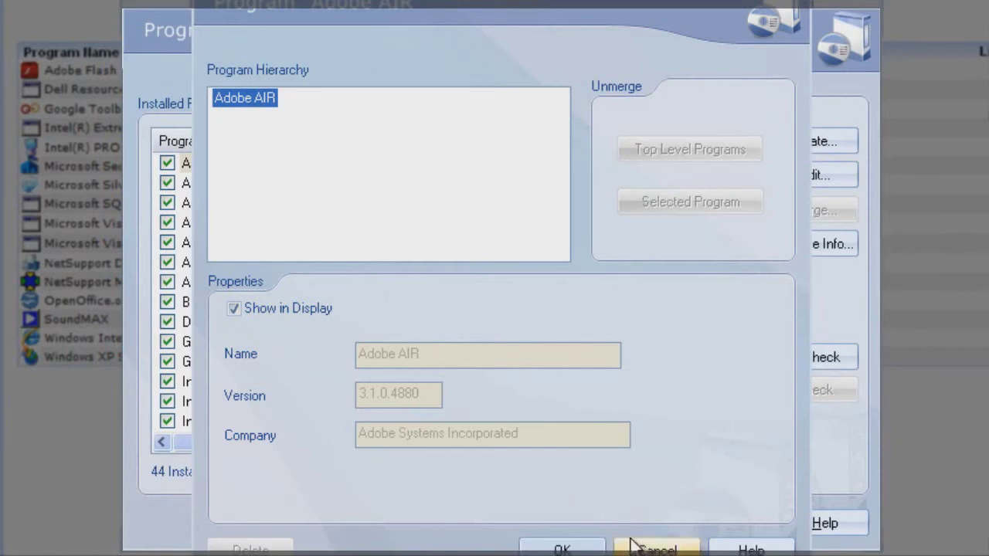
{"action": "left_click", "coordinate": [656, 550]}
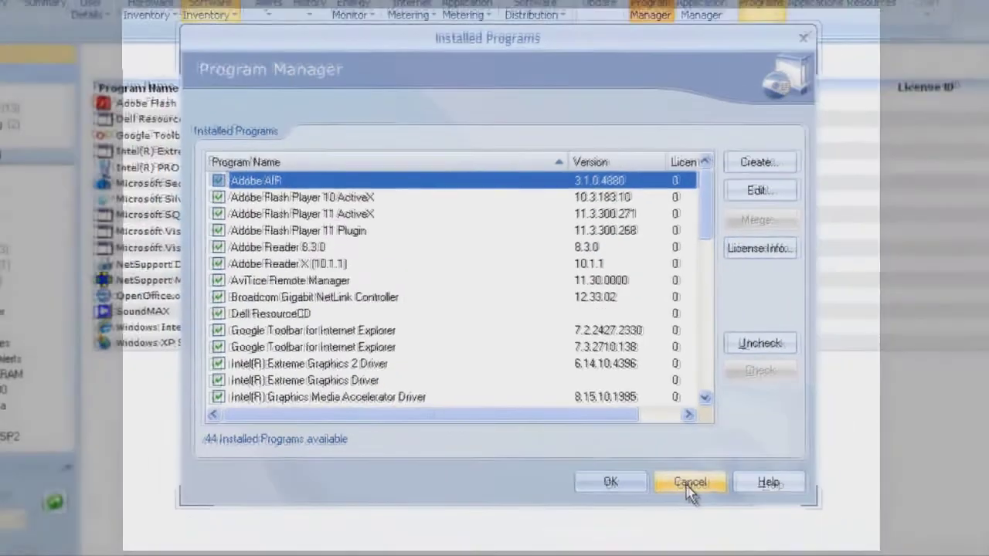
{"action": "left_click", "coordinate": [715, 524]}
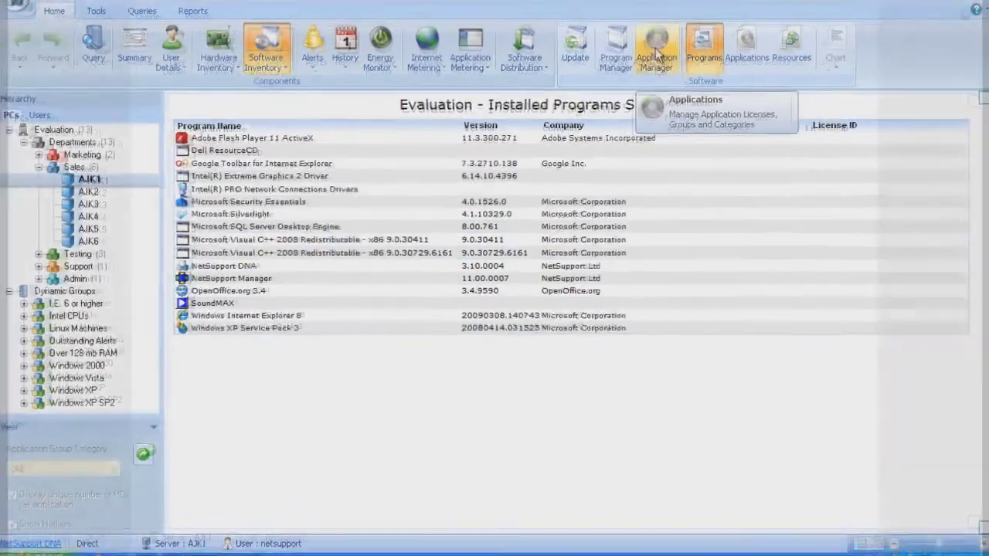
- View the properties of the Address Book application group in the Application Manager, and cancel without changing anything
{"action": "left_click", "coordinate": [645, 62]}
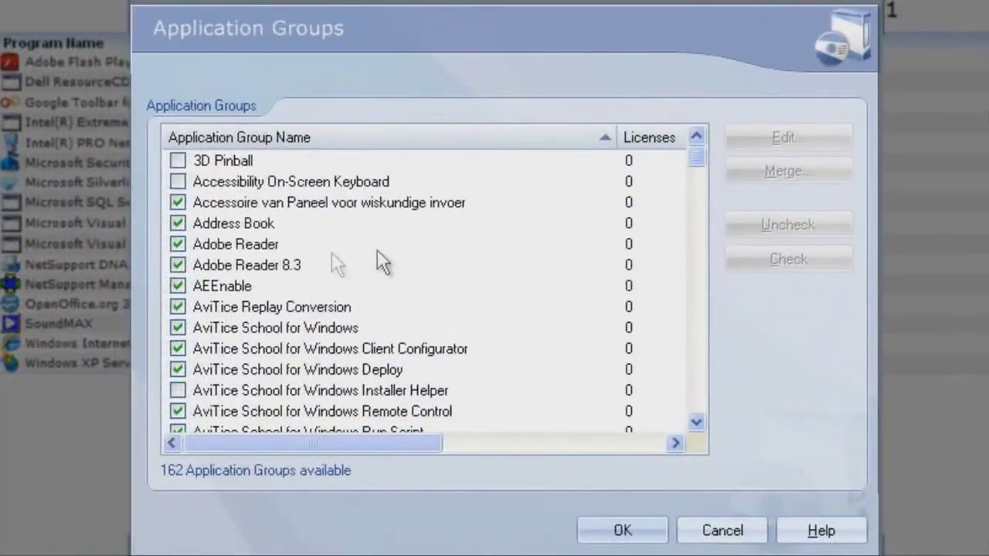
{"action": "left_click", "coordinate": [240, 225]}
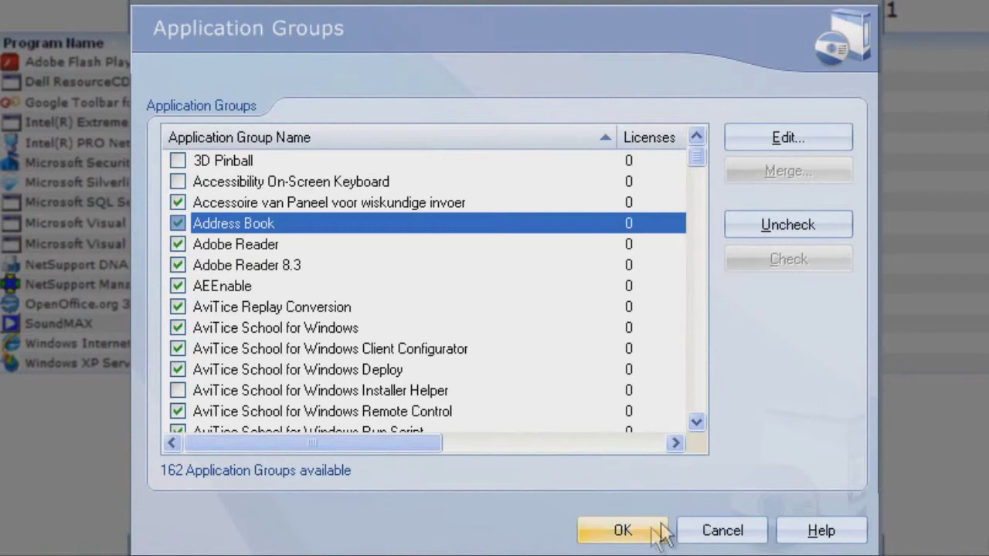
{"action": "left_click", "coordinate": [763, 137]}
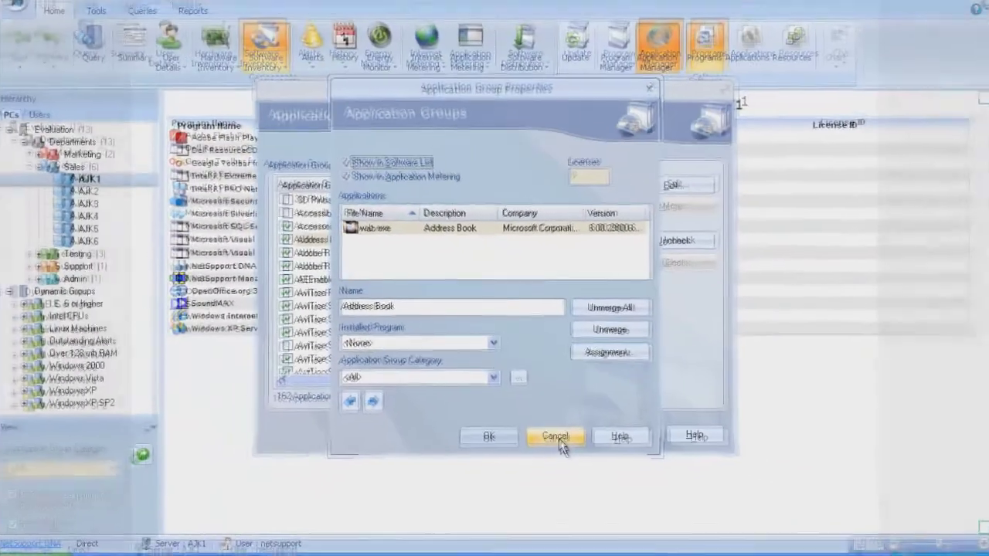
{"action": "left_click", "coordinate": [559, 438]}
{"action": "left_click", "coordinate": [618, 423]}
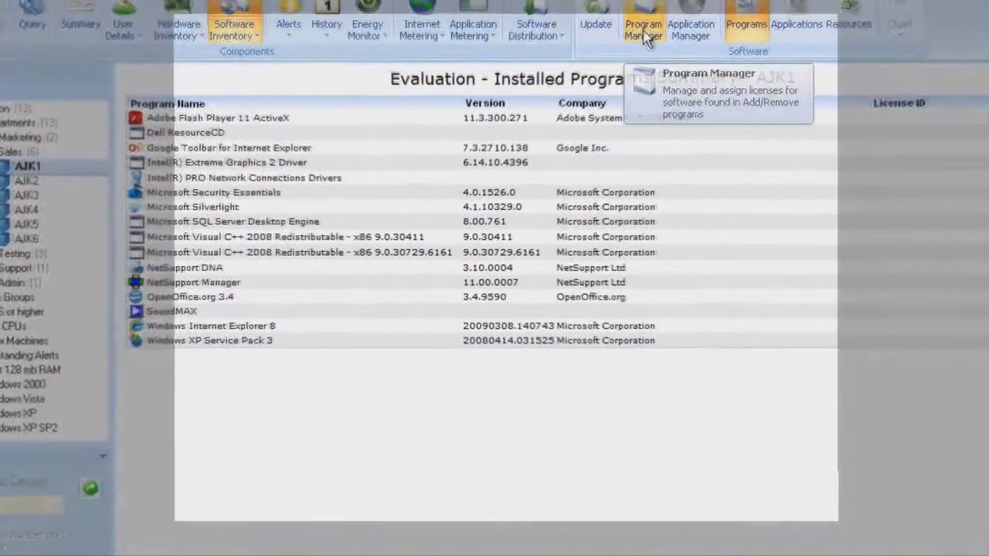
- Examine the license information for NetSupport Manager 11.00.0007 in the Program Manager, widening the Location column to read it in full
{"action": "left_click", "coordinate": [614, 65]}
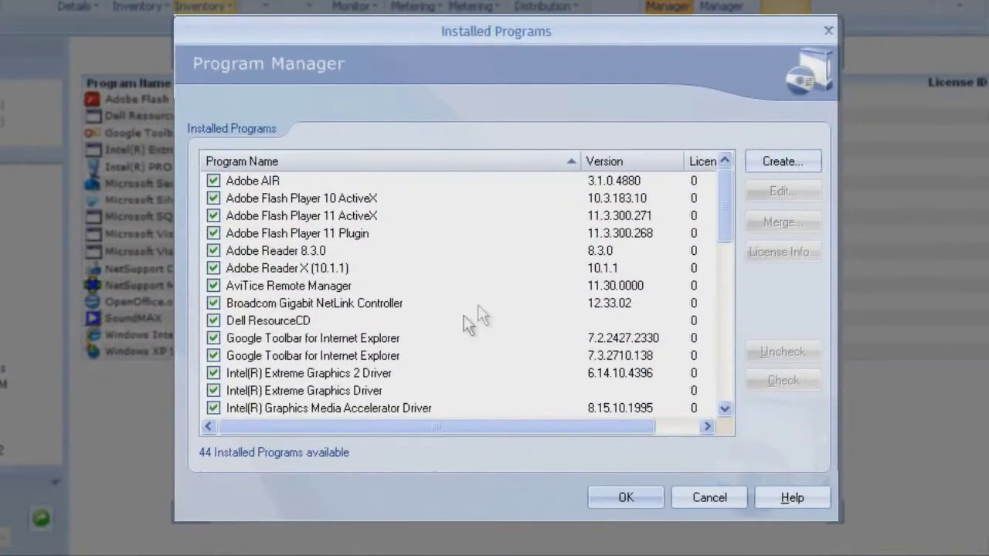
{"action": "left_click_drag", "start_coordinate": [722, 224], "coordinate": [730, 358]}
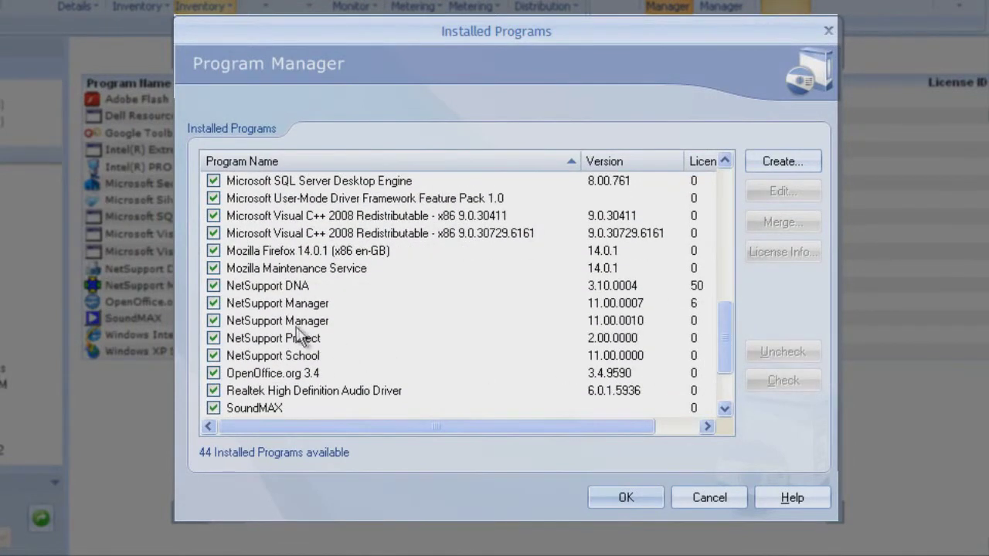
{"action": "left_click", "coordinate": [288, 303]}
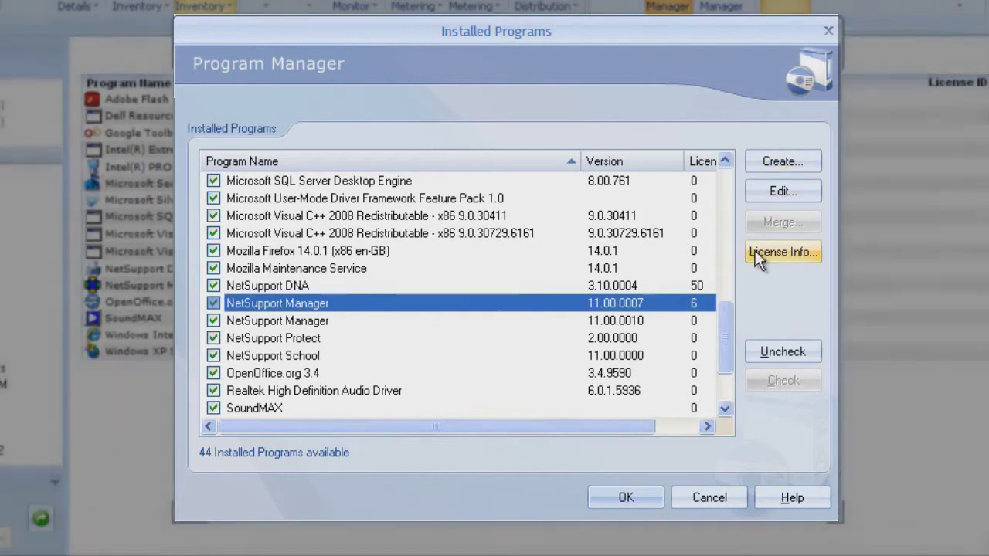
{"action": "left_click", "coordinate": [755, 257]}
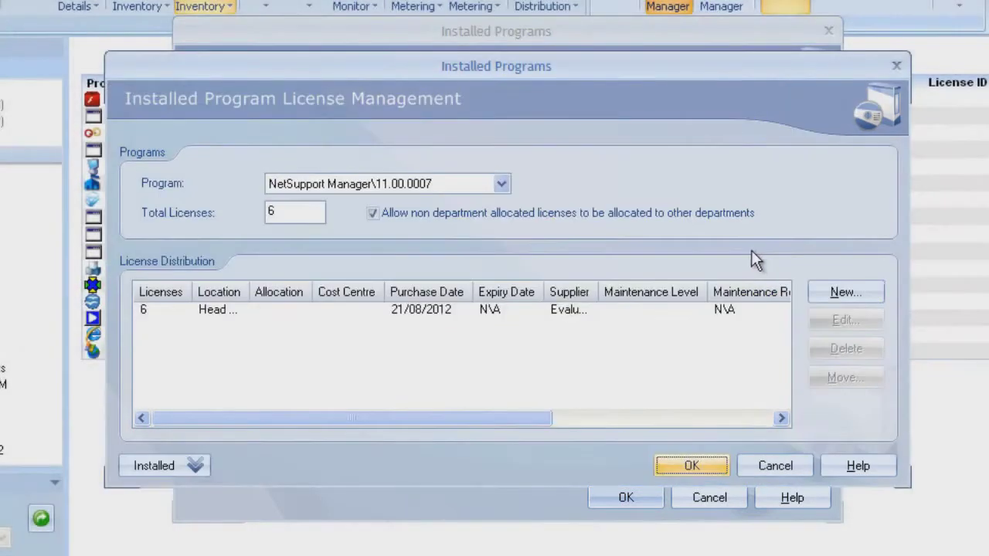
{"action": "left_click_drag", "start_coordinate": [471, 68], "coordinate": [441, 21]}
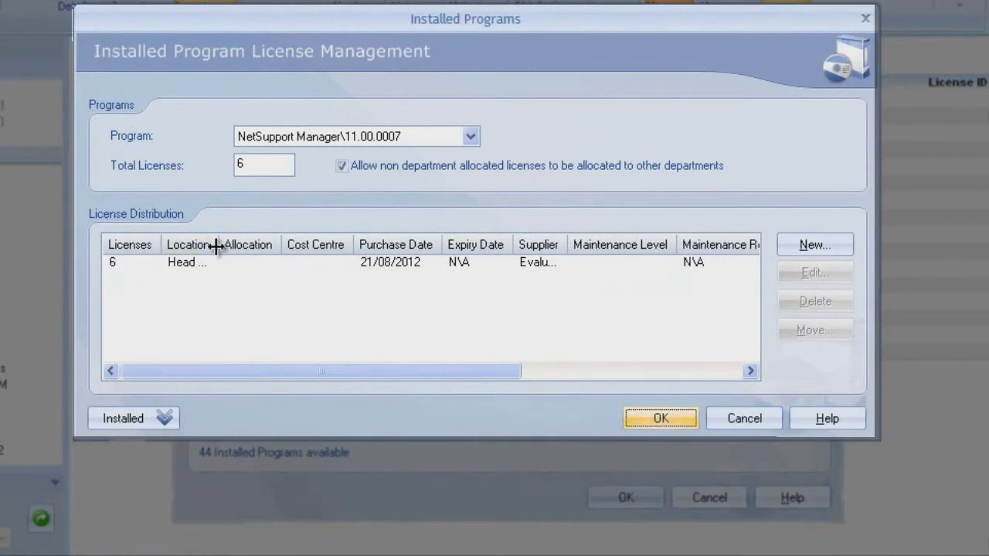
{"action": "left_click_drag", "start_coordinate": [217, 245], "coordinate": [233, 244]}
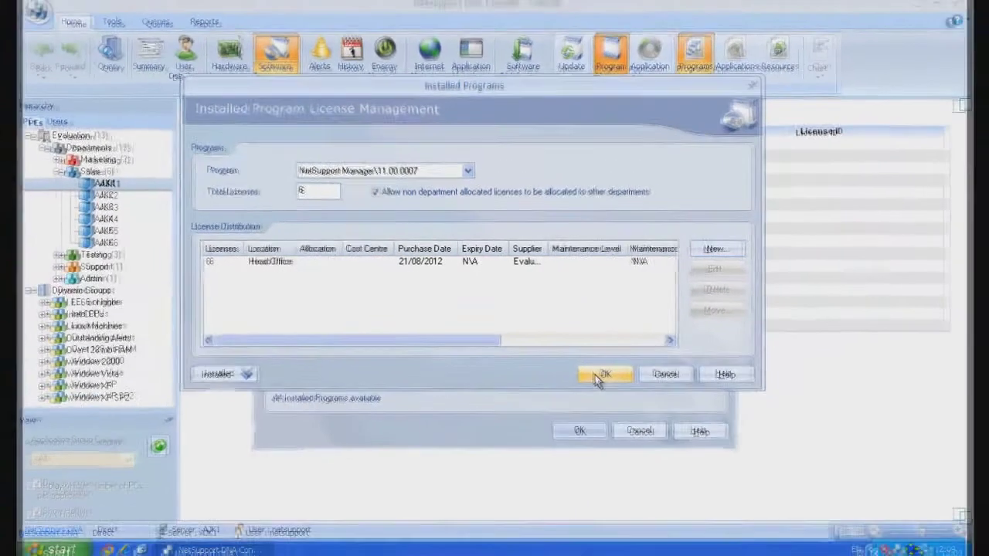
{"action": "left_click", "coordinate": [598, 377]}
{"action": "left_click", "coordinate": [580, 426]}
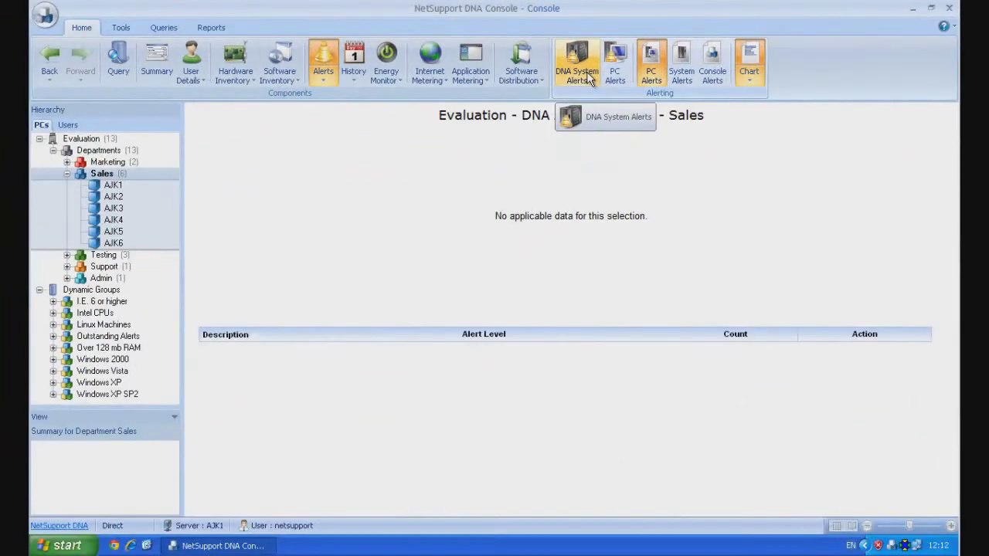
- Review the DNA System Alerts for Hardware History and Software History, including Application install detected, and the active alerts, and close the dialog
{"action": "left_click", "coordinate": [585, 75]}
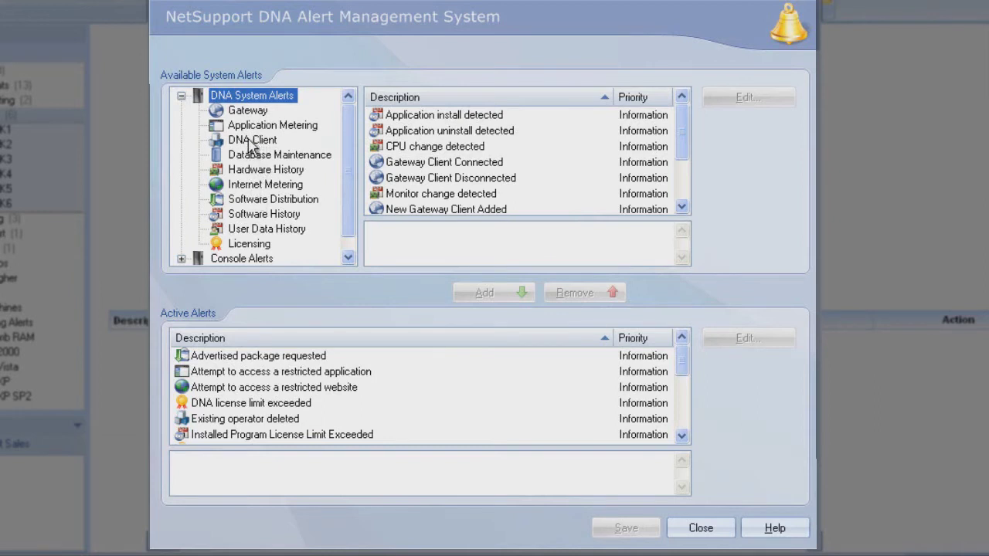
{"action": "left_click", "coordinate": [252, 174]}
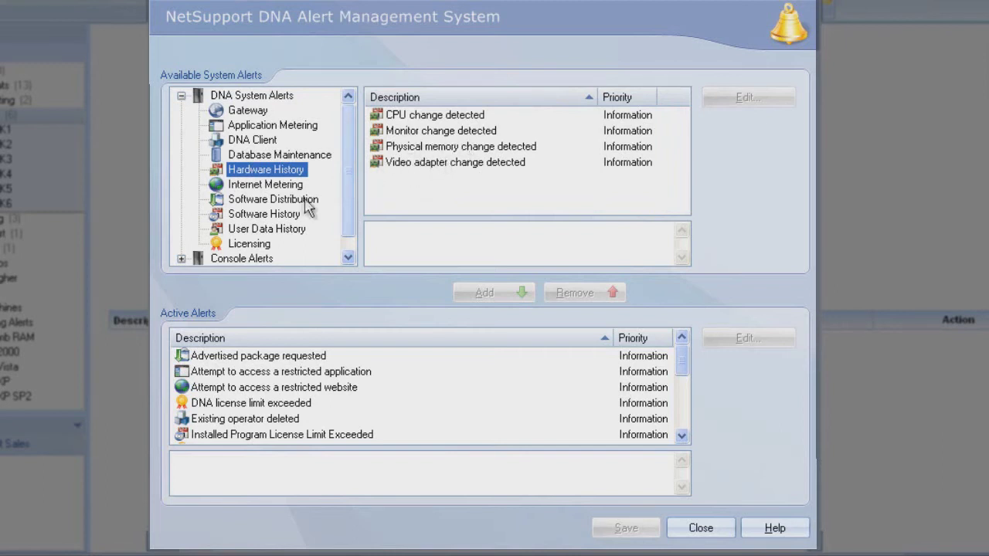
{"action": "left_click", "coordinate": [276, 216]}
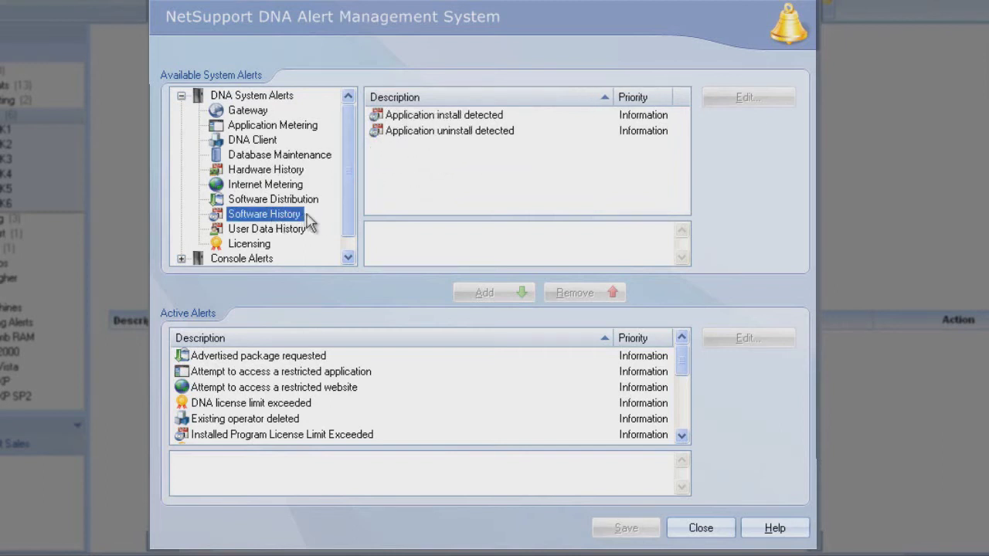
{"action": "left_click", "coordinate": [408, 120]}
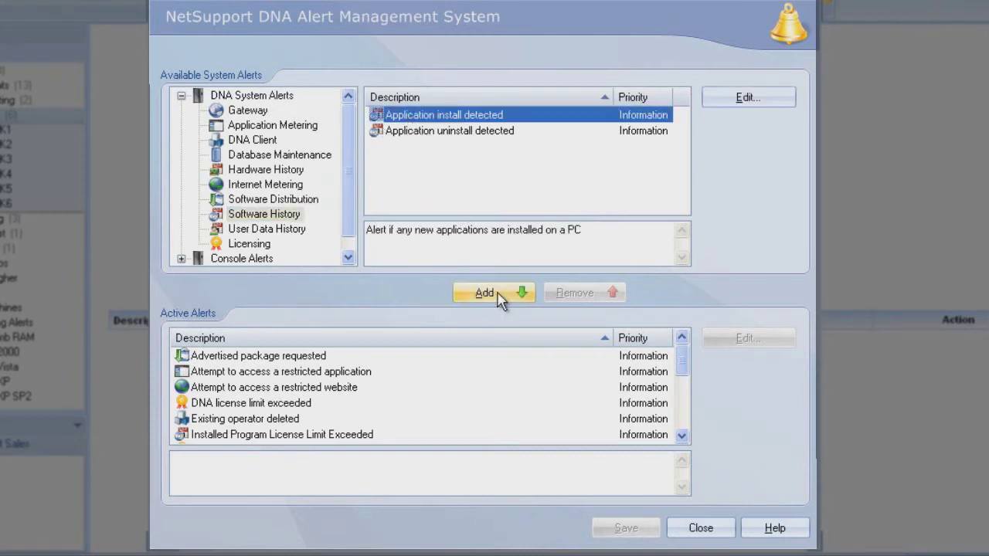
{"action": "mouse_move", "coordinate": [683, 369]}
{"action": "left_mouse_down"}
{"action": "mouse_move", "coordinate": [693, 433]}
{"action": "mouse_move", "coordinate": [691, 364]}
{"action": "mouse_move", "coordinate": [690, 379]}
{"action": "left_mouse_up"}
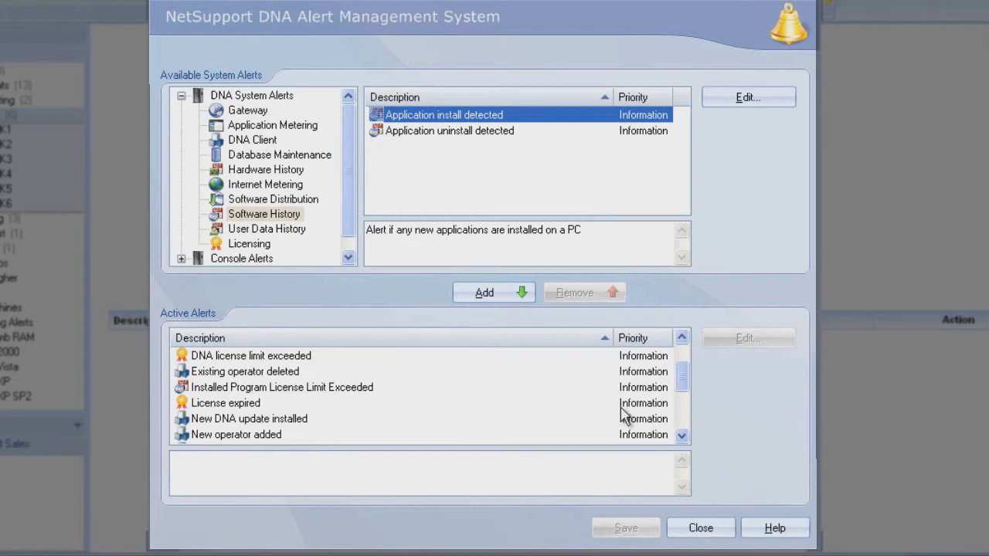
{"action": "left_click_drag", "start_coordinate": [682, 384], "coordinate": [685, 423]}
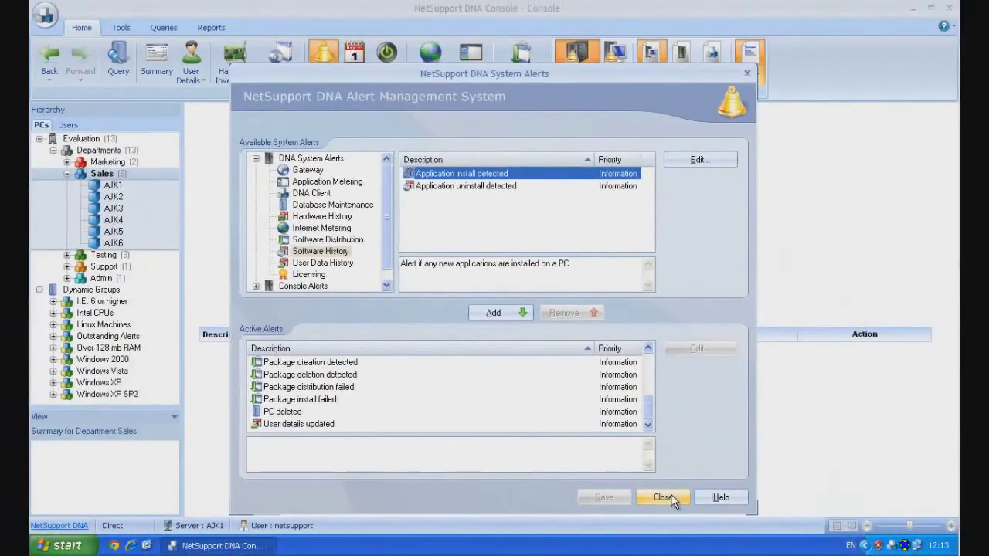
{"action": "left_click", "coordinate": [669, 498]}
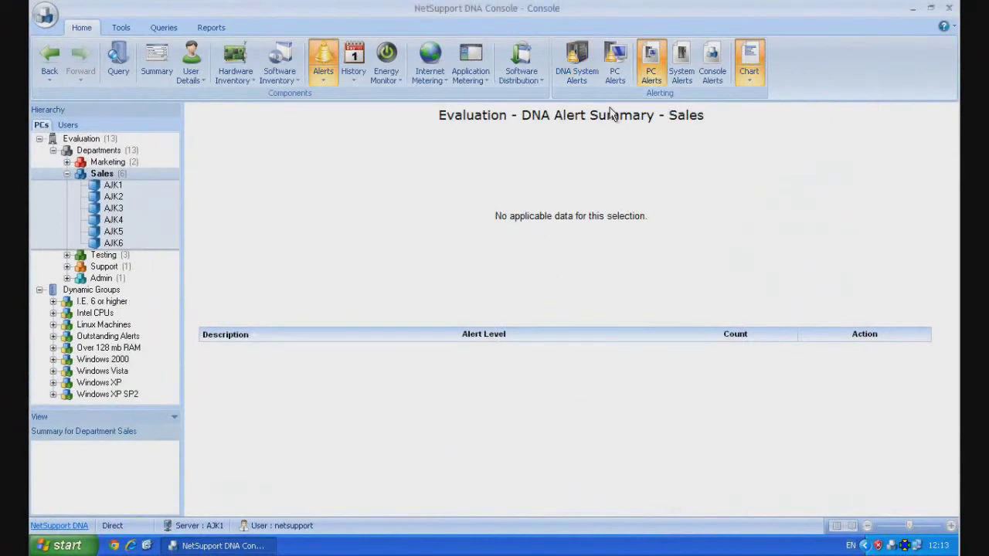
- Open the PC alert management for the Sales department and start creating a new alert
{"action": "left_click", "coordinate": [614, 68]}
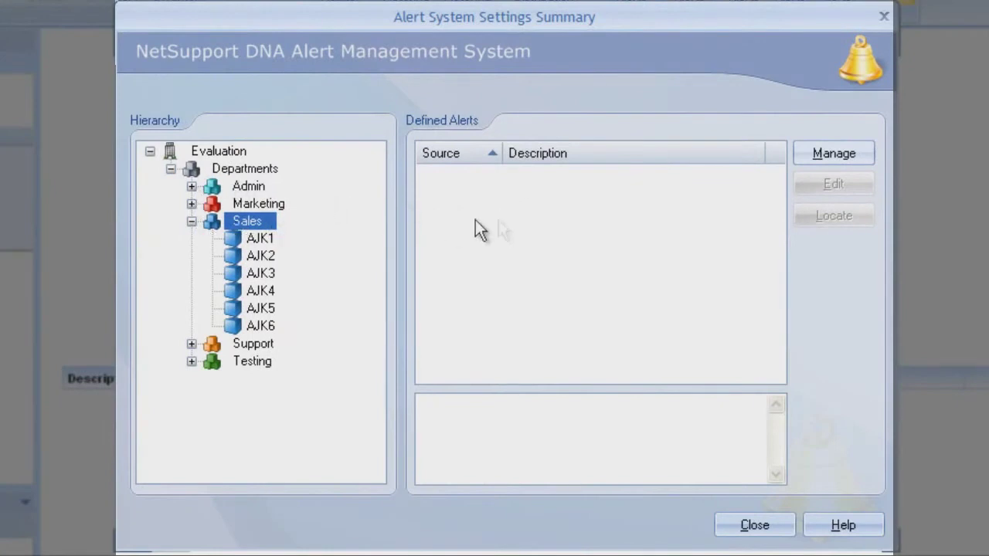
{"action": "left_click", "coordinate": [822, 153]}
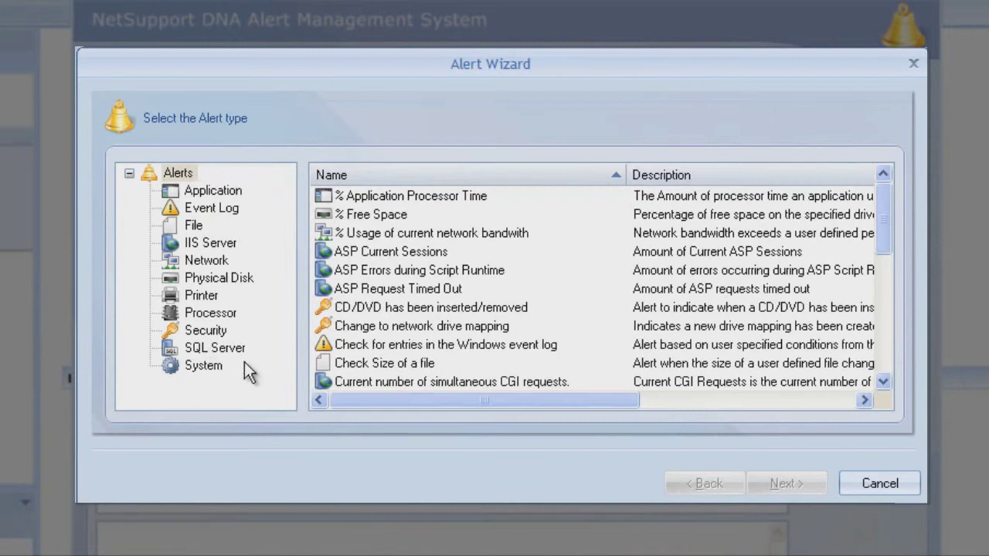
- Examine the alert types offered in the Application, Event Log, File, IIS Server, Network, Physical Disk, Printer, Processor, Security and System categories
{"action": "left_click", "coordinate": [221, 193]}
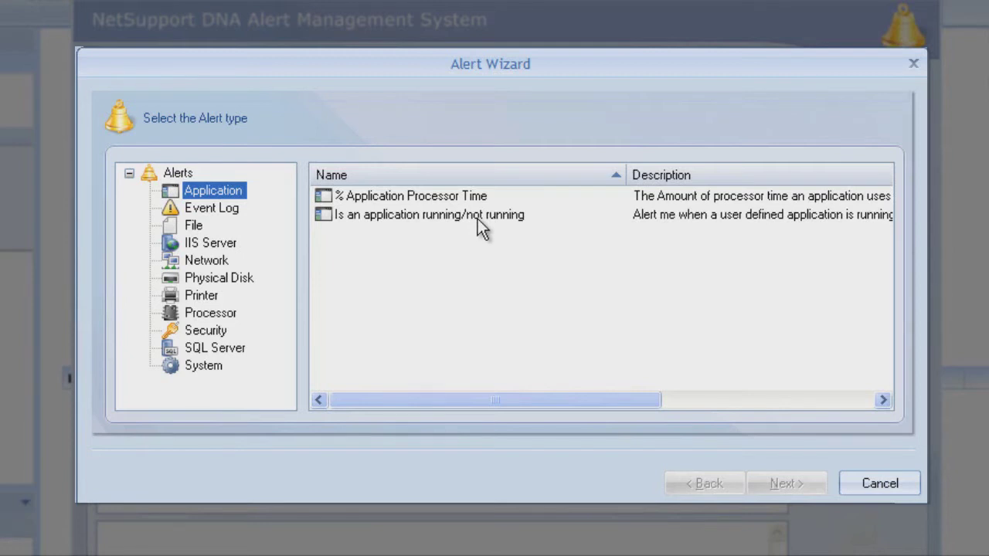
{"action": "left_click", "coordinate": [214, 207]}
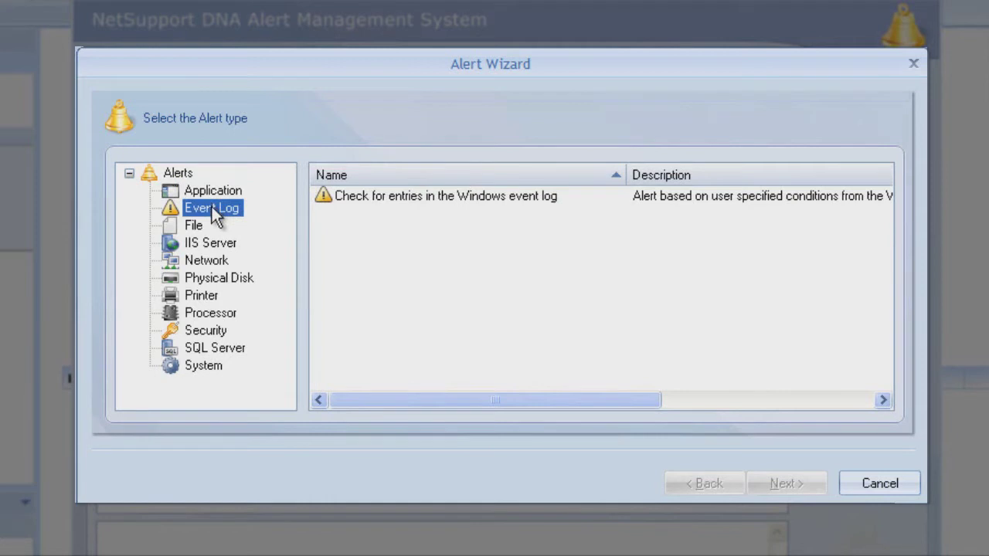
{"action": "left_click", "coordinate": [192, 226]}
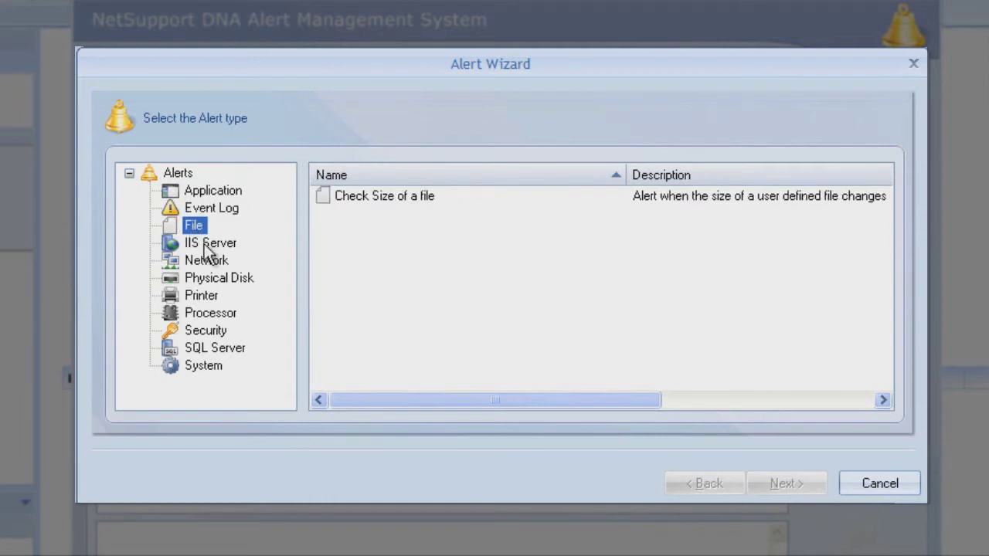
{"action": "left_click", "coordinate": [206, 244]}
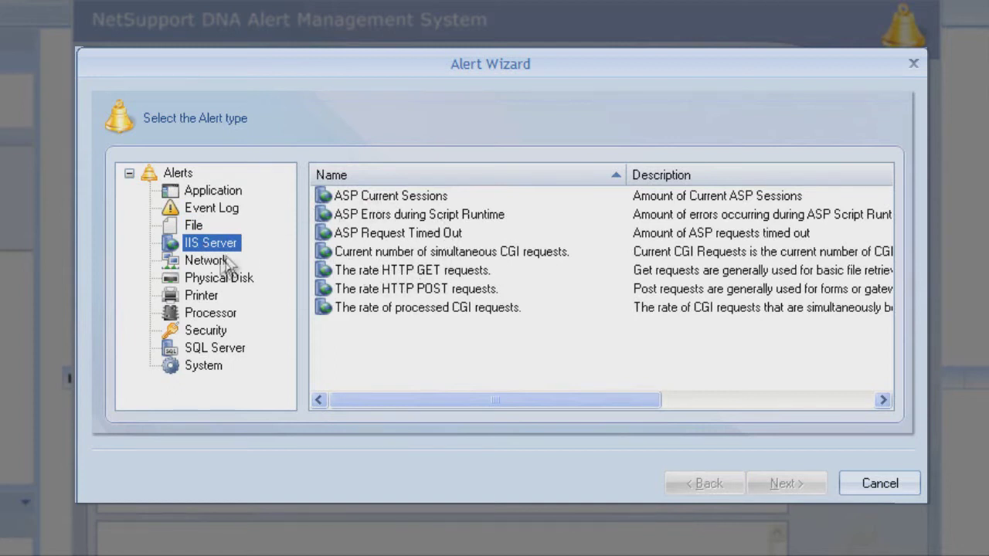
{"action": "left_click", "coordinate": [212, 263]}
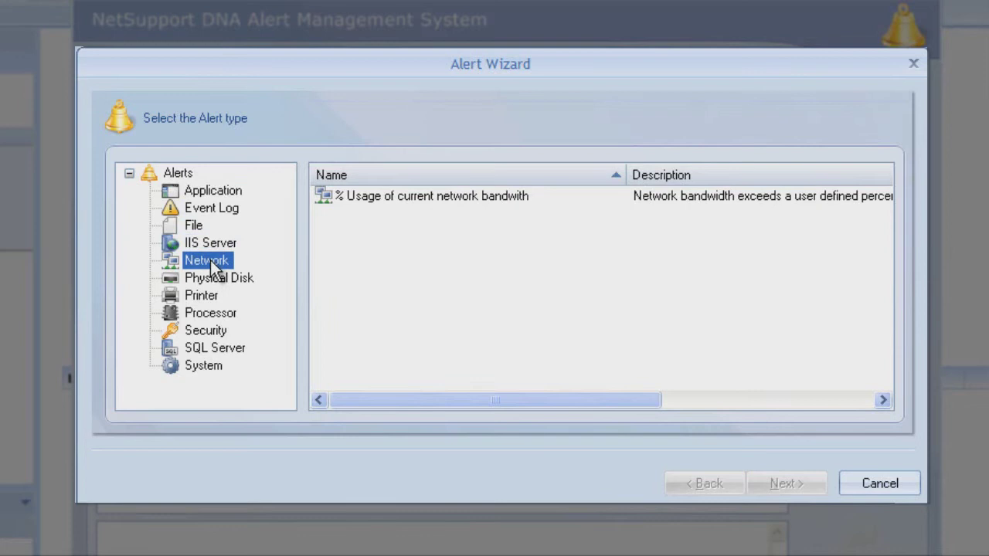
{"action": "left_click", "coordinate": [229, 279]}
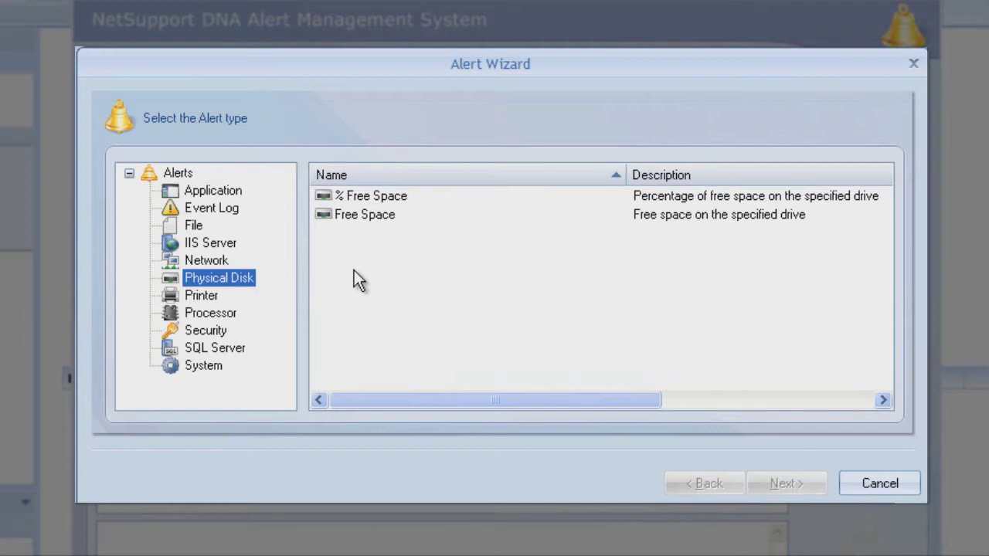
{"action": "left_click", "coordinate": [202, 296]}
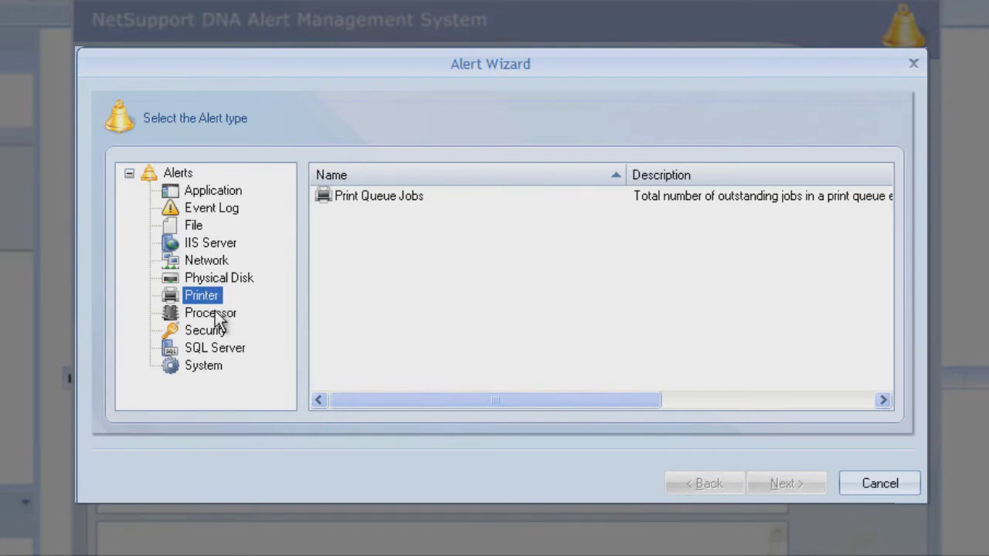
{"action": "left_click", "coordinate": [215, 312]}
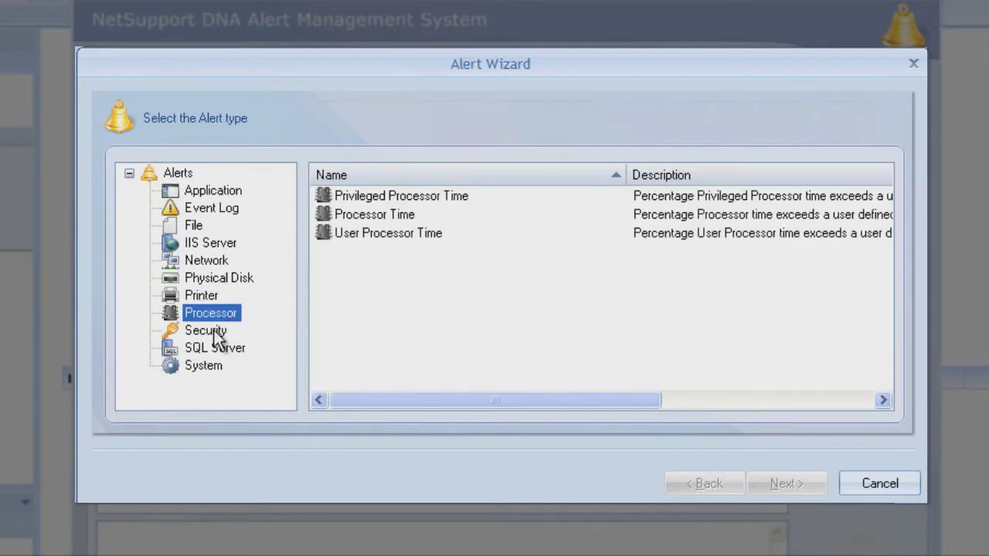
{"action": "left_click", "coordinate": [220, 332]}
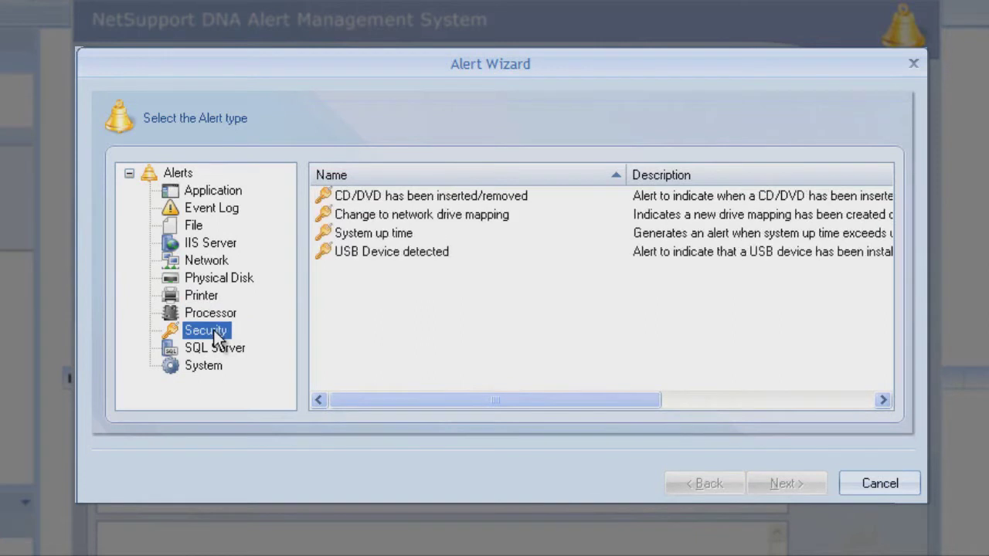
{"action": "left_click", "coordinate": [215, 373]}
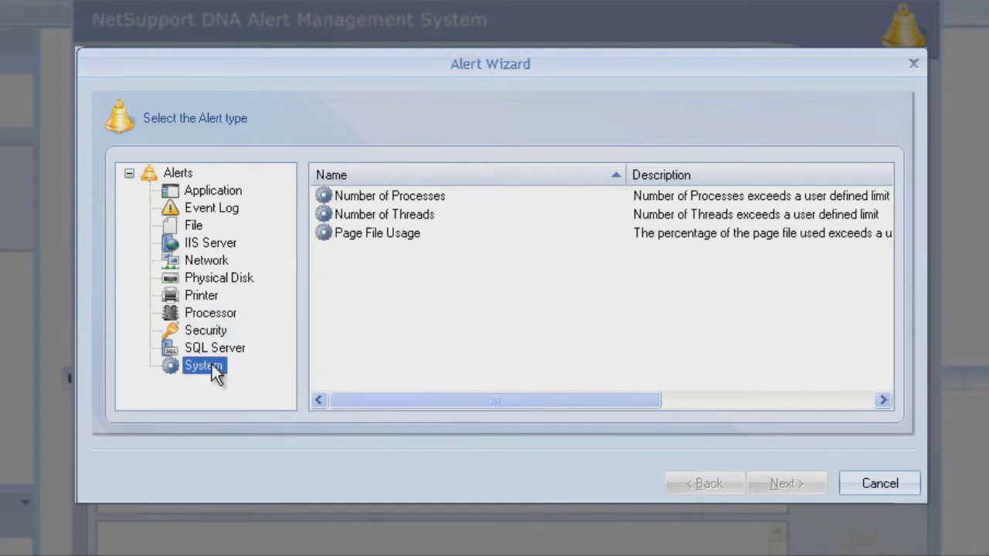
- Choose the Physical Disk % Free Space alert, review its basic and advanced conditions, and accept the defaults of C: < 25 with High priority
{"action": "left_click", "coordinate": [219, 280]}
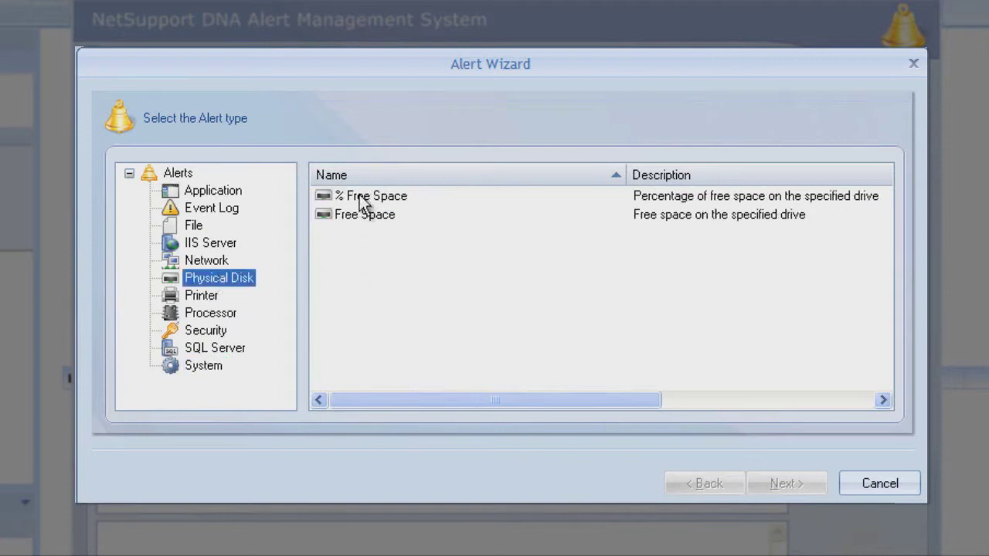
{"action": "left_click", "coordinate": [359, 195]}
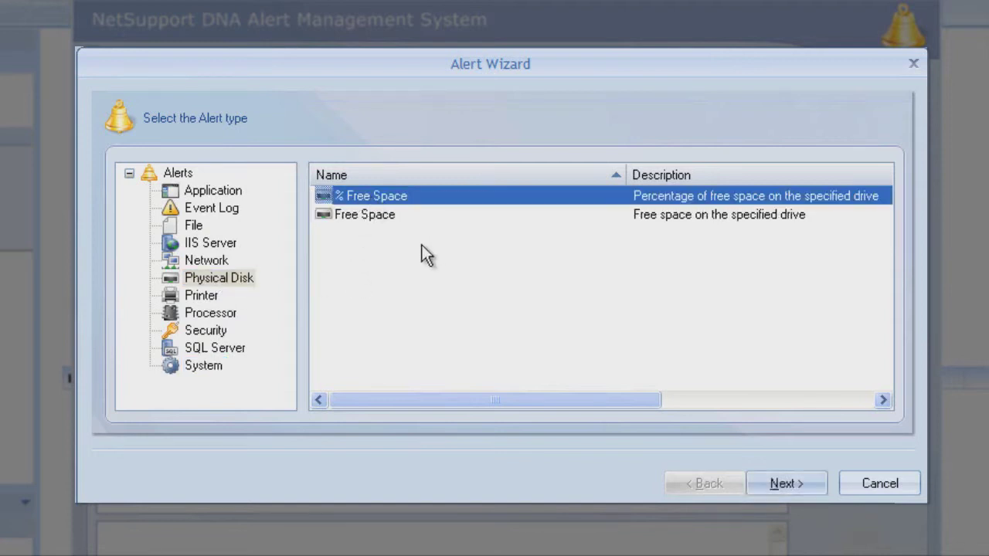
{"action": "left_click", "coordinate": [785, 482]}
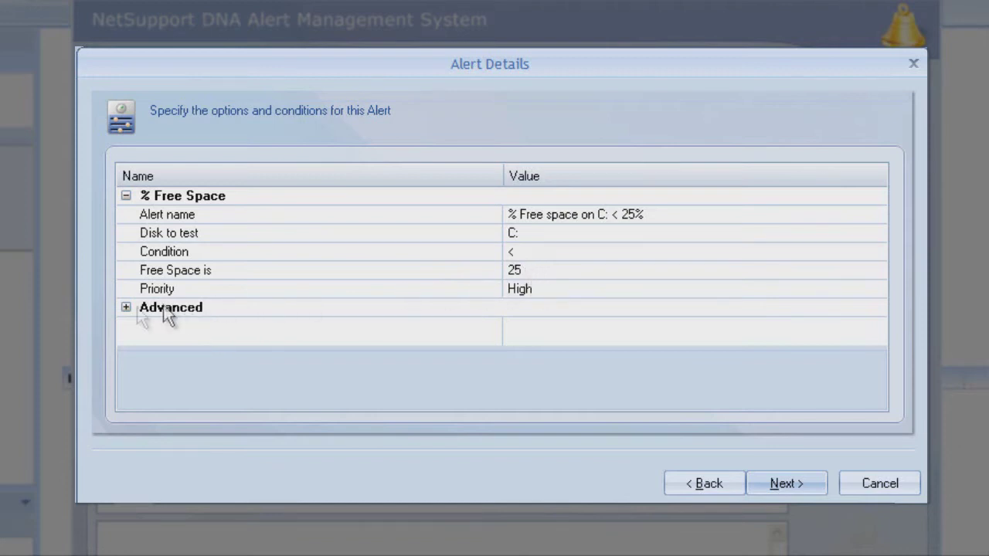
{"action": "left_click", "coordinate": [127, 308]}
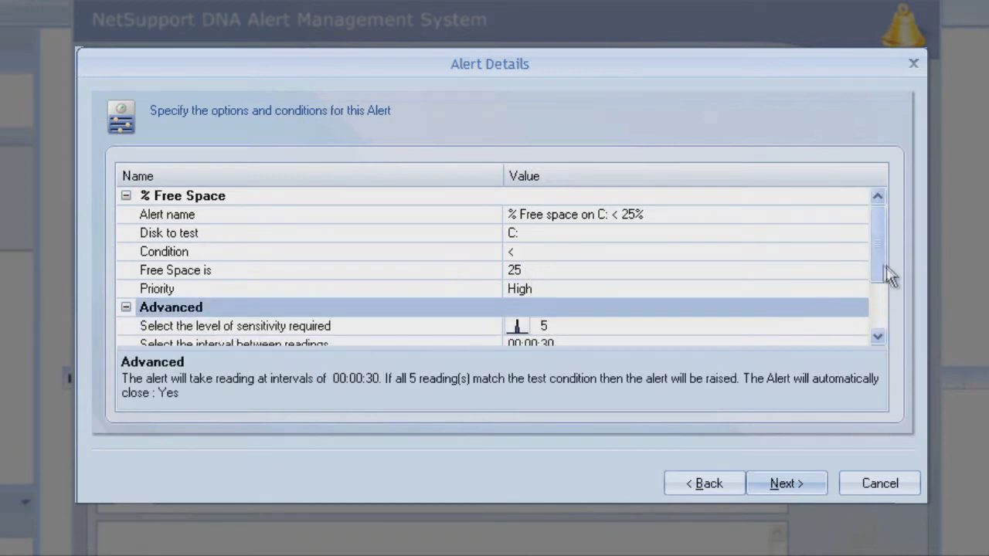
{"action": "left_click_drag", "start_coordinate": [881, 273], "coordinate": [883, 307]}
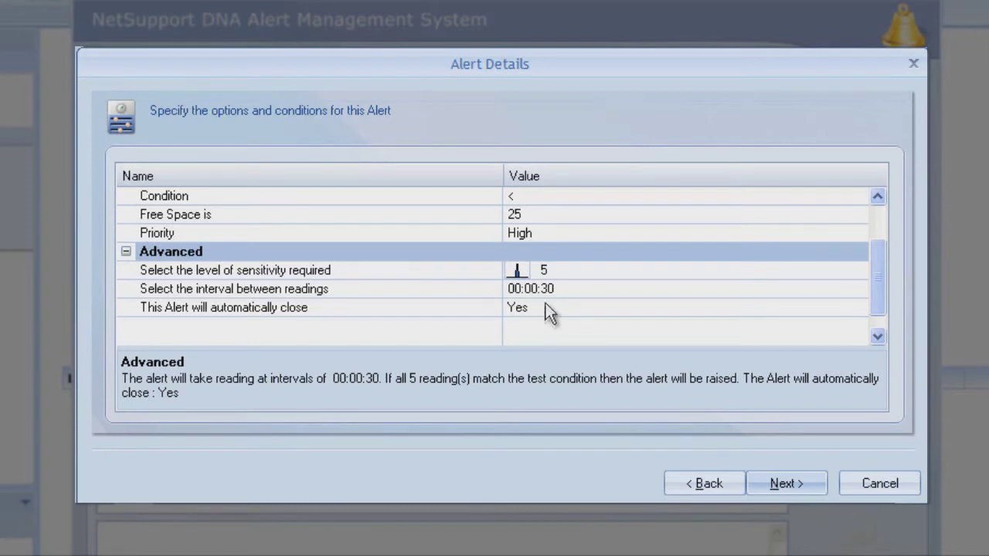
{"action": "left_click", "coordinate": [784, 483]}
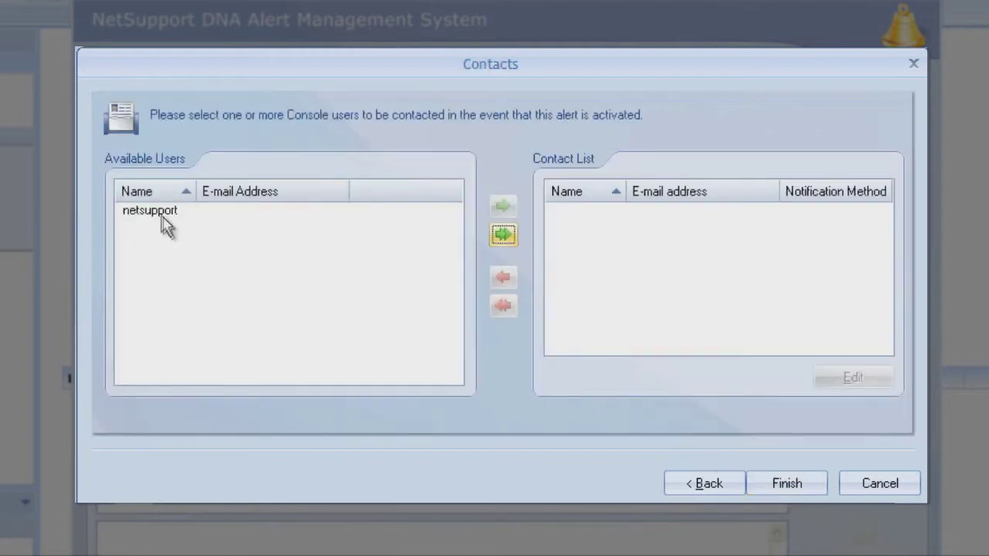
- Add the netsupport console user to the alert's contact list with Console Message notification, and finish the alert
{"action": "left_click", "coordinate": [158, 212]}
{"action": "left_click", "coordinate": [503, 207]}
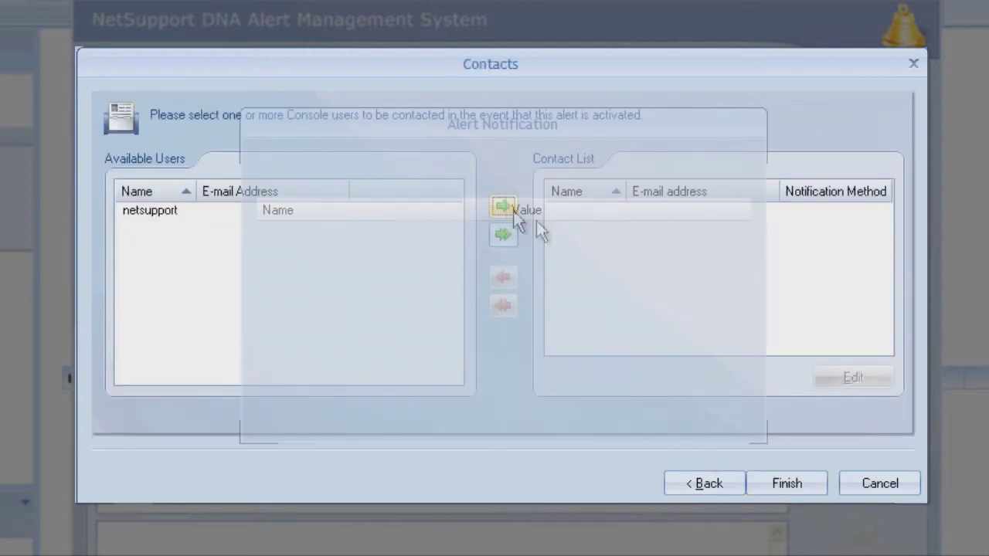
{"action": "left_click", "coordinate": [629, 416]}
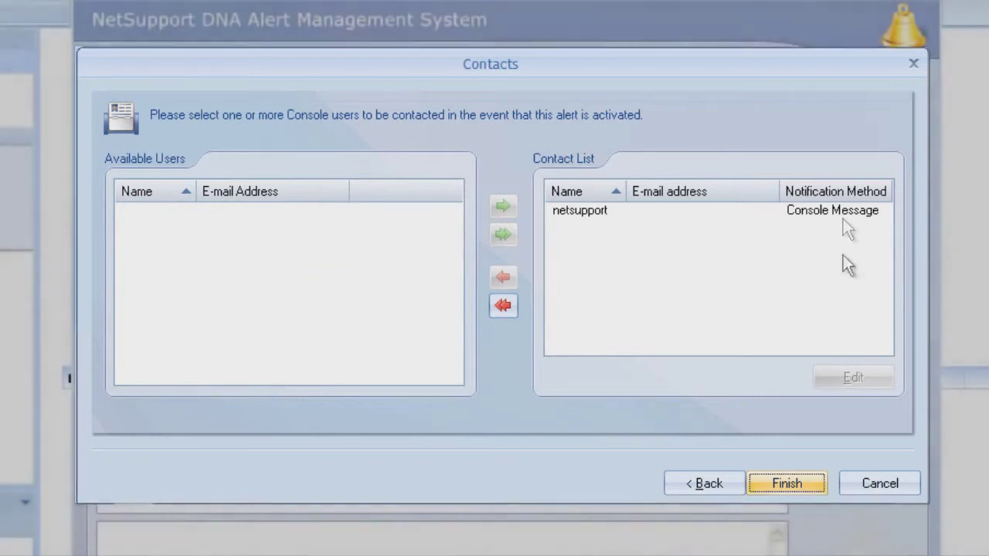
{"action": "left_click", "coordinate": [802, 484]}
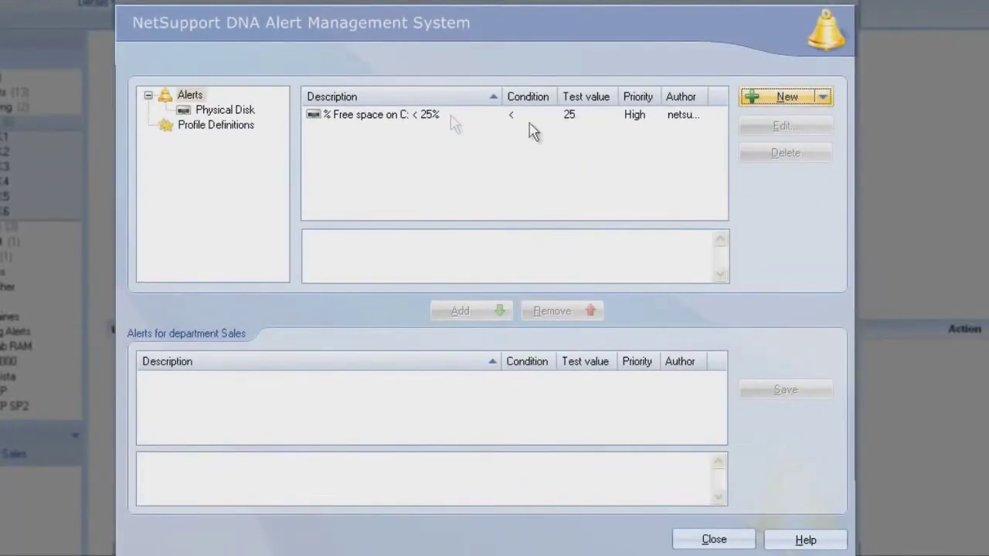
- Assign the % Free space on C: < 25% alert to the Sales department, save the changes, and close the alert settings
{"action": "left_click", "coordinate": [364, 121]}
{"action": "left_click", "coordinate": [460, 311]}
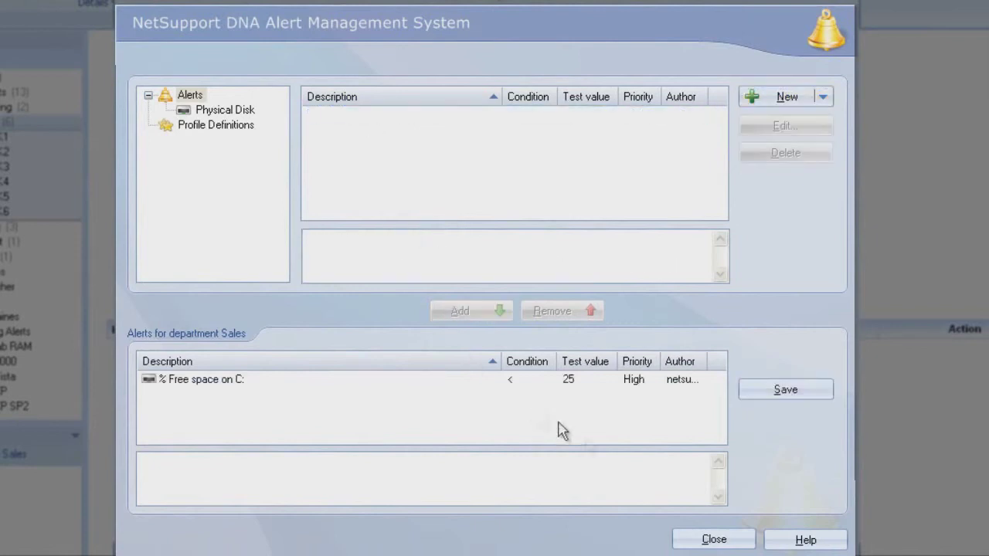
{"action": "left_click", "coordinate": [709, 537]}
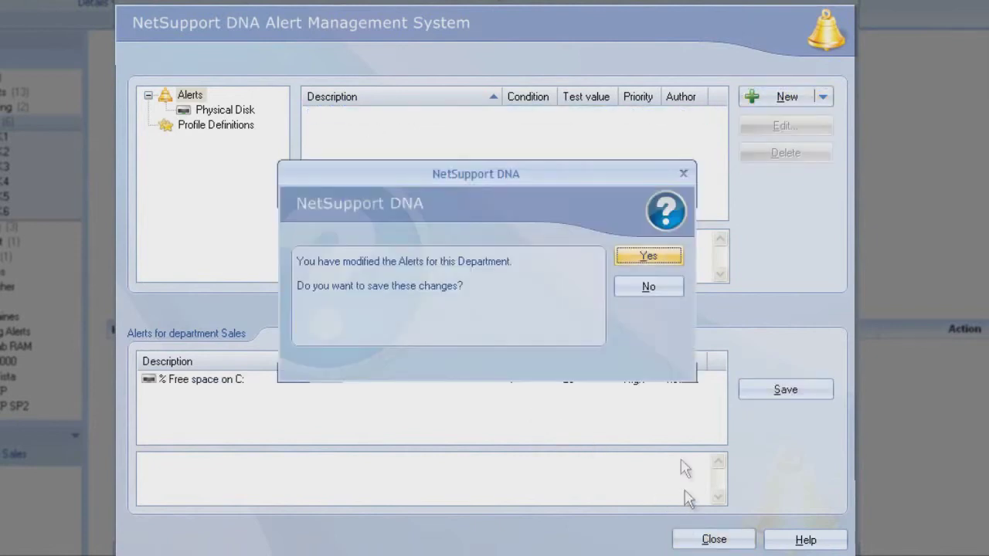
{"action": "left_click", "coordinate": [645, 260]}
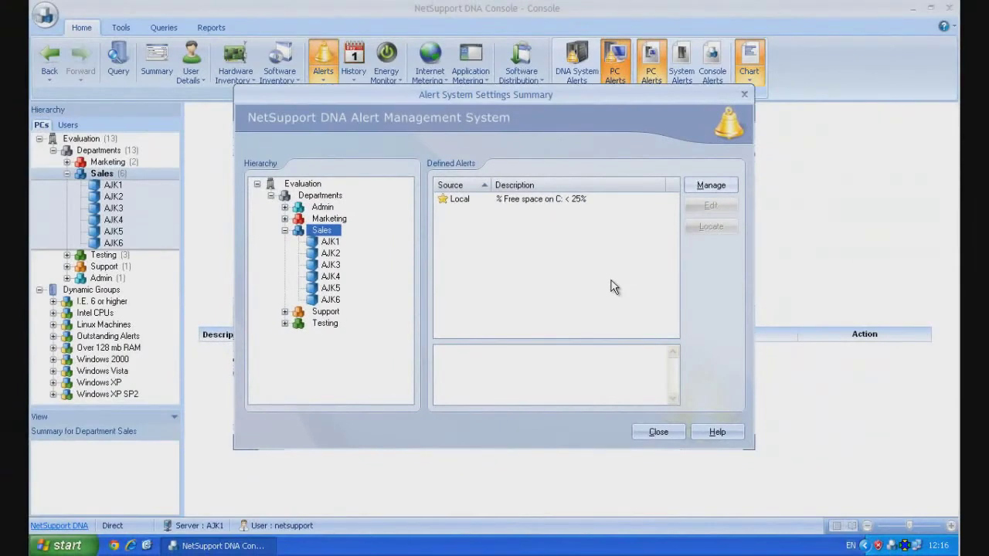
{"action": "left_click", "coordinate": [658, 432]}
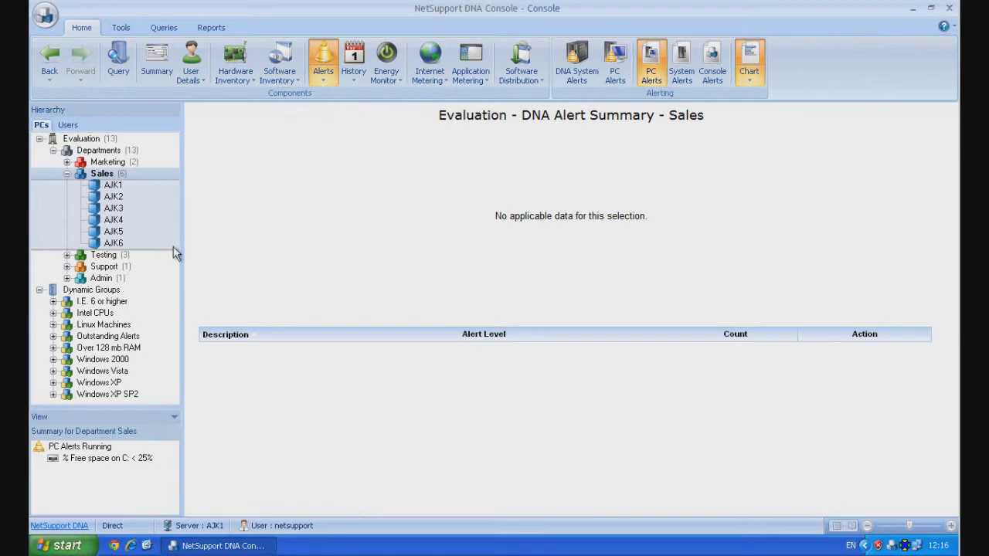
- View the Sales department's DNA summary and its hardware history, expanding and collapsing the BIOS Manufacturer changes
{"action": "left_click", "coordinate": [157, 60]}
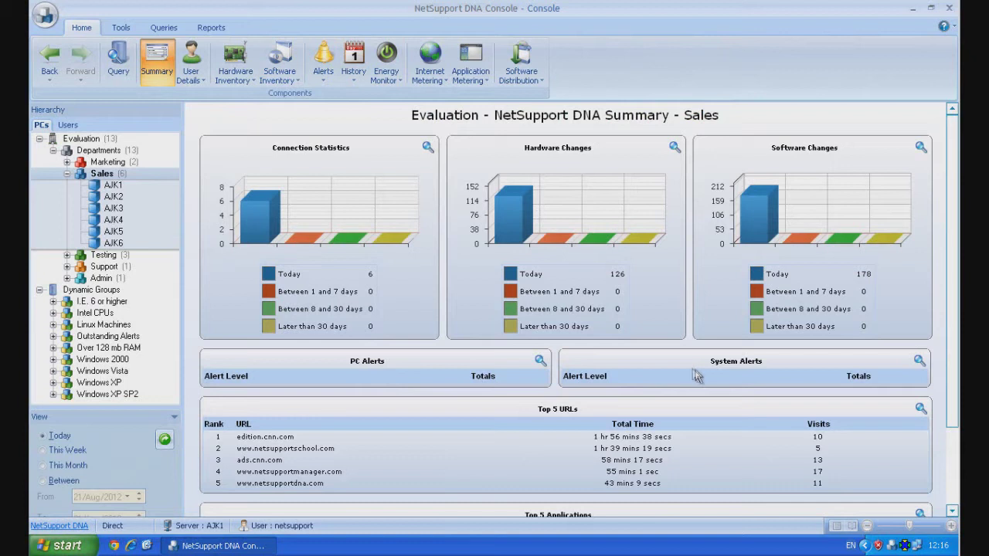
{"action": "left_click", "coordinate": [322, 66]}
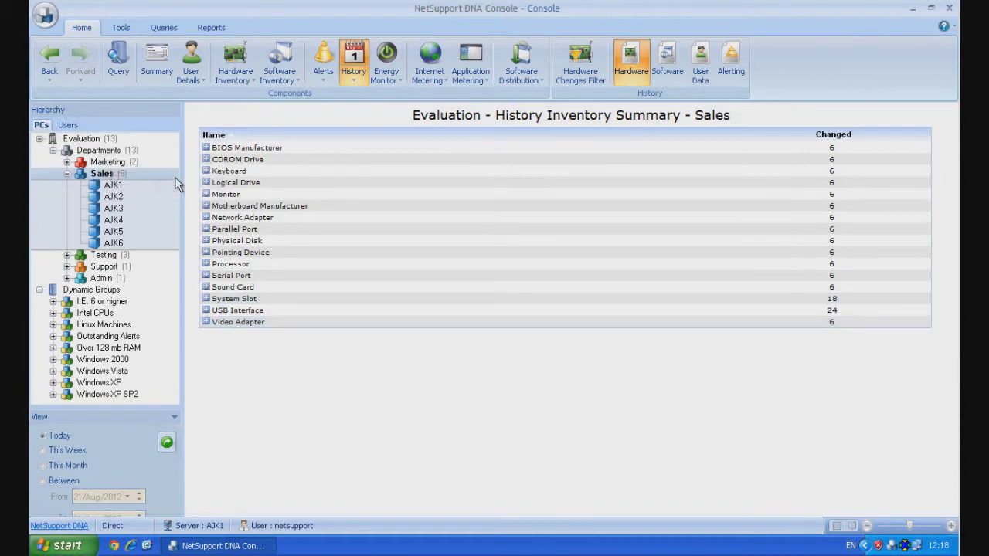
{"action": "left_click", "coordinate": [340, 182]}
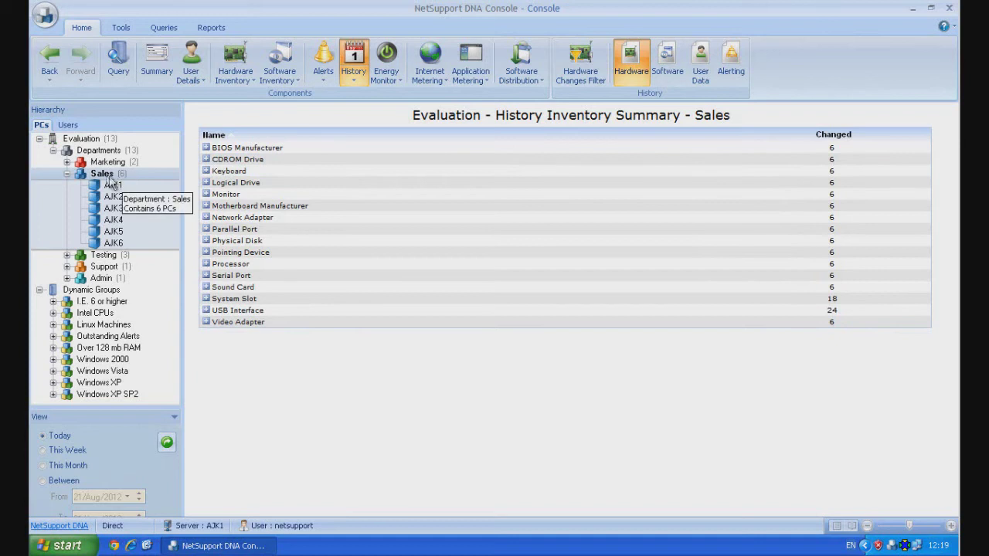
{"action": "left_click", "coordinate": [206, 147]}
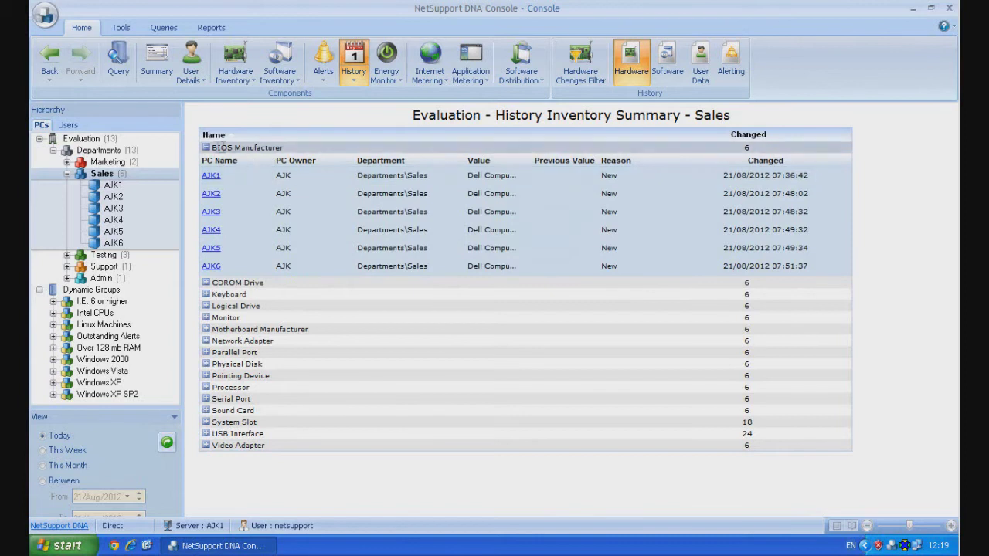
{"action": "left_click", "coordinate": [206, 147]}
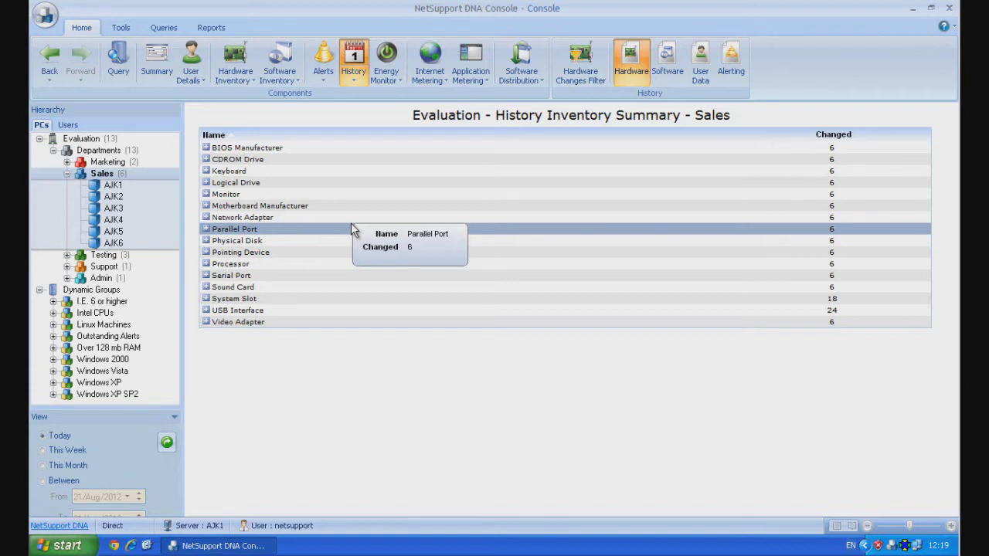
- Review the monitored categories in the Hardware Changes Filter, and cancel without changing anything
{"action": "left_click", "coordinate": [580, 66]}
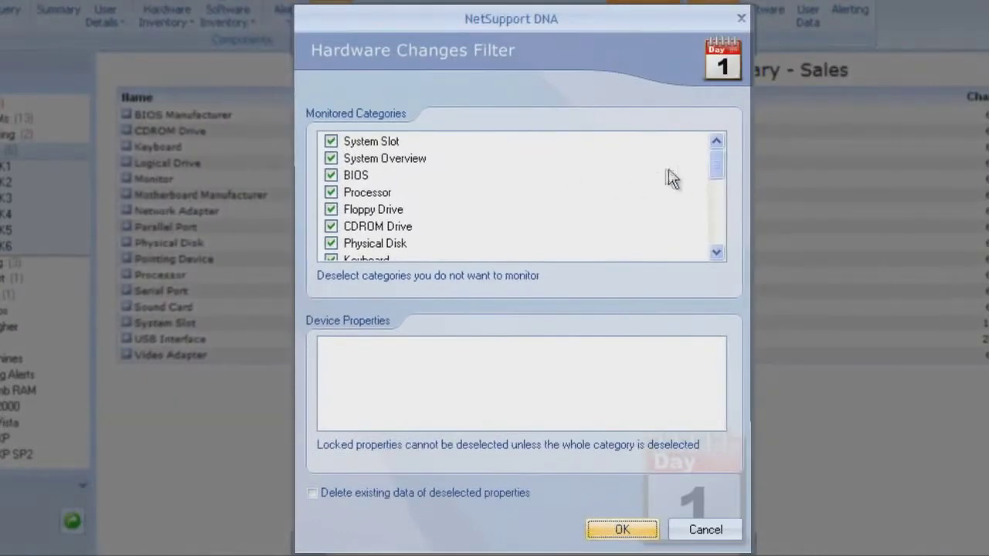
{"action": "mouse_move", "coordinate": [717, 165]}
{"action": "left_mouse_down"}
{"action": "mouse_move", "coordinate": [718, 250]}
{"action": "mouse_move", "coordinate": [713, 153]}
{"action": "left_mouse_up"}
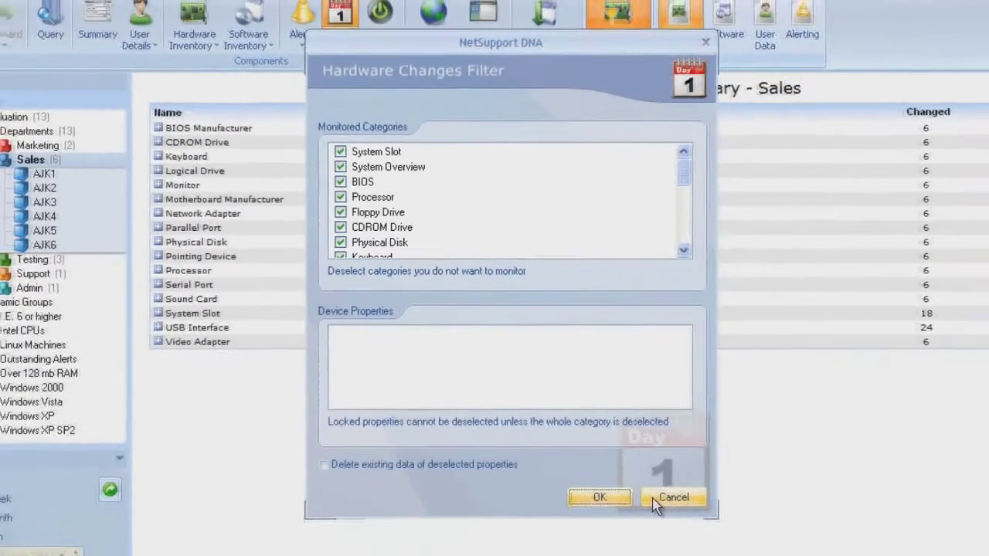
{"action": "left_click", "coordinate": [691, 538]}
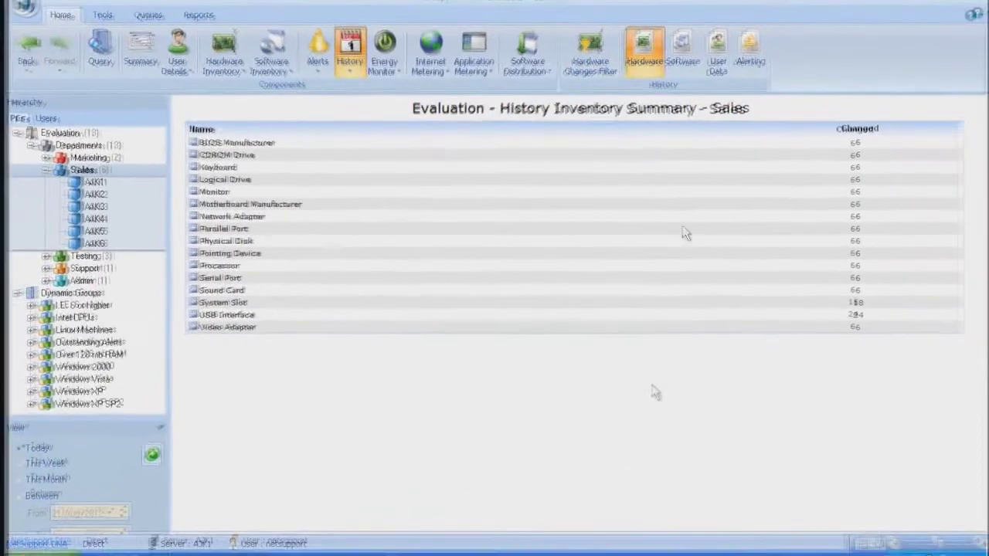
- Review the Sales department's software history for installed programs and software applications
{"action": "left_click", "coordinate": [666, 62]}
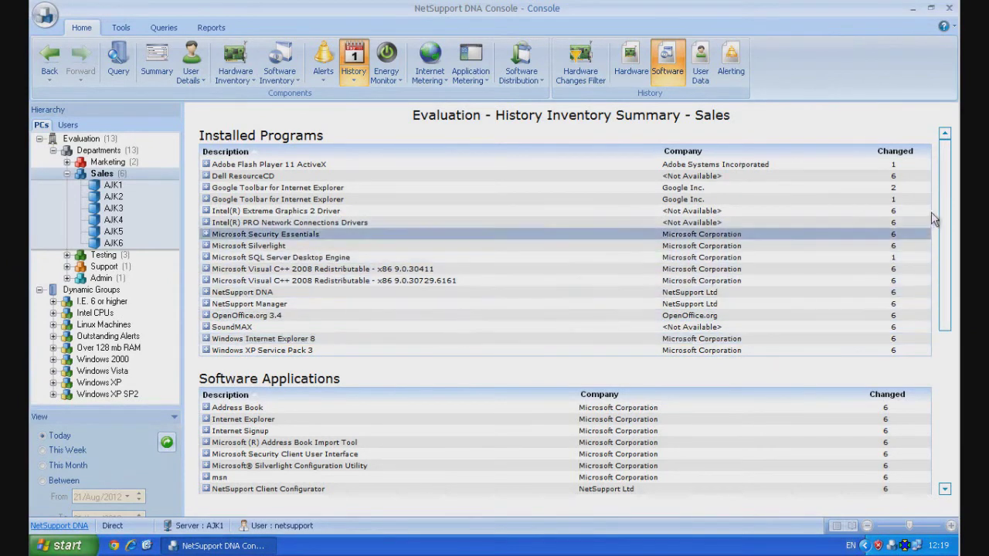
{"action": "left_click_drag", "start_coordinate": [949, 203], "coordinate": [921, 157]}
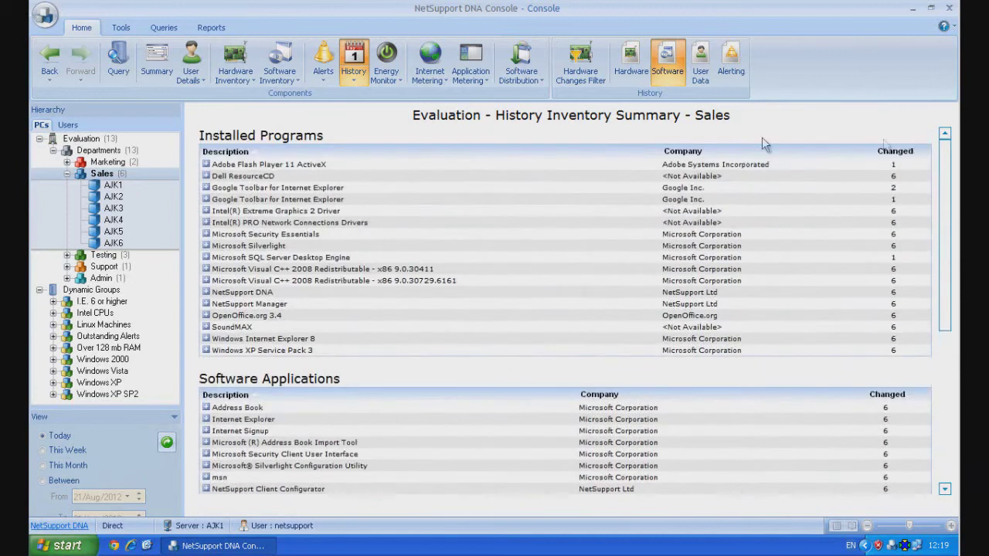
- Review the Sales department's user data history, expanding and collapsing the Car choice and Smartphone choice entries, and open its alerting history
{"action": "left_click", "coordinate": [701, 60]}
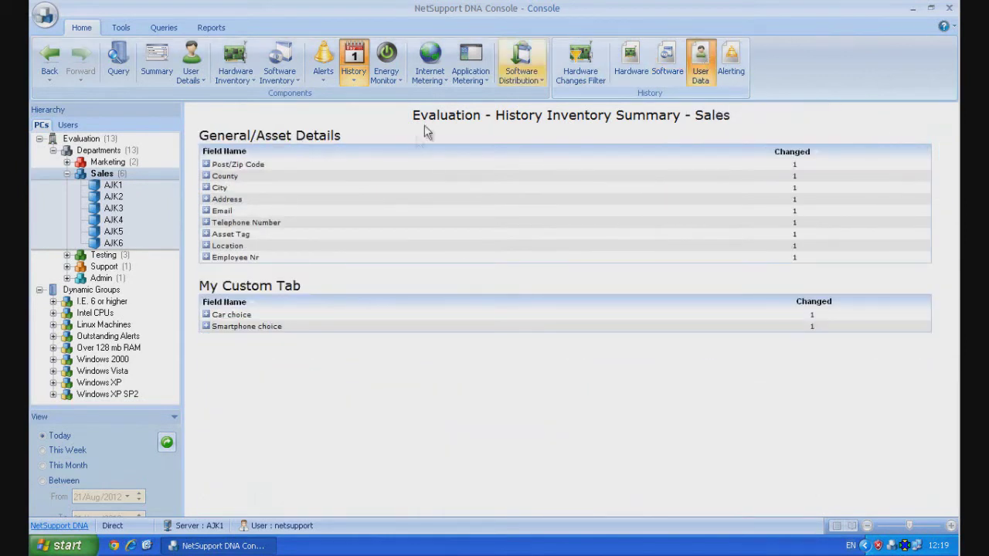
{"action": "mouse_move", "coordinate": [387, 240]}
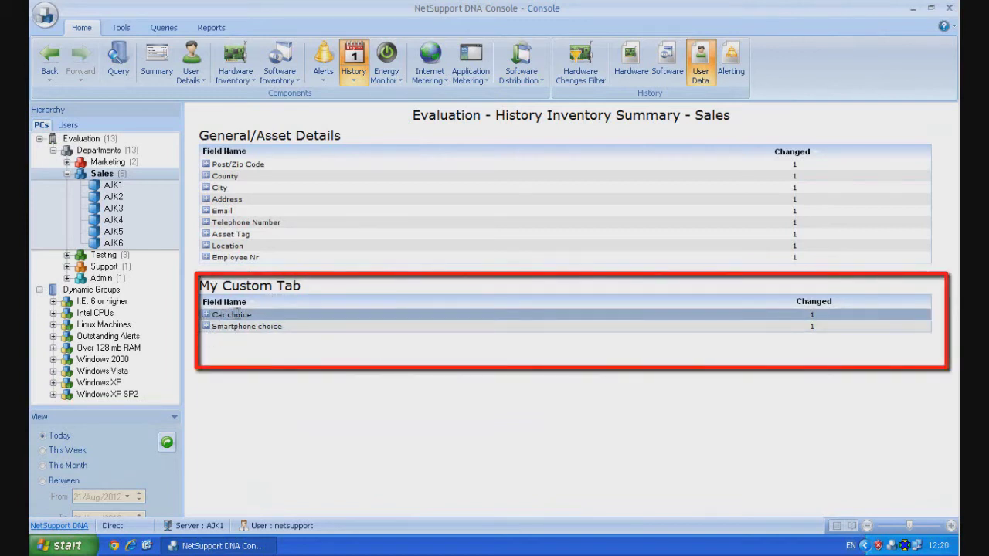
{"action": "left_click", "coordinate": [207, 326]}
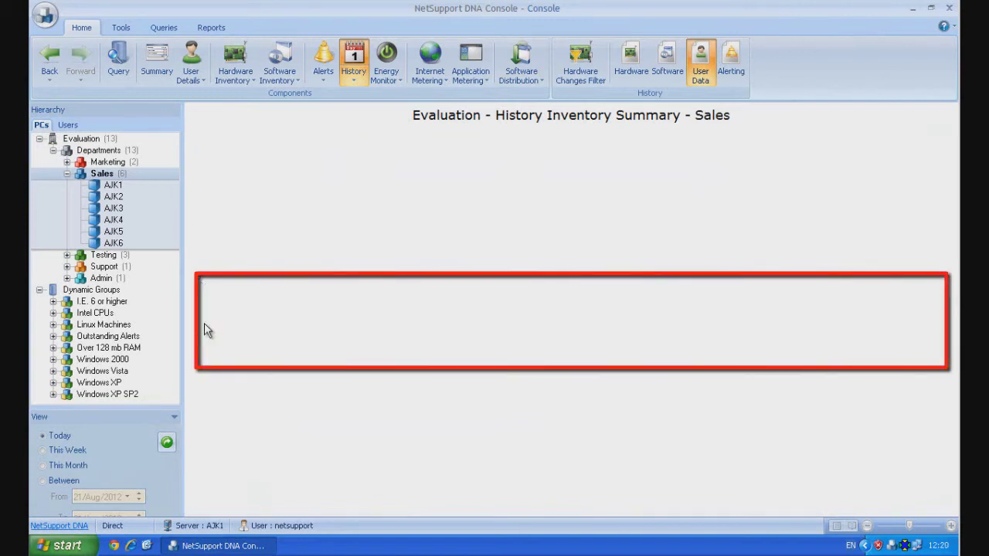
{"action": "left_click", "coordinate": [207, 314]}
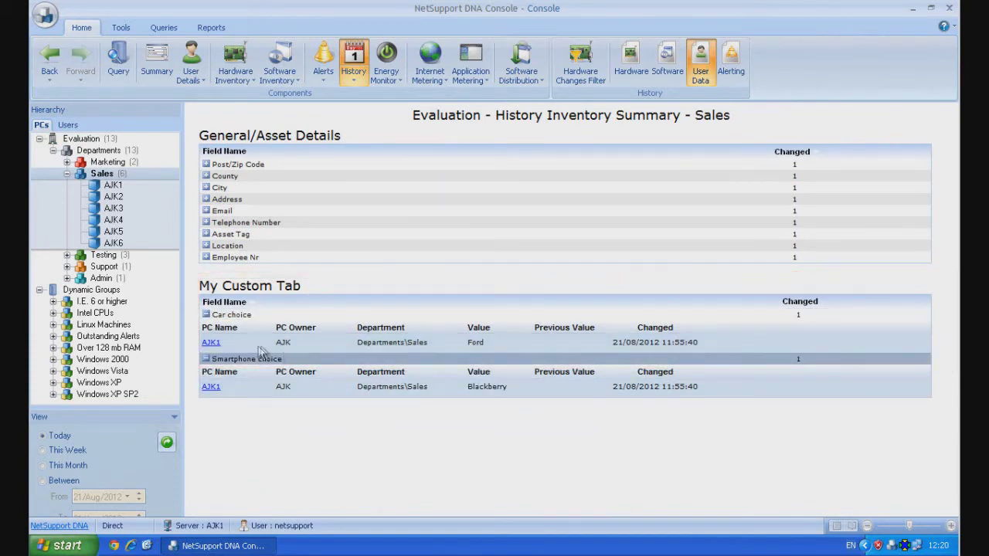
{"action": "left_click", "coordinate": [207, 314]}
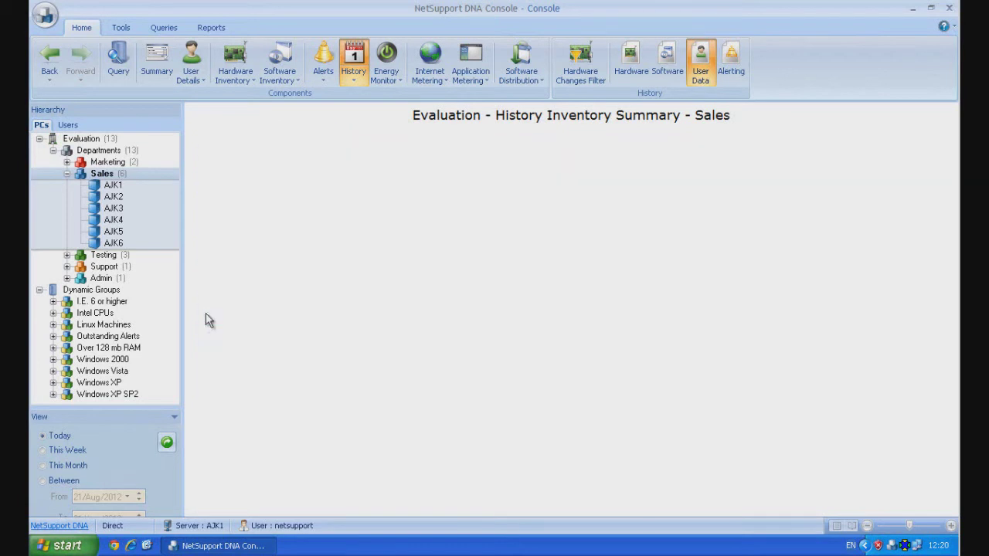
{"action": "left_click", "coordinate": [727, 60]}
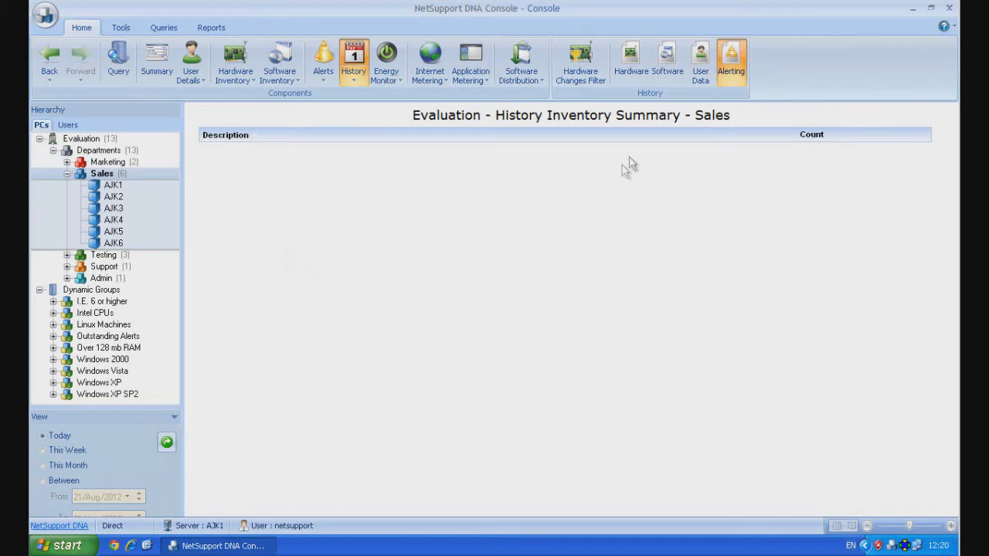
- View the Energy Monitor report for the Sales department, expanding and collapsing the per-PC energy breakdown
{"action": "left_click", "coordinate": [629, 65]}
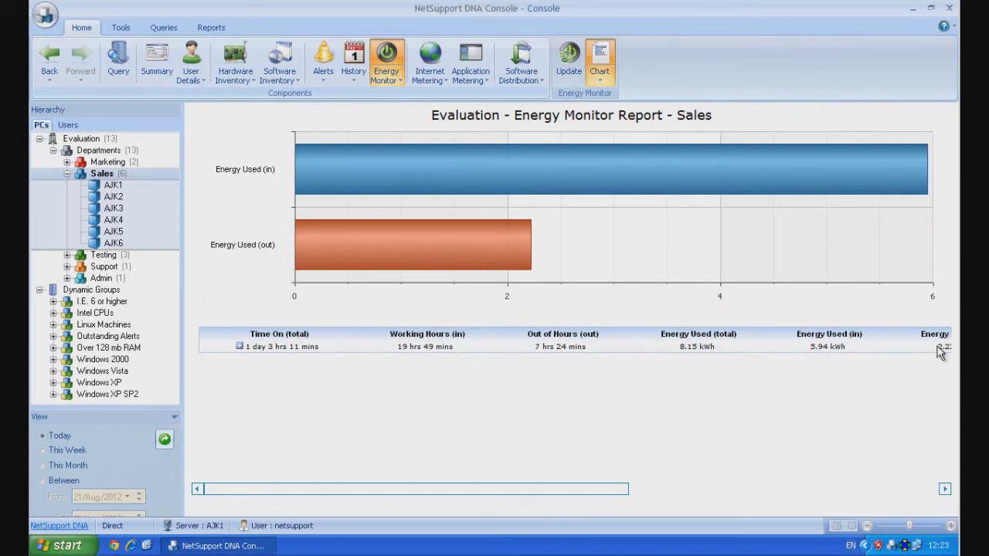
{"action": "left_click", "coordinate": [240, 347]}
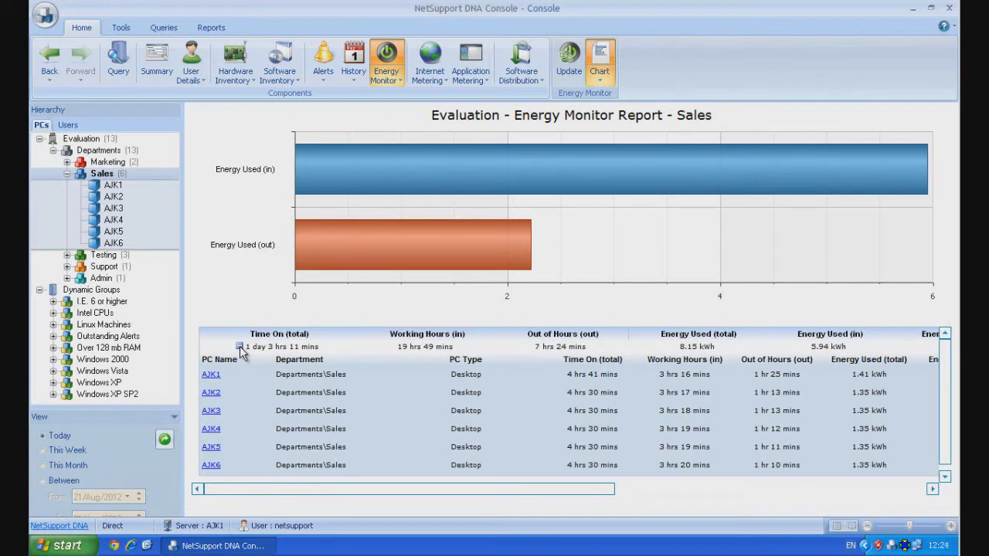
{"action": "left_click", "coordinate": [240, 349]}
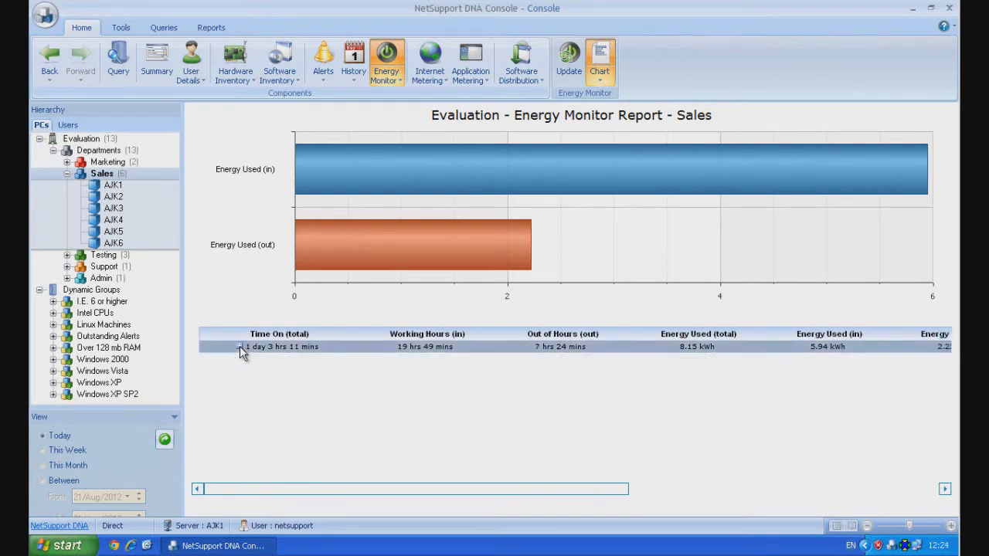
- Review the Sales department's Energy Monitor settings, including the data collection interval, and close them with the existing values
{"action": "mouse_move", "coordinate": [241, 352]}
{"action": "right_click", "coordinate": [129, 173]}
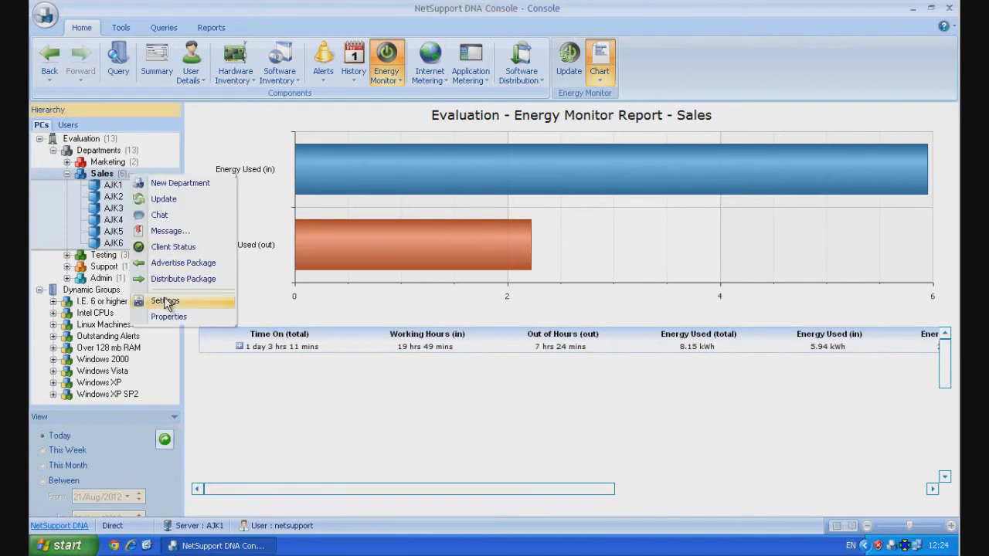
{"action": "left_click", "coordinate": [165, 301]}
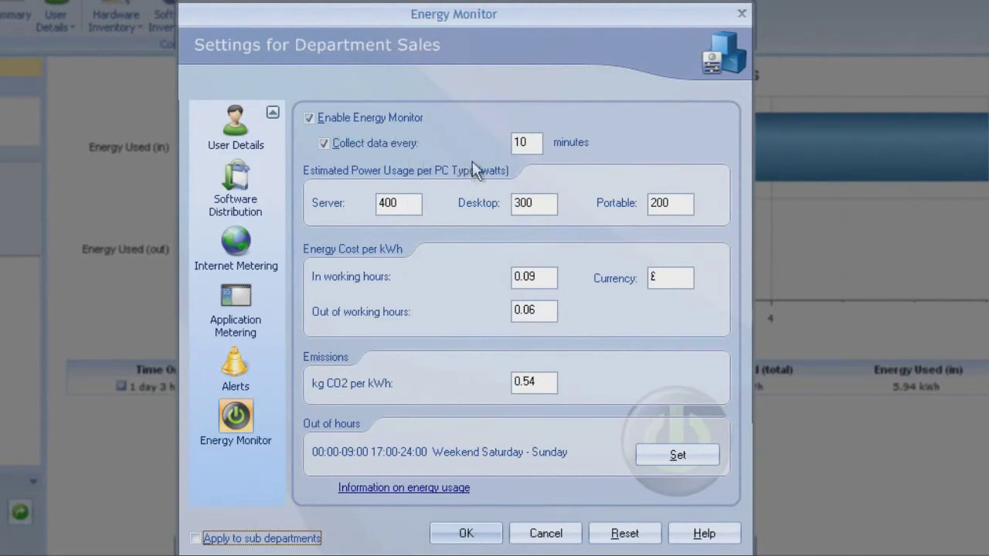
{"action": "left_click", "coordinate": [528, 146]}
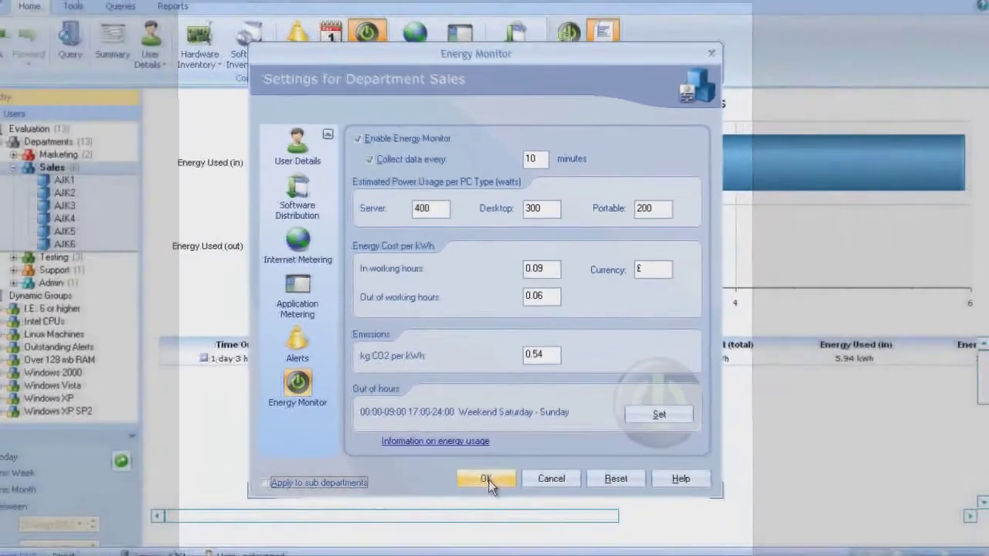
{"action": "left_click", "coordinate": [466, 533]}
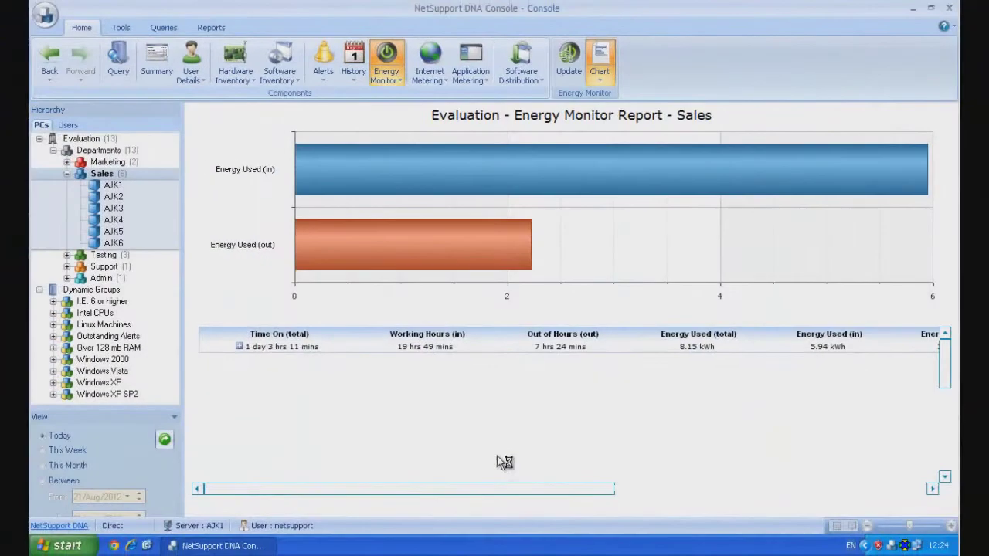
- Examine the Sales department's Web Metering report, expanding and collapsing the individual PC visits to edition.cnn.com
{"action": "left_click", "coordinate": [369, 347]}
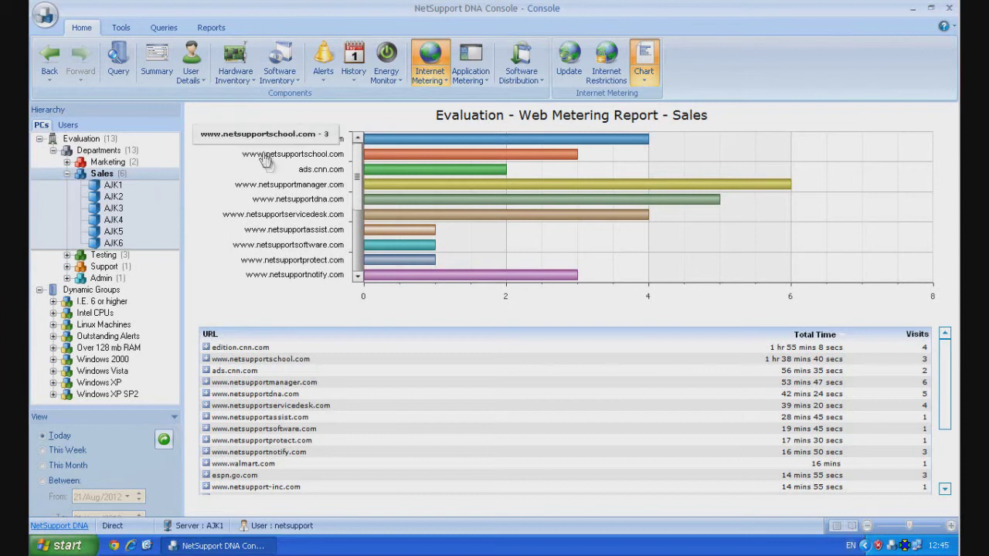
{"action": "mouse_move", "coordinate": [357, 190]}
{"action": "left_mouse_down"}
{"action": "mouse_move", "coordinate": [357, 269]}
{"action": "mouse_move", "coordinate": [356, 178]}
{"action": "left_mouse_up"}
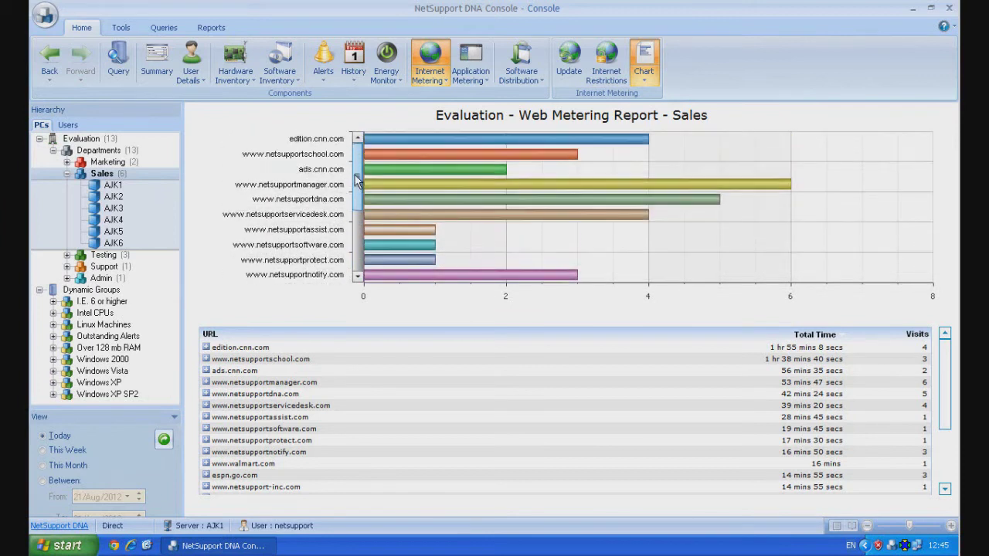
{"action": "left_click", "coordinate": [260, 347]}
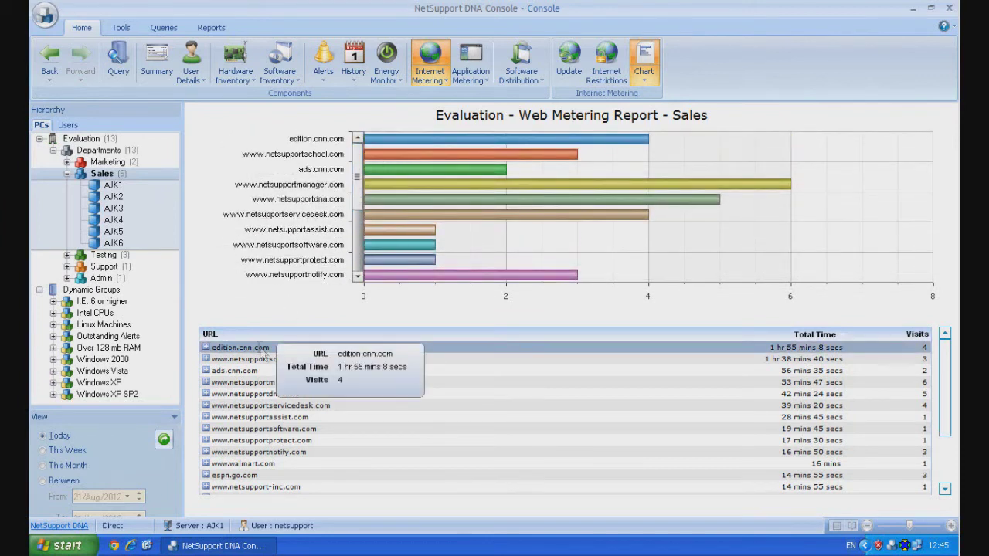
{"action": "left_click", "coordinate": [239, 359]}
{"action": "left_click", "coordinate": [248, 352]}
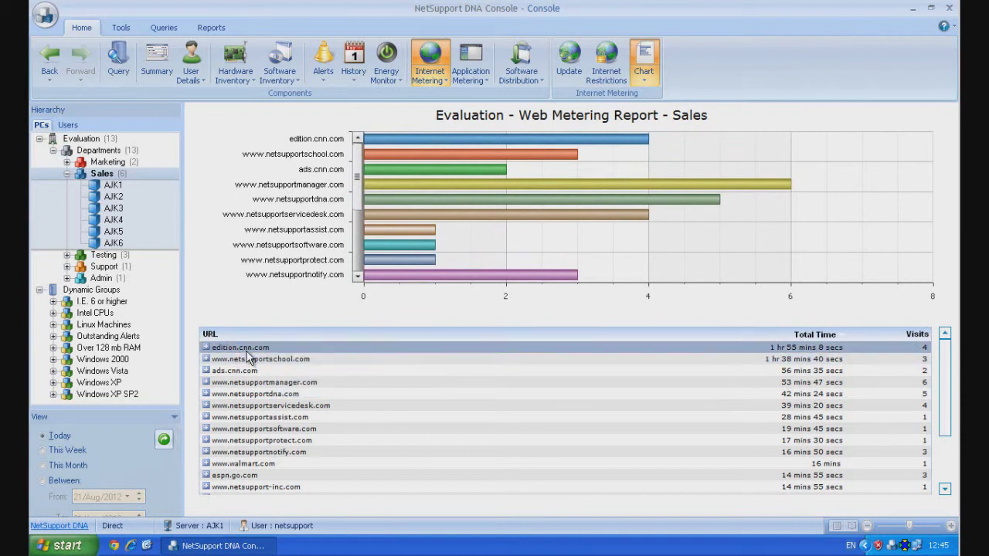
{"action": "mouse_move", "coordinate": [248, 354]}
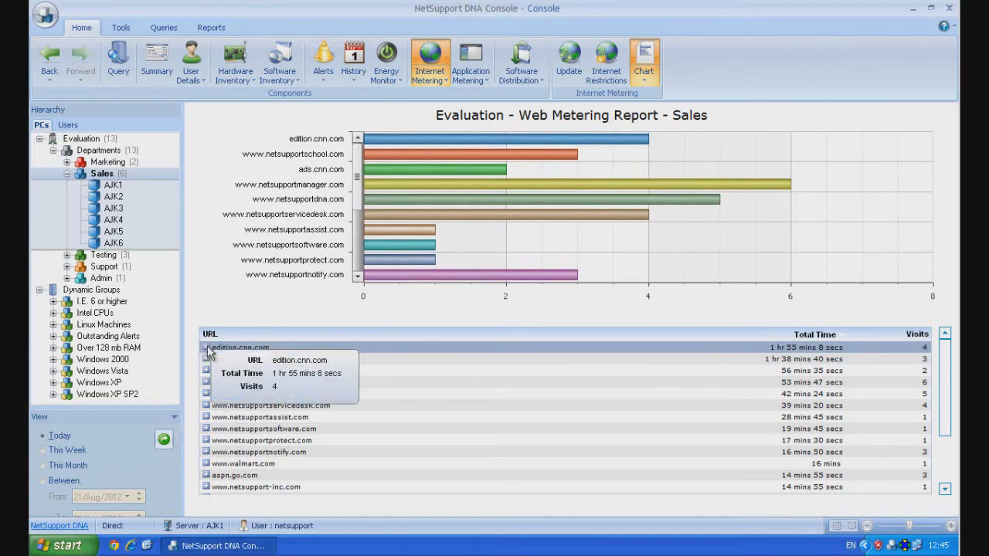
{"action": "left_click", "coordinate": [206, 348]}
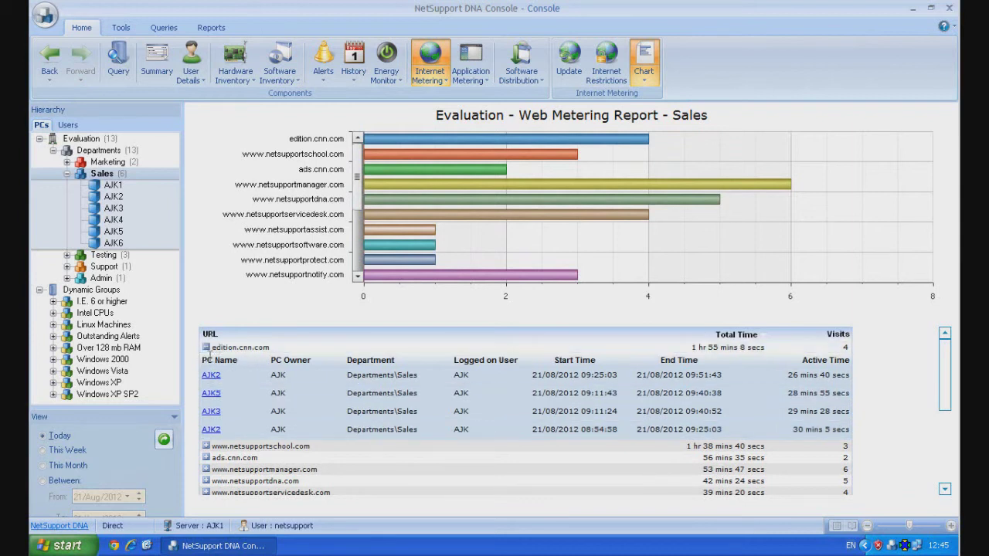
{"action": "left_click", "coordinate": [207, 349]}
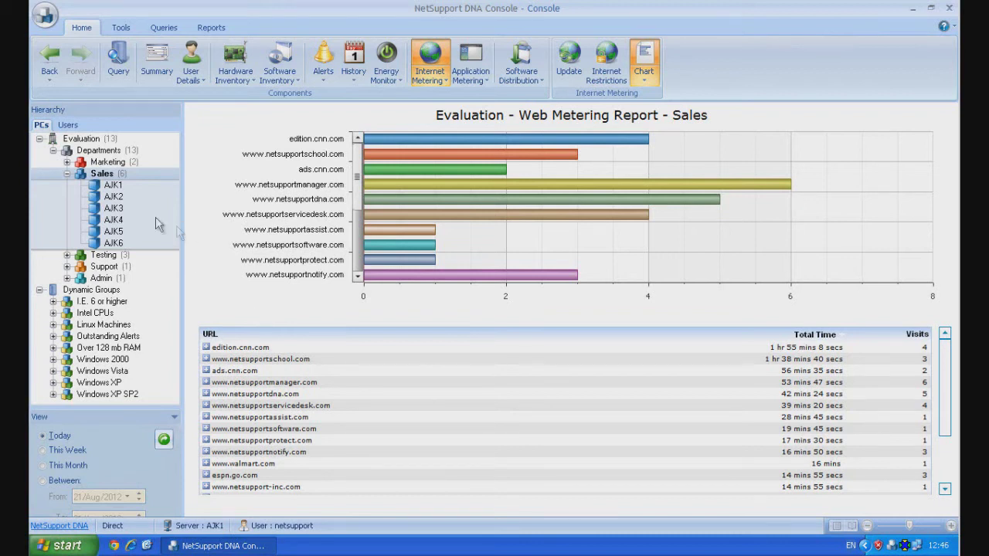
{"action": "left_click", "coordinate": [111, 187]}
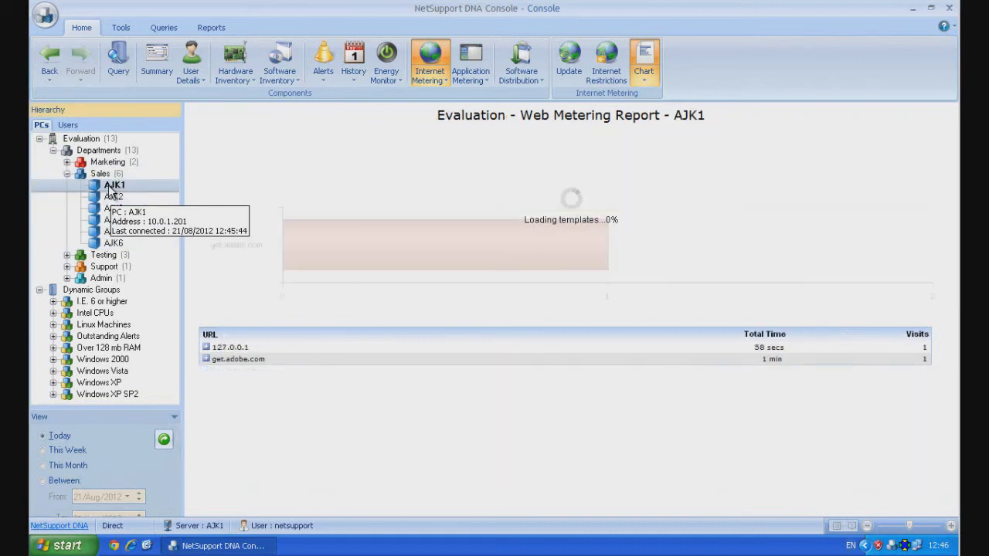
{"action": "left_click", "coordinate": [114, 198]}
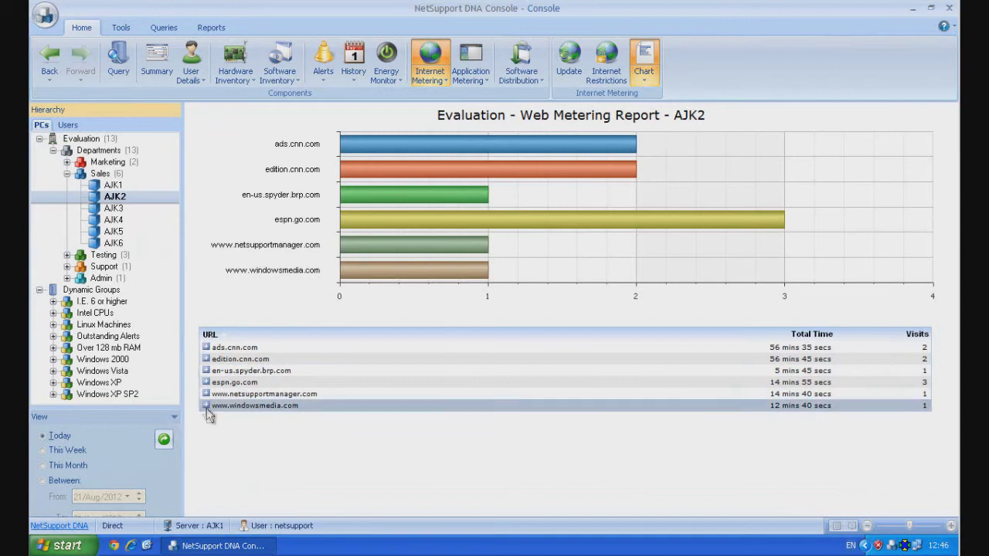
{"action": "left_click", "coordinate": [205, 392]}
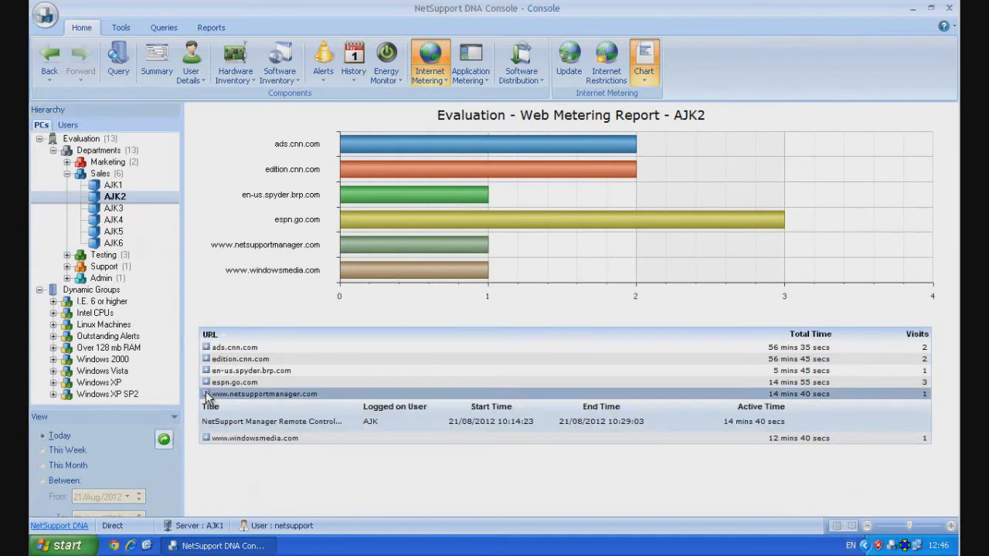
{"action": "mouse_move", "coordinate": [233, 426]}
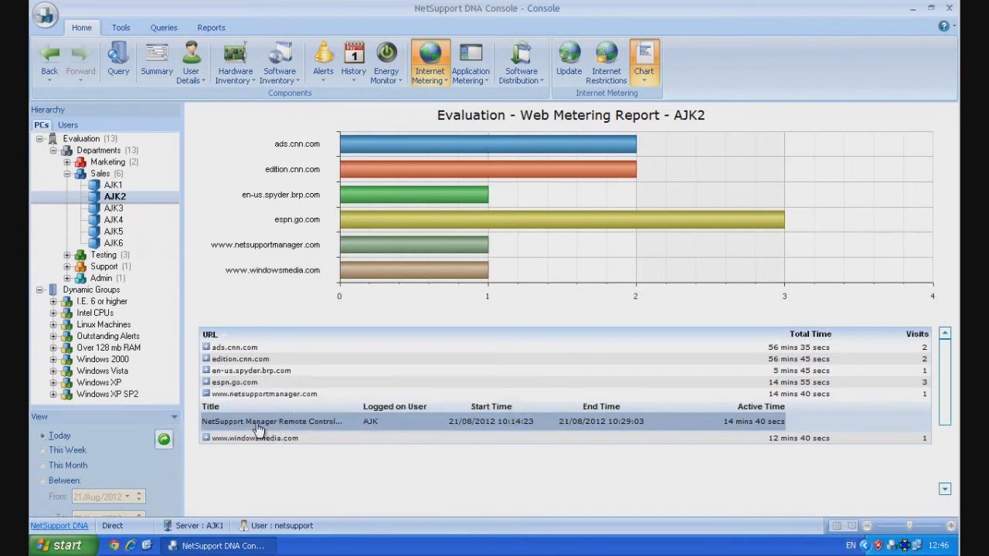
{"action": "left_click", "coordinate": [207, 394]}
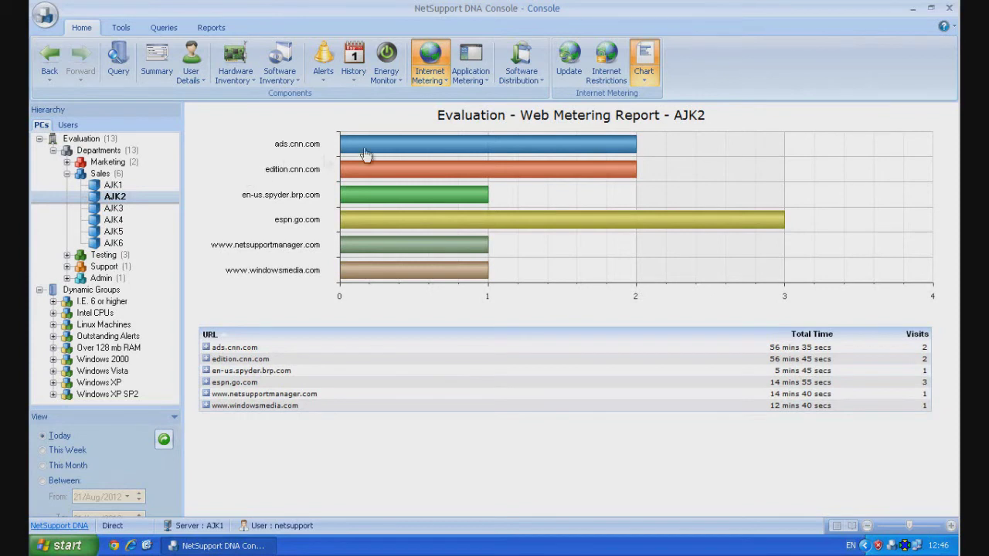
{"action": "left_click", "coordinate": [606, 73]}
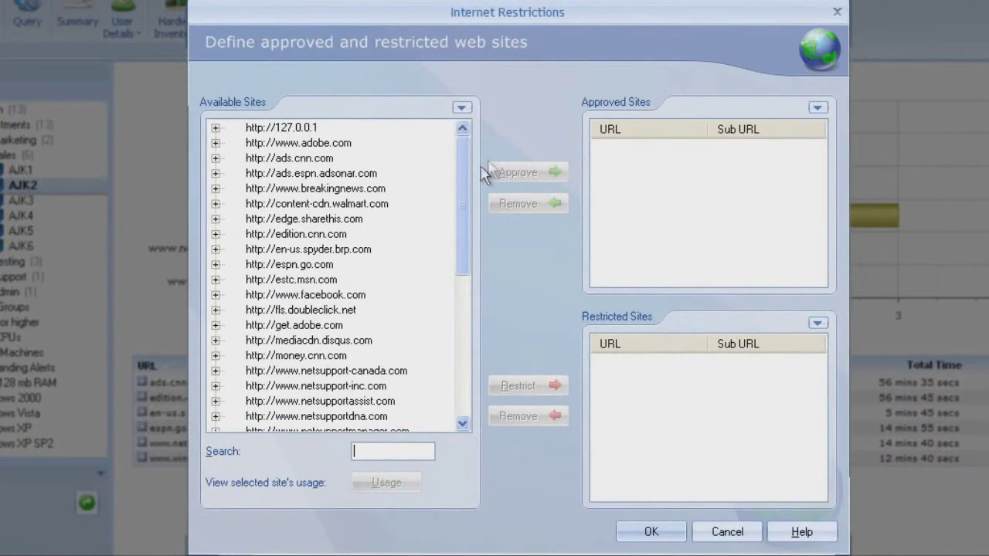
{"action": "mouse_move", "coordinate": [466, 165]}
{"action": "left_mouse_down"}
{"action": "mouse_move", "coordinate": [458, 343]}
{"action": "mouse_move", "coordinate": [462, 147]}
{"action": "left_mouse_up"}
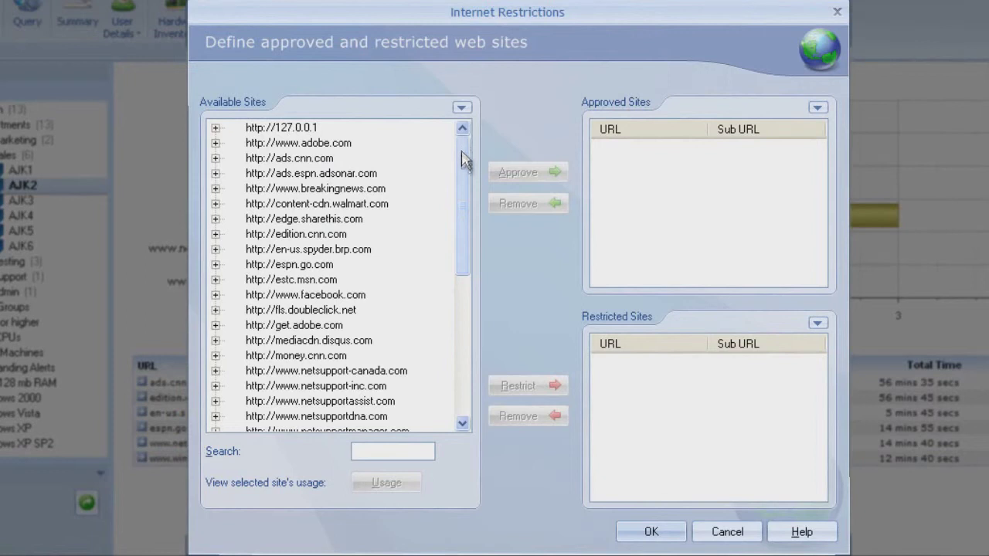
{"action": "left_click", "coordinate": [326, 266]}
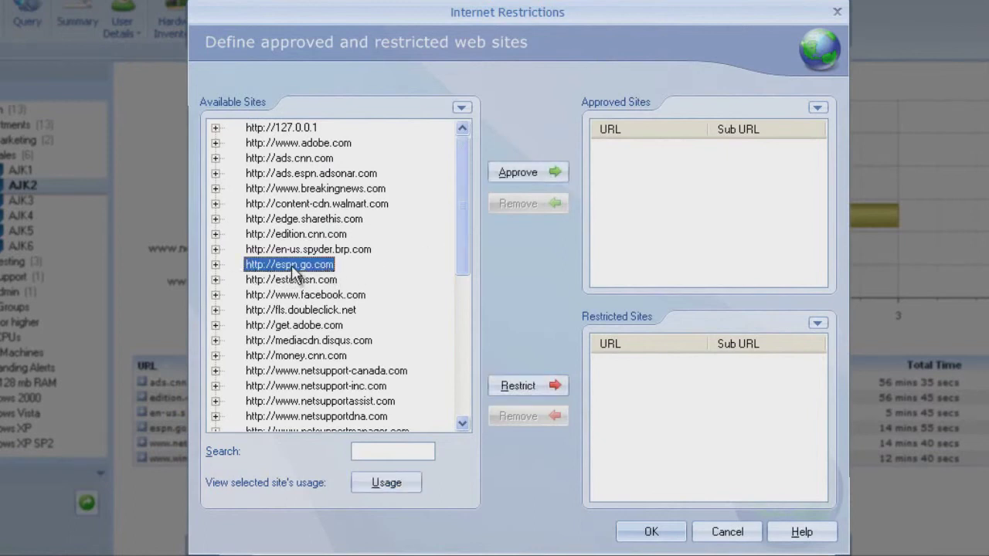
{"action": "left_click", "coordinate": [529, 175]}
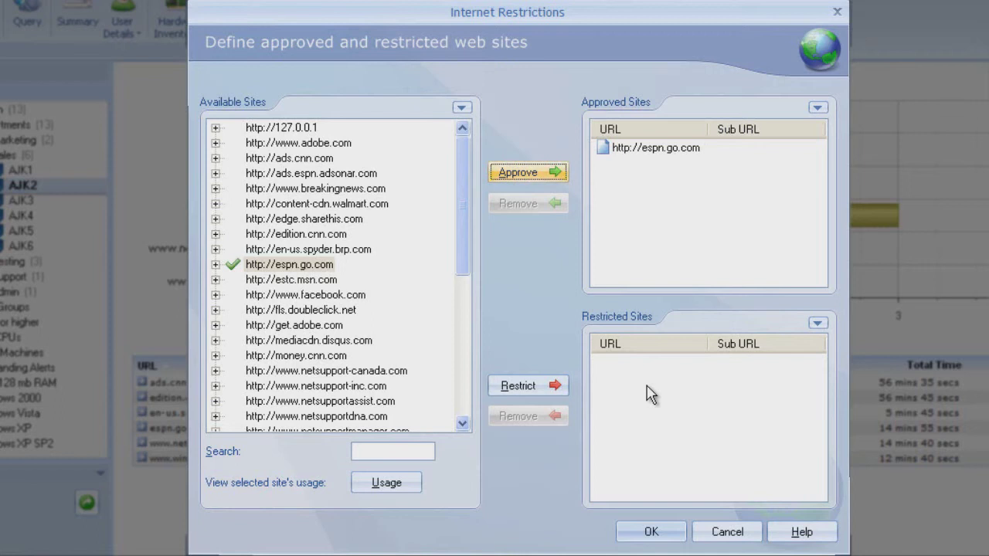
{"action": "left_click", "coordinate": [311, 297]}
{"action": "left_click", "coordinate": [513, 386]}
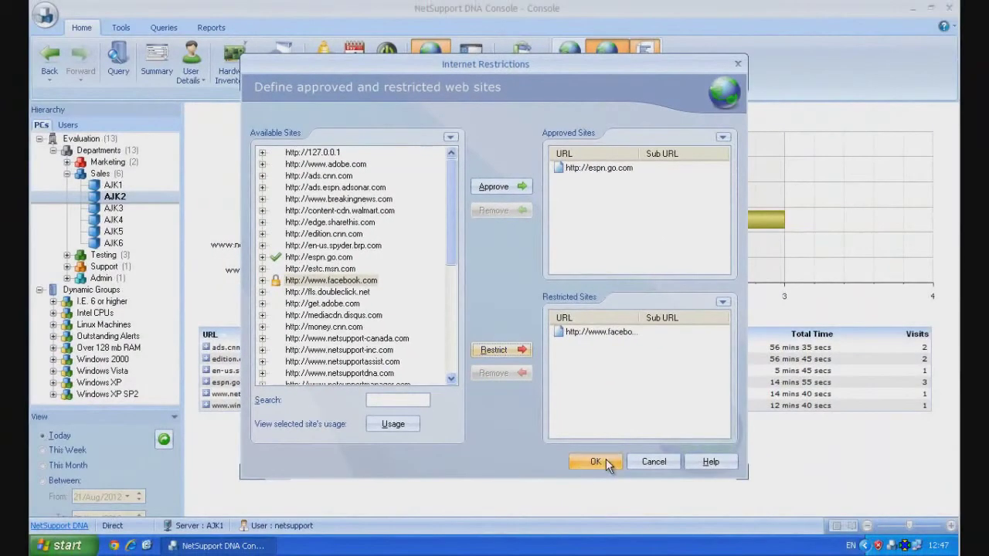
{"action": "left_click", "coordinate": [607, 461]}
{"action": "left_click", "coordinate": [619, 259]}
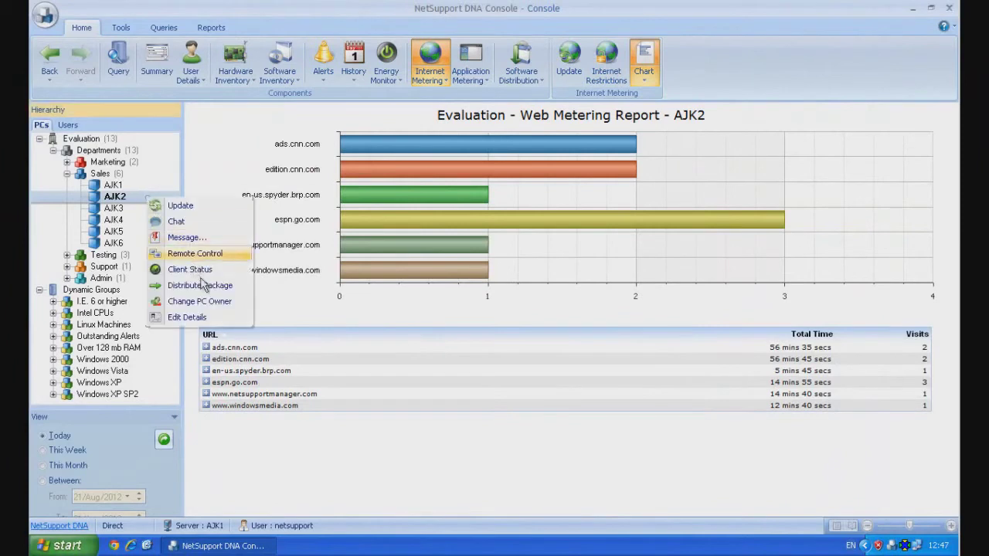
- Return to the Sales department's web metering report and open the department's settings
{"action": "left_click_drag", "start_coordinate": [115, 196], "coordinate": [110, 176]}
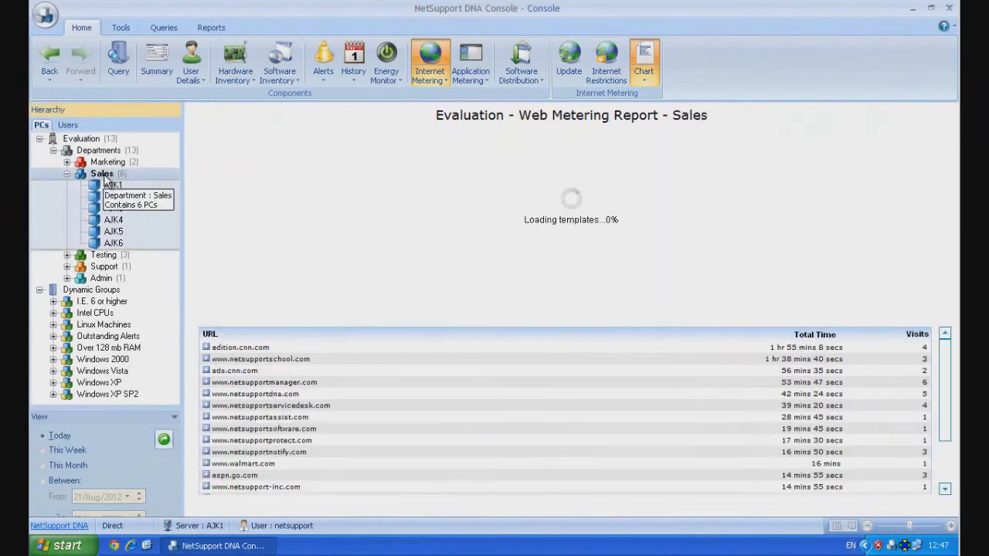
{"action": "right_click", "coordinate": [105, 176]}
{"action": "left_click", "coordinate": [141, 302]}
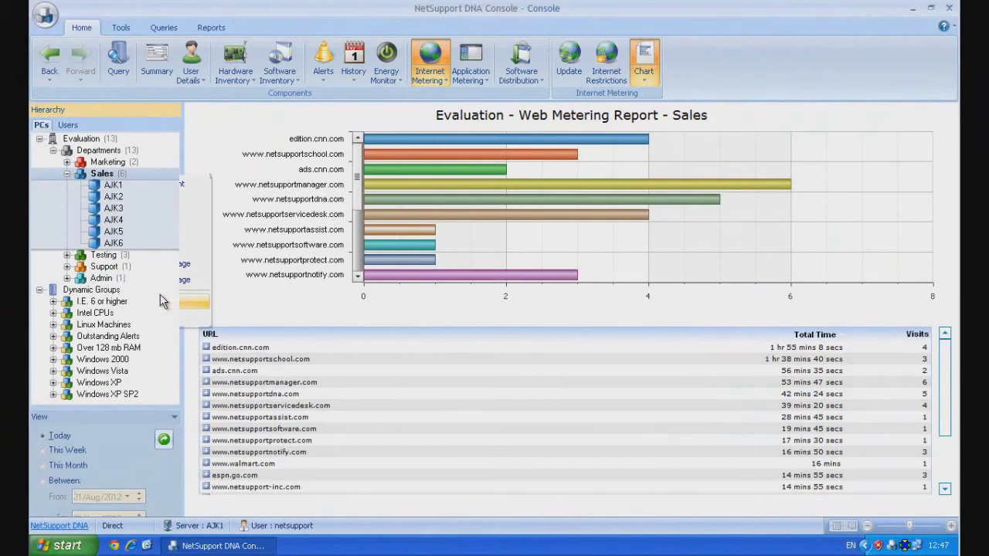
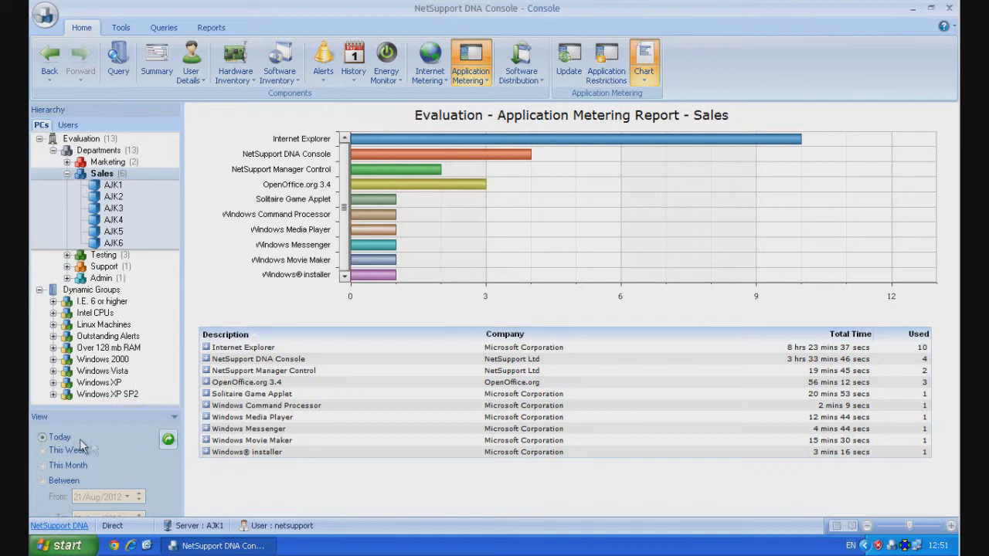
- Expand the NetSupport DNA Console entry in the Sales department's Application Metering report to examine its individual usage sessions
{"action": "left_click", "coordinate": [214, 361]}
{"action": "left_click", "coordinate": [210, 359]}
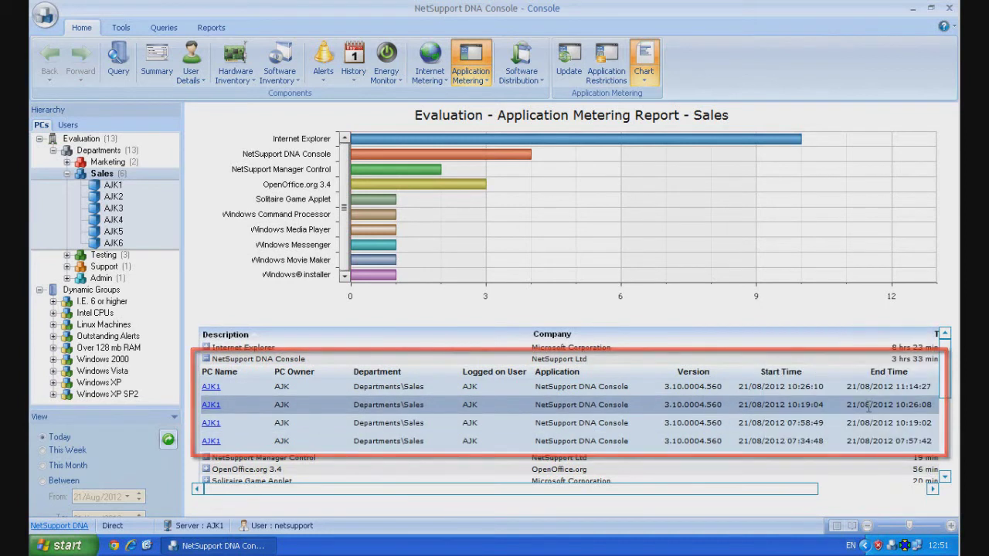
- Collapse the NetSupport DNA Console sessions in the Sales metering report, then examine and collapse the Internet Explorer sessions
{"action": "mouse_move", "coordinate": [839, 409]}
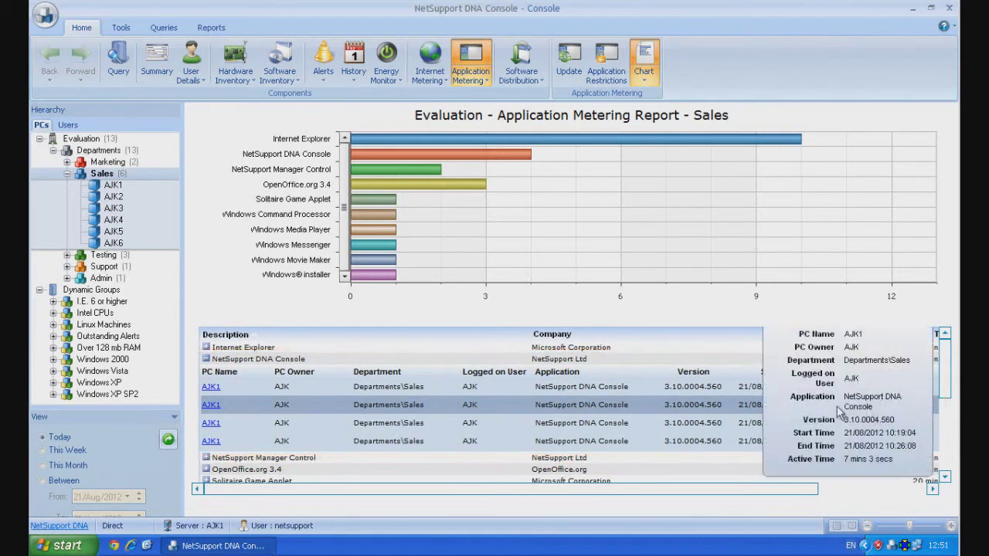
{"action": "left_click", "coordinate": [206, 359]}
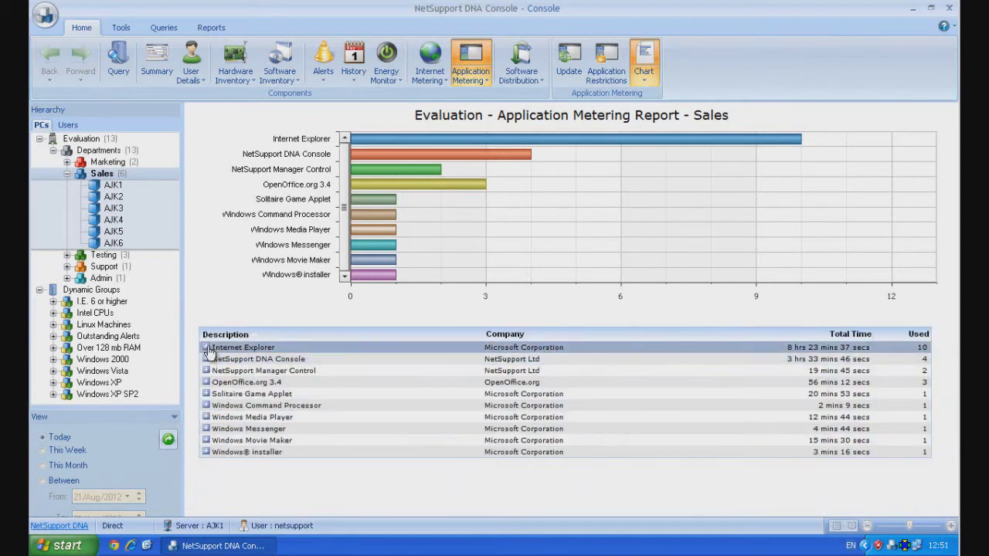
{"action": "left_click", "coordinate": [206, 348]}
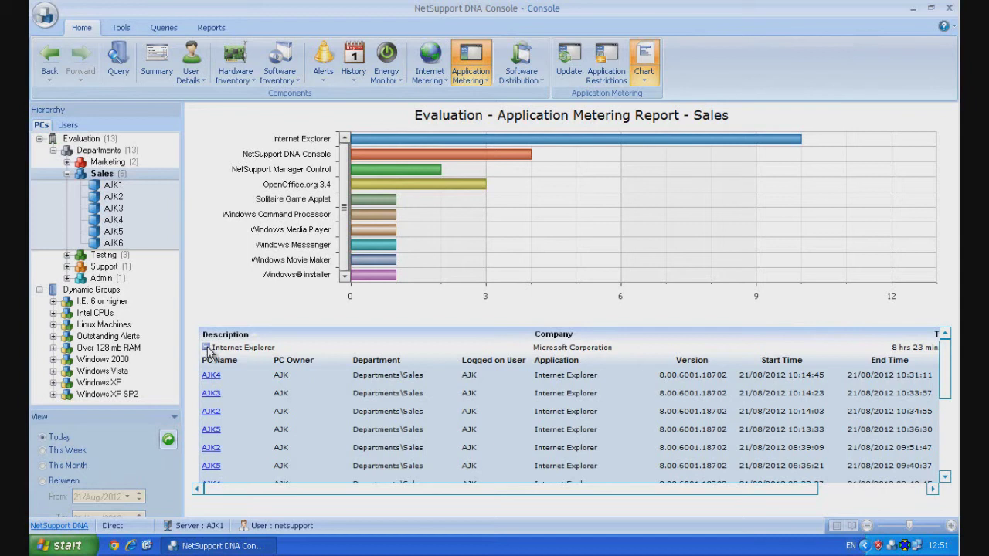
{"action": "left_click", "coordinate": [206, 348]}
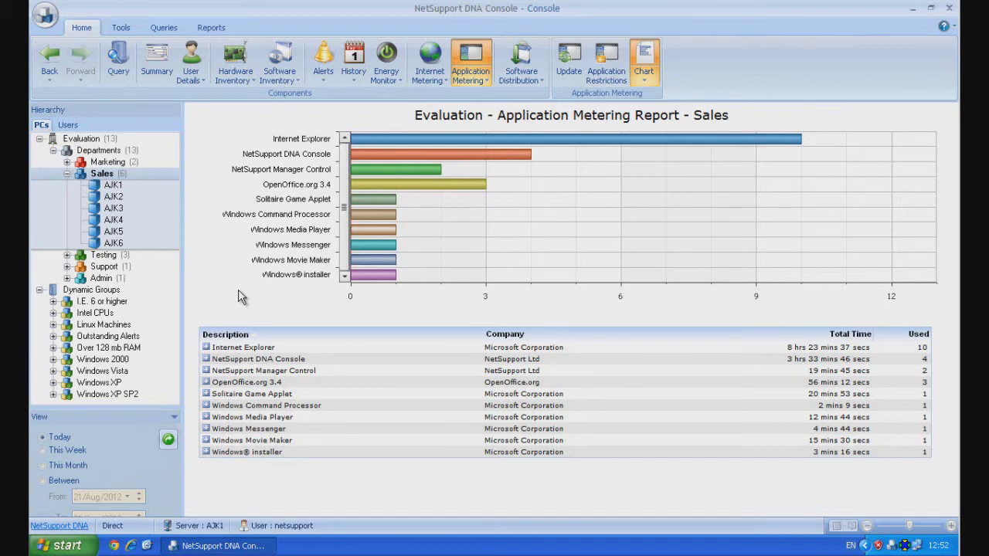
- Find and select NetSupport Manager Control in the Application Restrictions list to see its approved and restricted PCs
{"action": "left_click", "coordinate": [612, 69]}
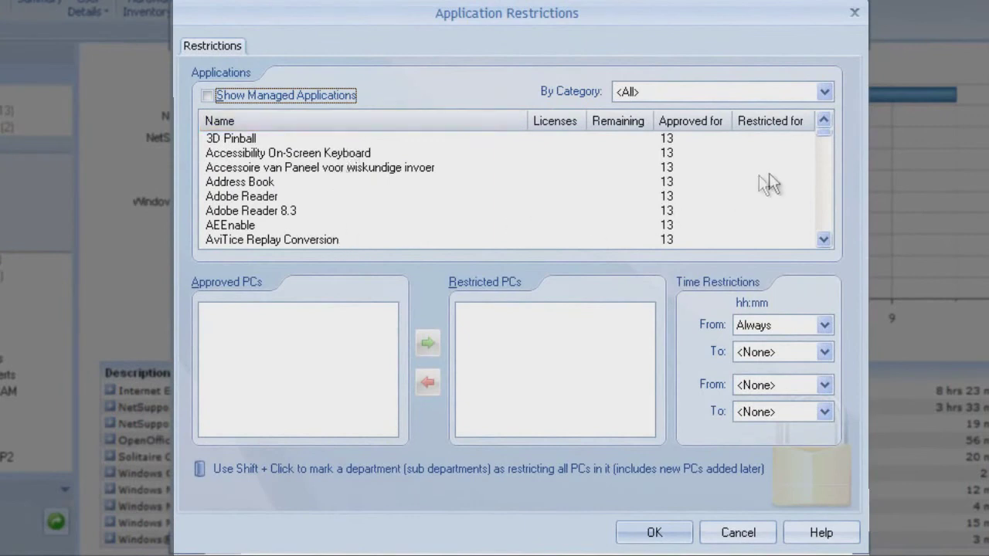
{"action": "left_click_drag", "start_coordinate": [822, 133], "coordinate": [822, 174]}
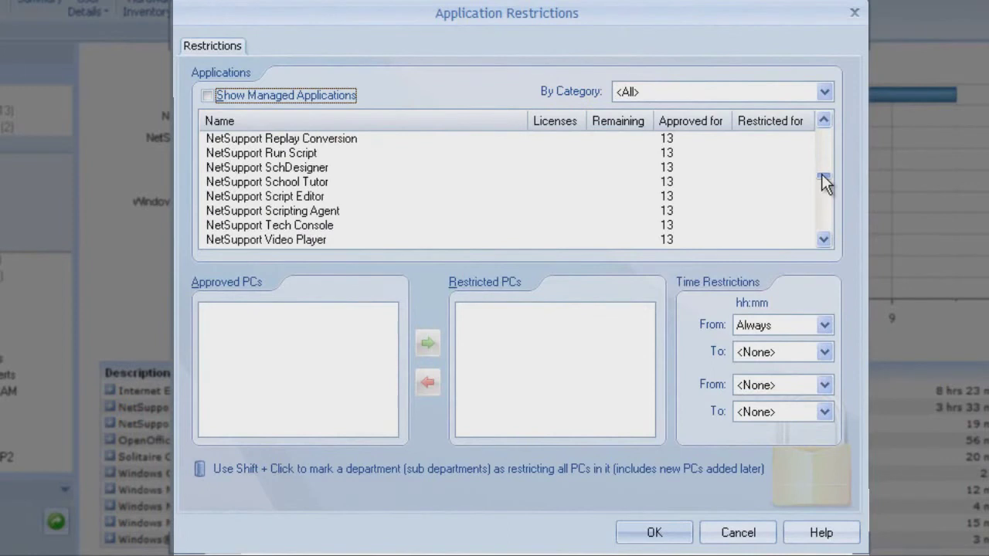
{"action": "left_click", "coordinate": [824, 119]}
{"action": "left_click", "coordinate": [824, 120]}
{"action": "left_click", "coordinate": [326, 153]}
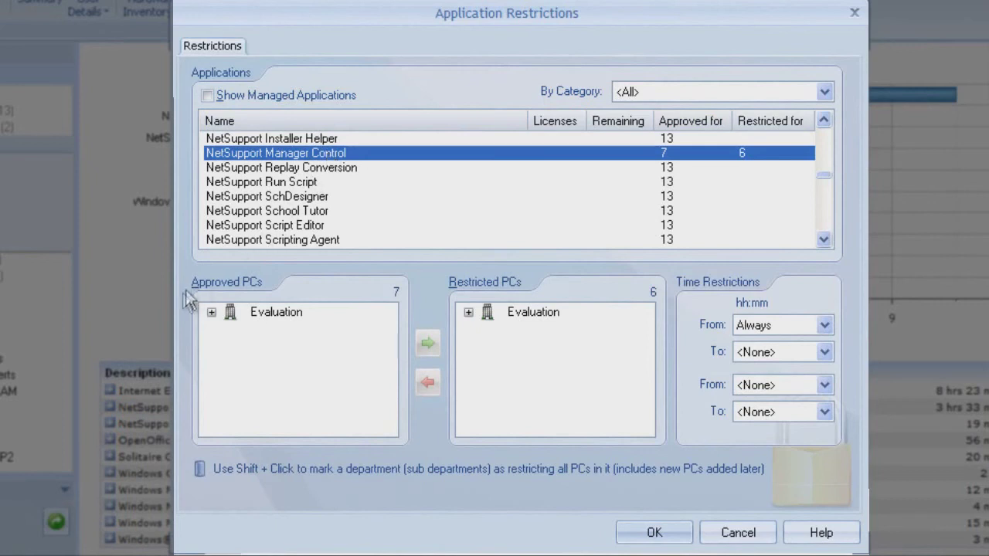
- Expand the approved departments and the restricted Sales department down to its PCs, and accept the Application Restrictions dialog
{"action": "left_click", "coordinate": [212, 313]}
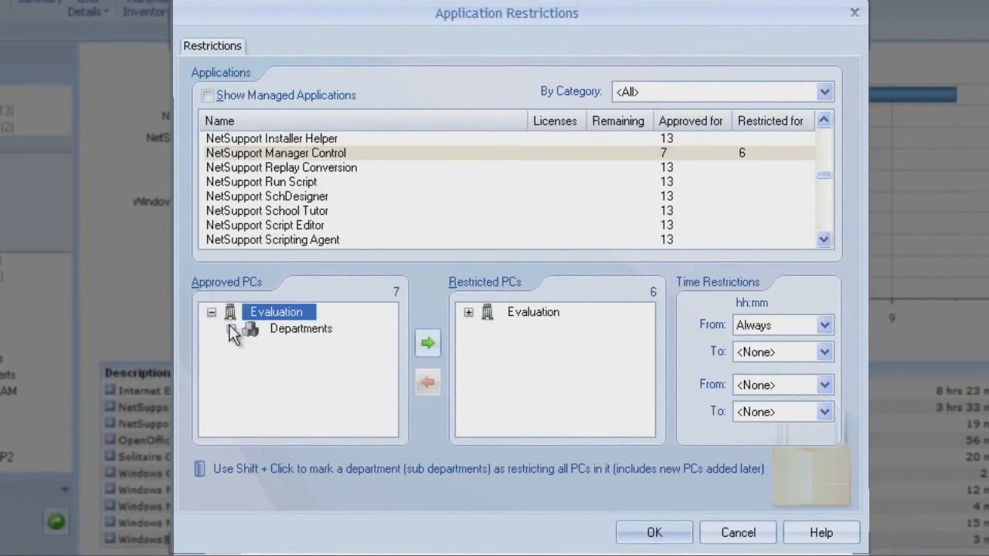
{"action": "left_click", "coordinate": [230, 329]}
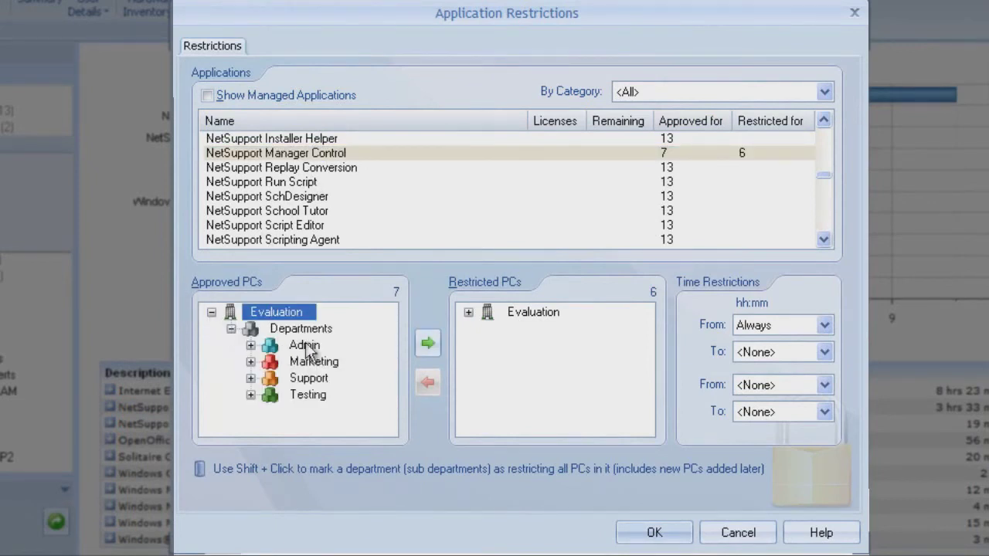
{"action": "left_click", "coordinate": [469, 312]}
{"action": "left_click", "coordinate": [488, 329]}
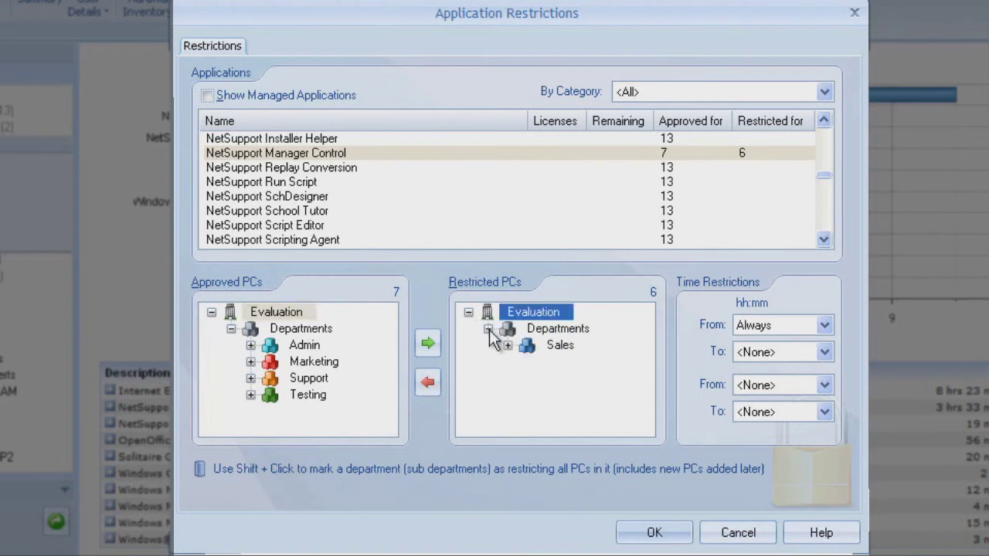
{"action": "left_click", "coordinate": [508, 346]}
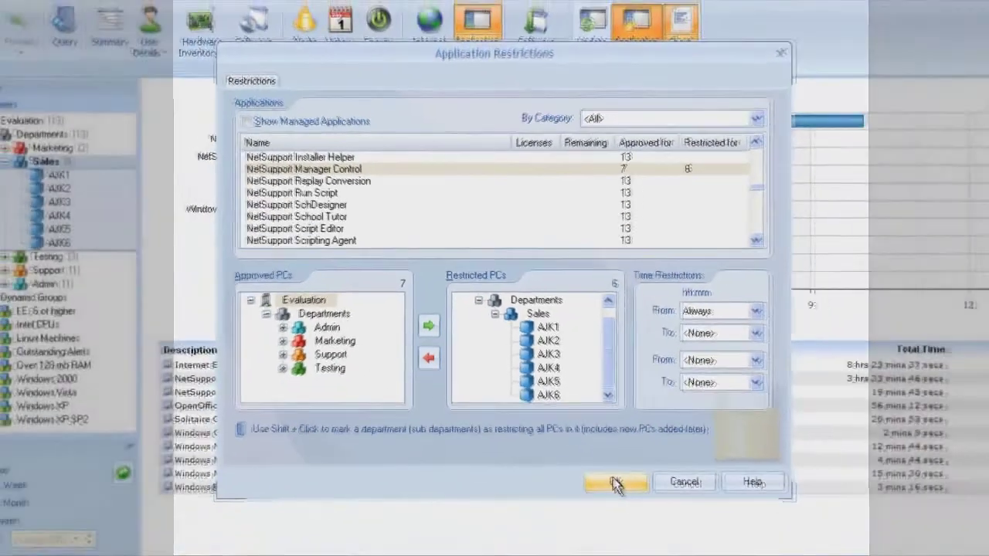
{"action": "left_click", "coordinate": [649, 532]}
{"action": "left_click", "coordinate": [618, 257]}
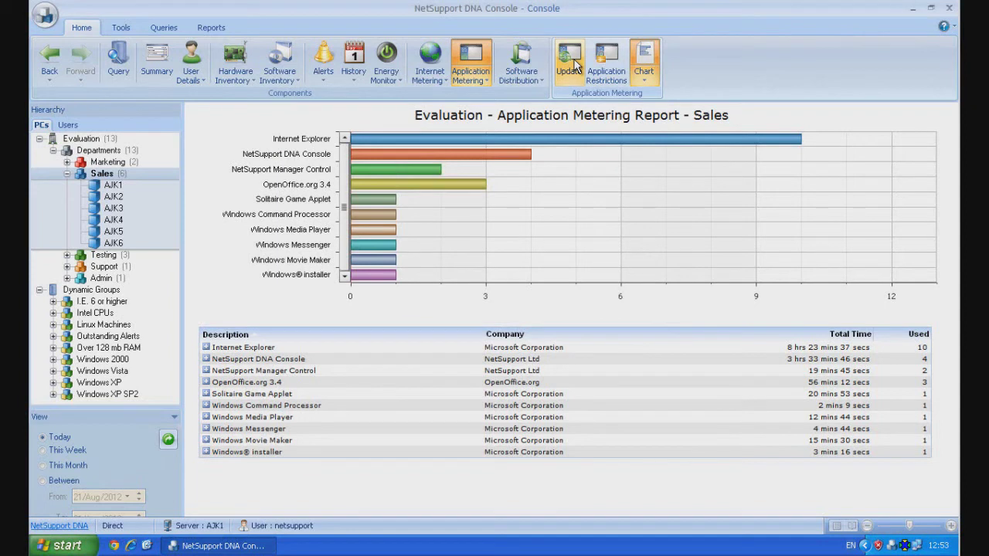
- View AJK1's Application Metering report, expanding the NetSupport DNA Console entry to examine its sessions and collapsing it again
{"action": "left_click", "coordinate": [114, 187]}
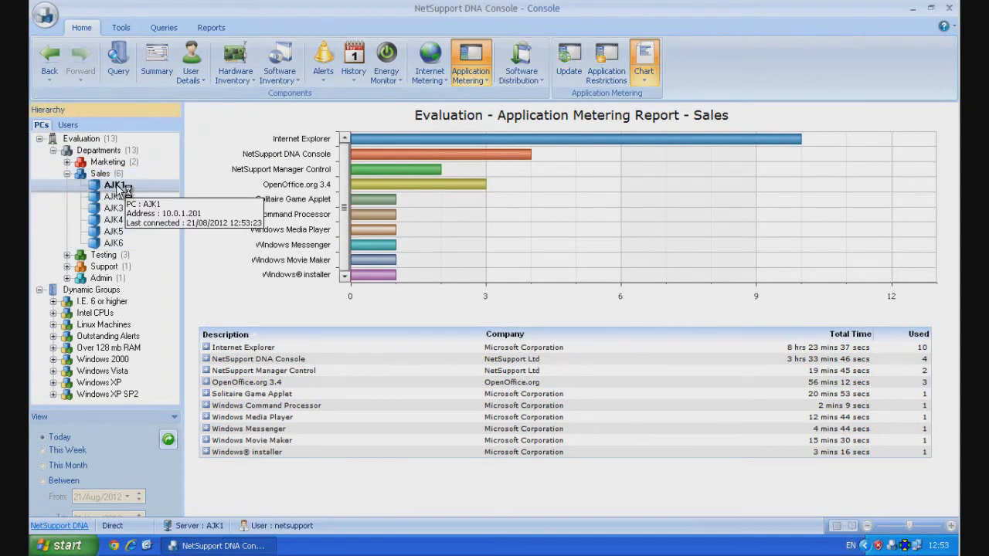
{"action": "left_click", "coordinate": [288, 370]}
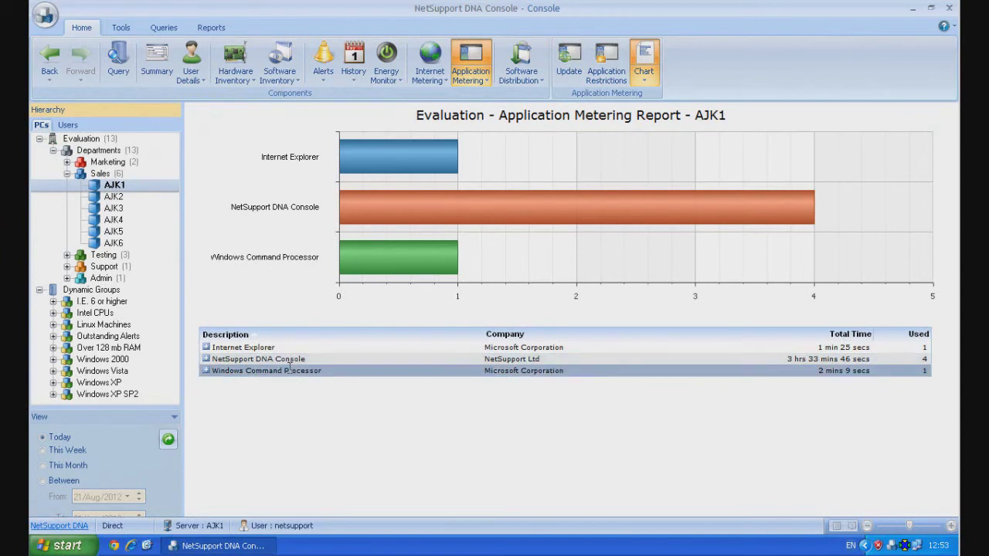
{"action": "left_click", "coordinate": [283, 348]}
{"action": "left_click", "coordinate": [263, 359]}
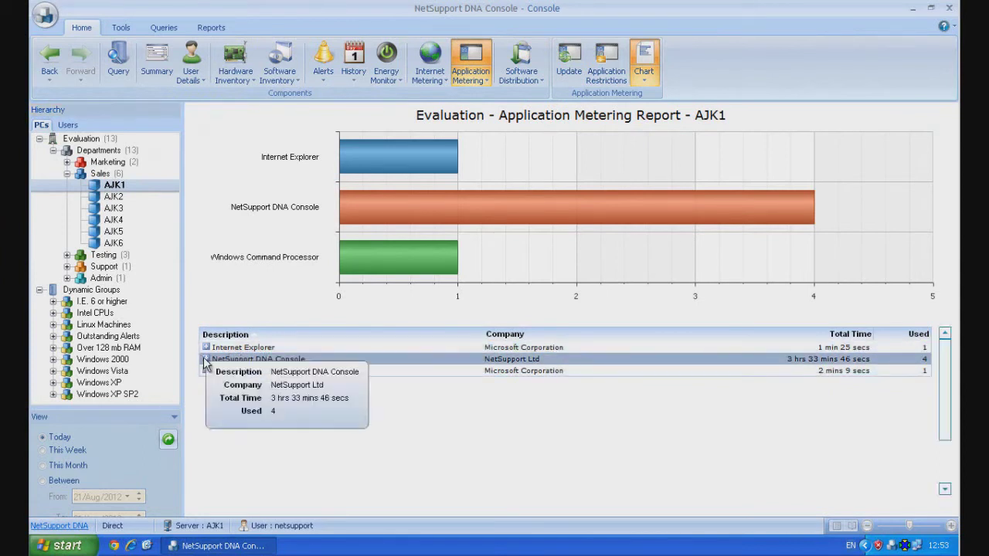
{"action": "left_click", "coordinate": [206, 360]}
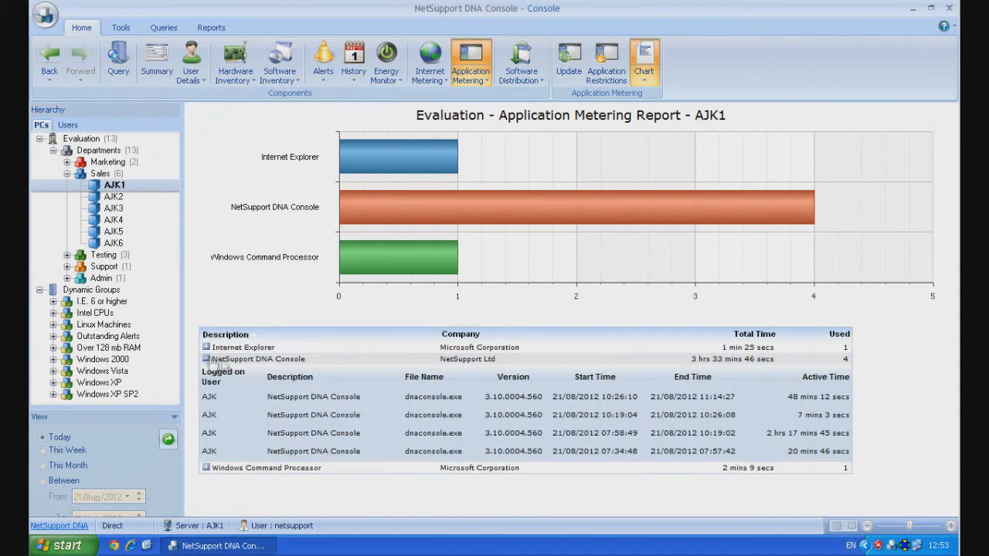
{"action": "left_click", "coordinate": [312, 451]}
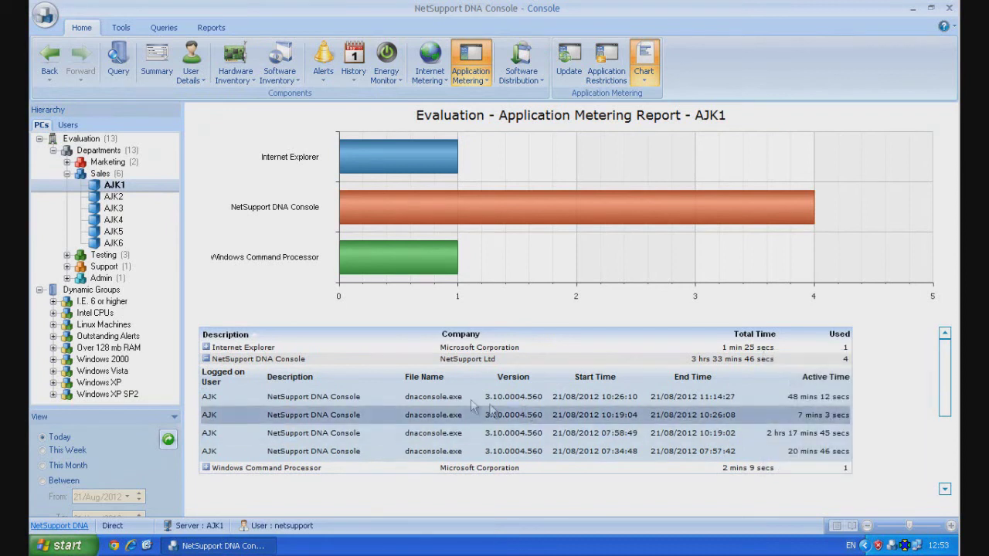
{"action": "left_click", "coordinate": [207, 359]}
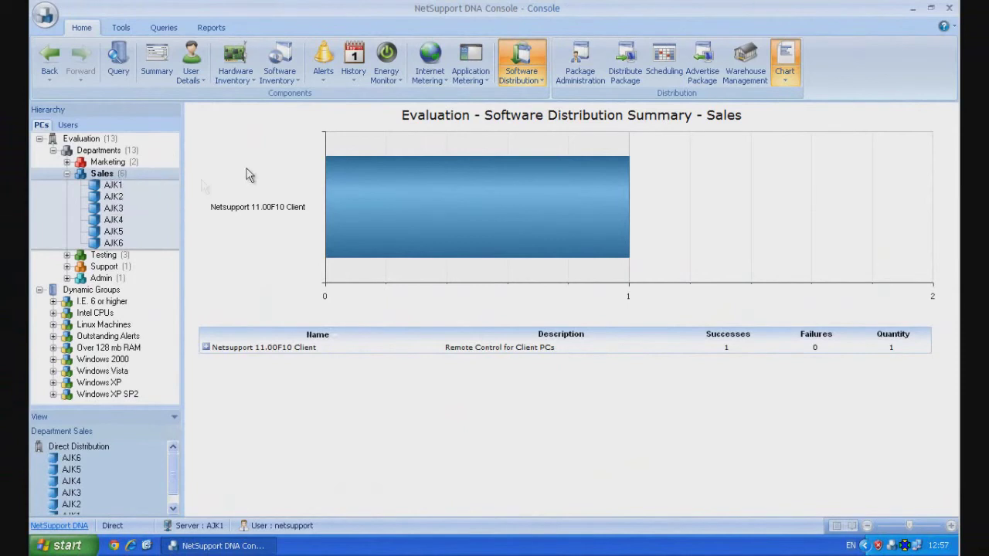
- Examine the Netsupport 11.00F10 Client entry in the Sales department's Software Distribution Summary
{"action": "left_click", "coordinate": [271, 349]}
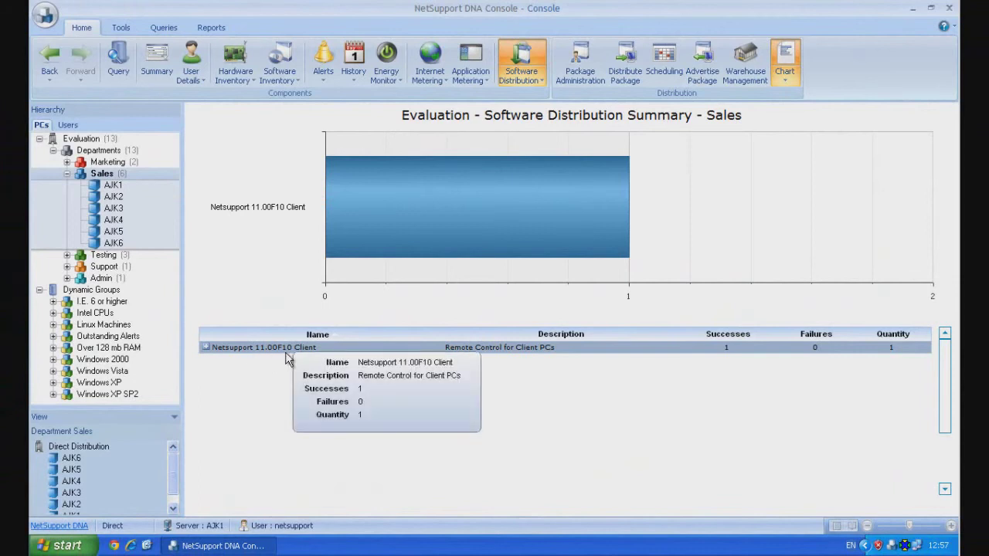
{"action": "left_click", "coordinate": [296, 370]}
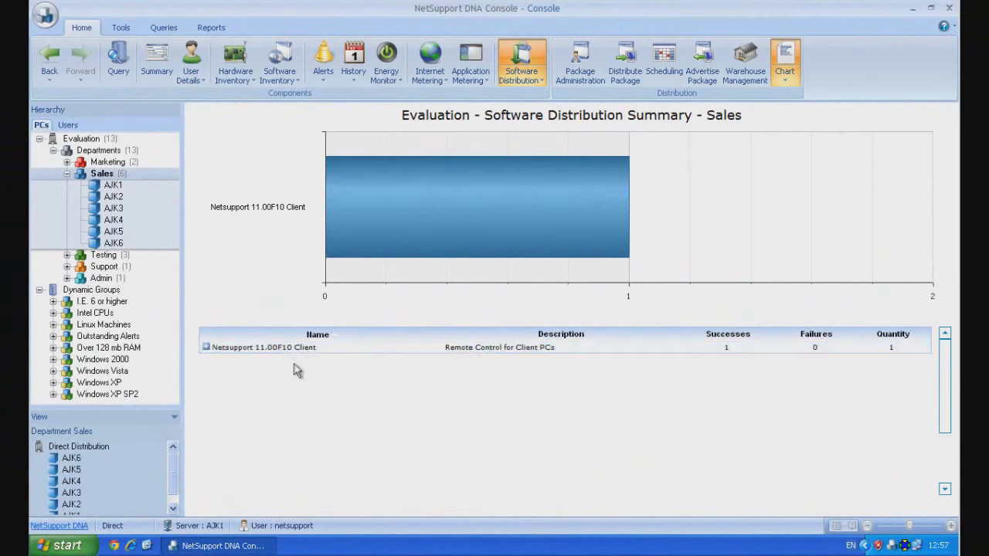
{"action": "left_click", "coordinate": [732, 351]}
{"action": "left_click", "coordinate": [701, 390]}
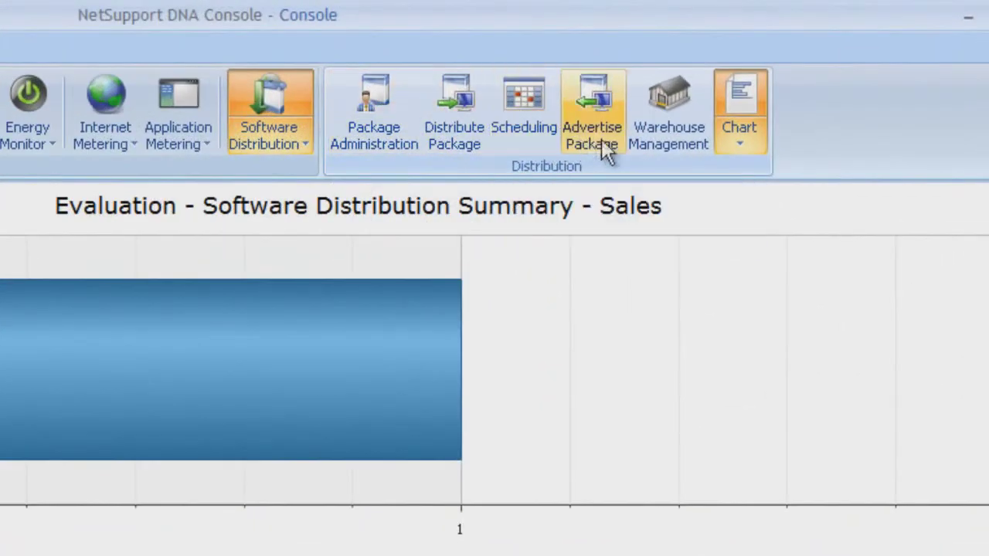
- Review the packages in Package Administration and look at the blank new-package form, closing both without creating anything
{"action": "left_click", "coordinate": [360, 127]}
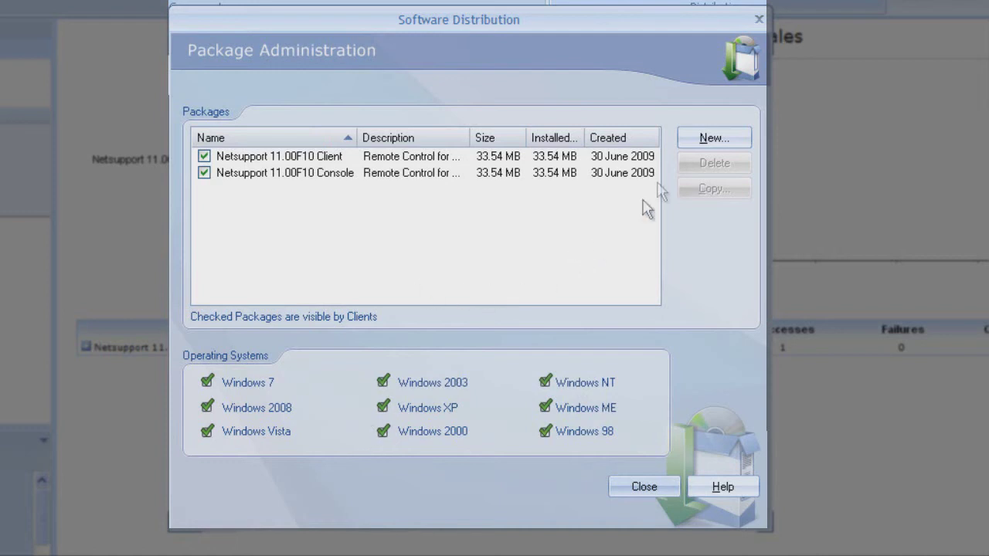
{"action": "left_click", "coordinate": [706, 143]}
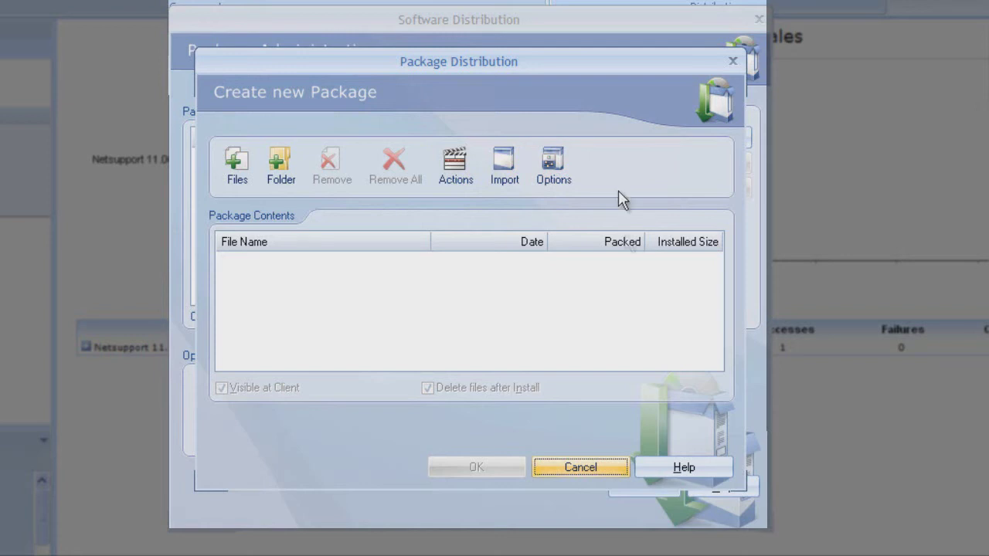
{"action": "left_click", "coordinate": [601, 468]}
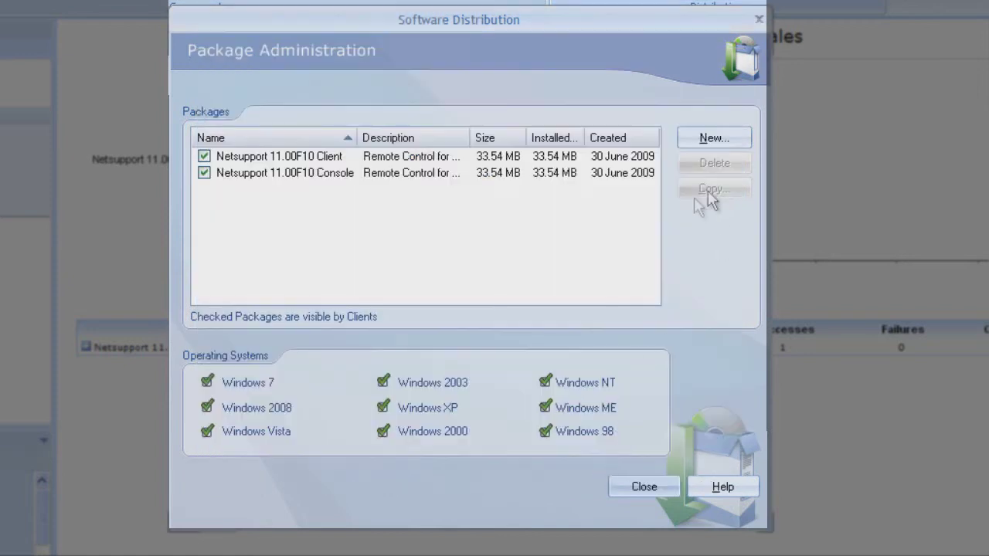
{"action": "left_click", "coordinate": [656, 487]}
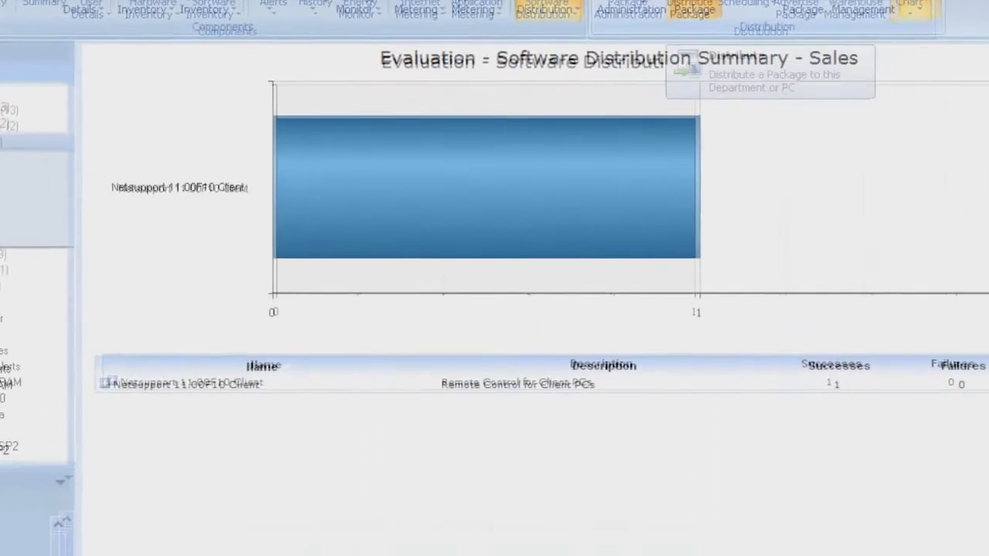
- Select Netsupport 11.00F10 Console for distribution to Sales, check the status of the department's PCs, and cancel the distribution
{"action": "left_click", "coordinate": [625, 61]}
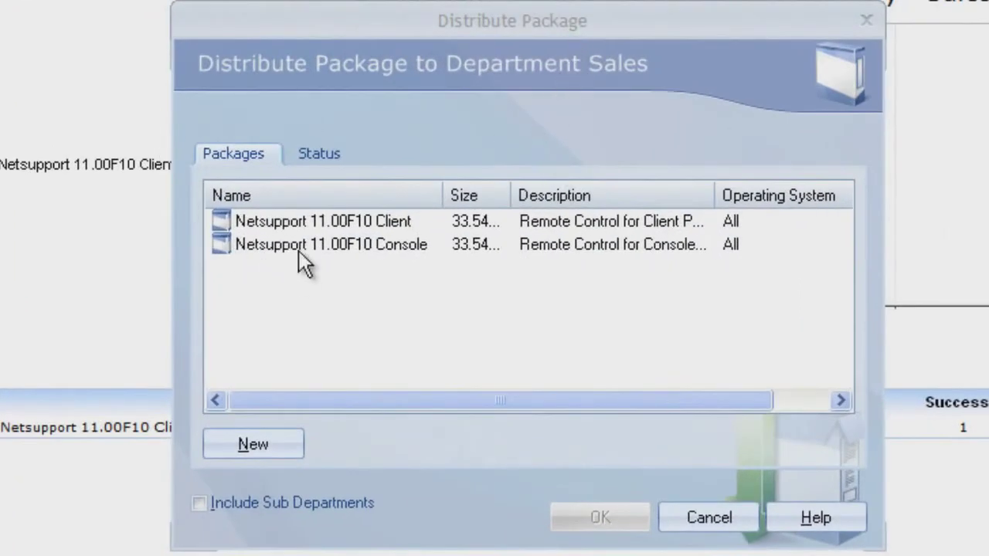
{"action": "left_click", "coordinate": [300, 246]}
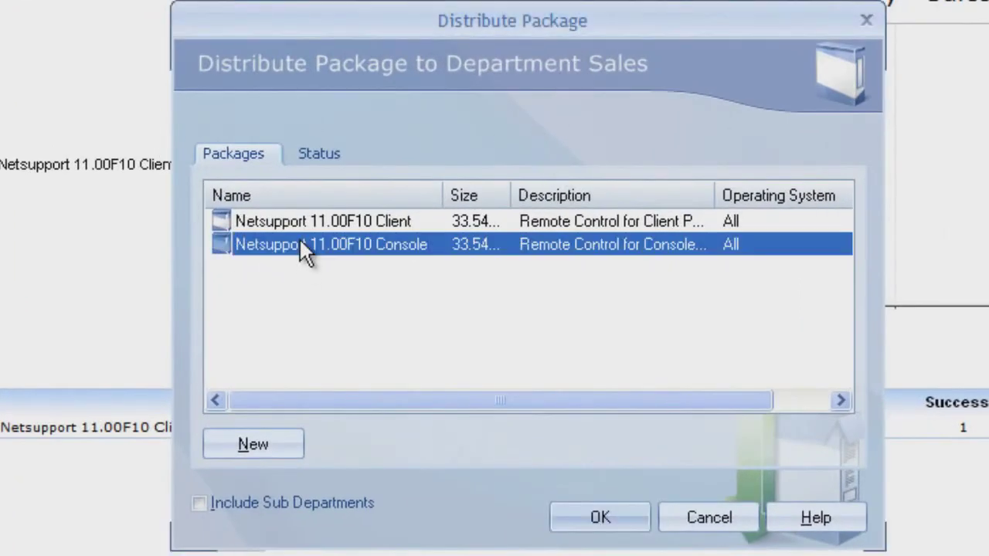
{"action": "left_click", "coordinate": [312, 154]}
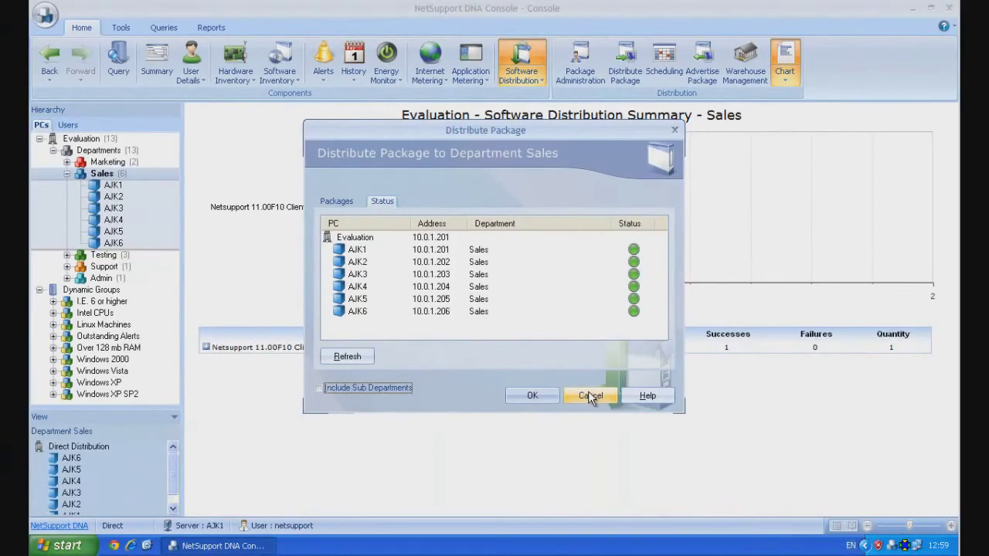
{"action": "left_click", "coordinate": [617, 423]}
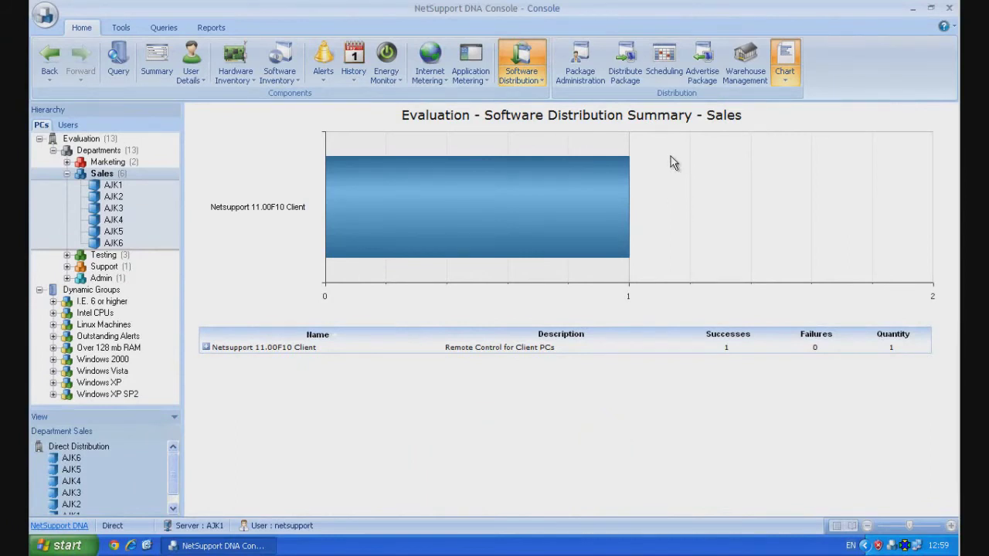
- Start a new package distribution schedule for Netsupport 11.00F10 Console and add the Sales department to its clients
{"action": "left_click", "coordinate": [665, 63]}
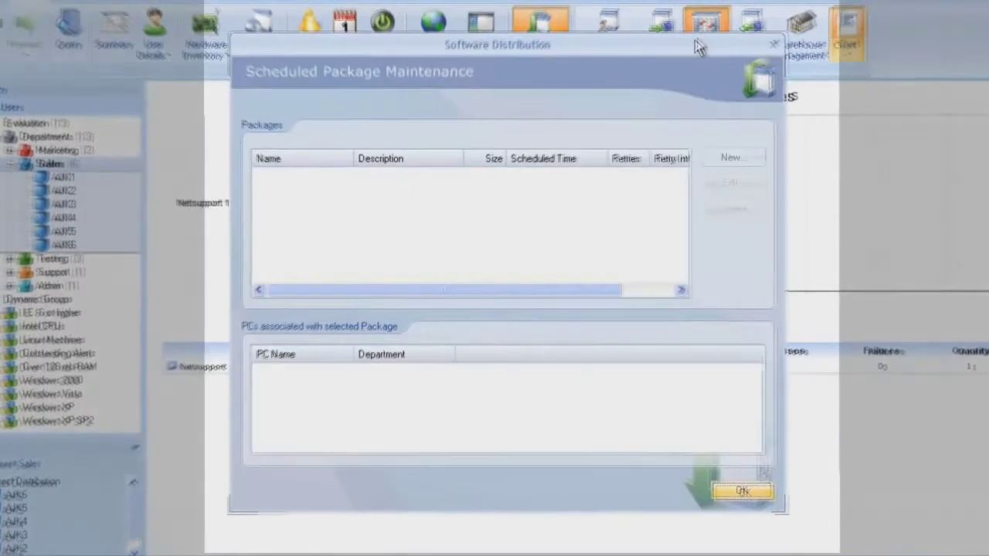
{"action": "left_click", "coordinate": [739, 159]}
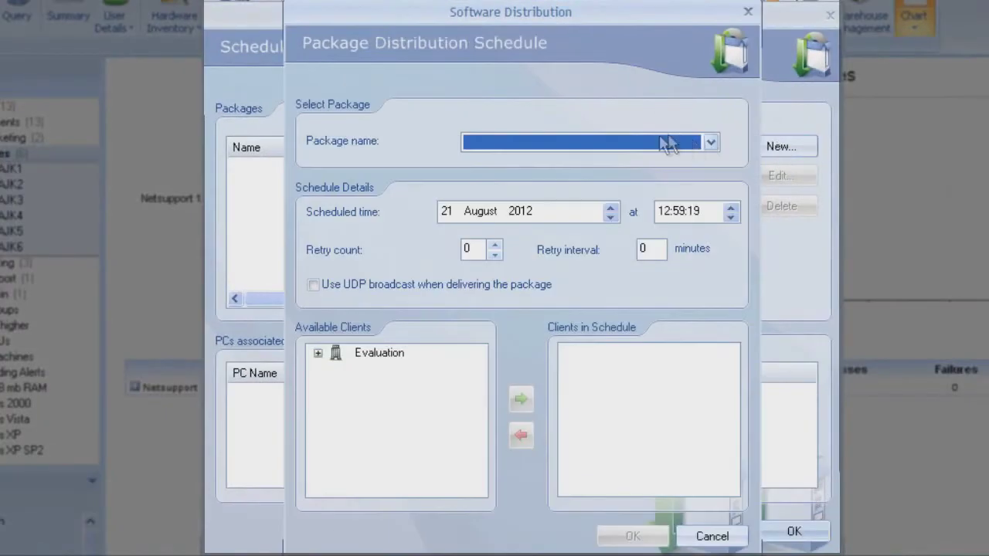
{"action": "left_click", "coordinate": [710, 142]}
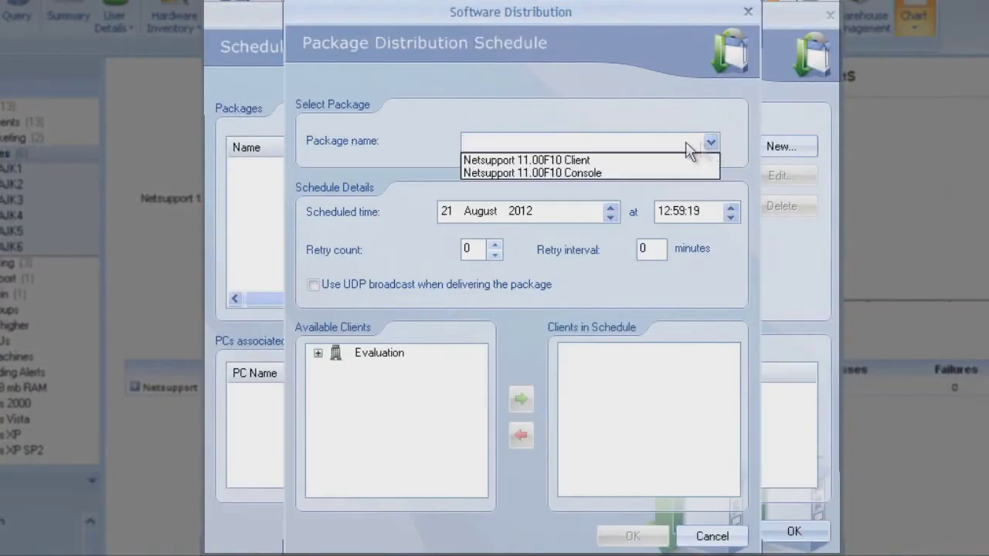
{"action": "left_click", "coordinate": [625, 172]}
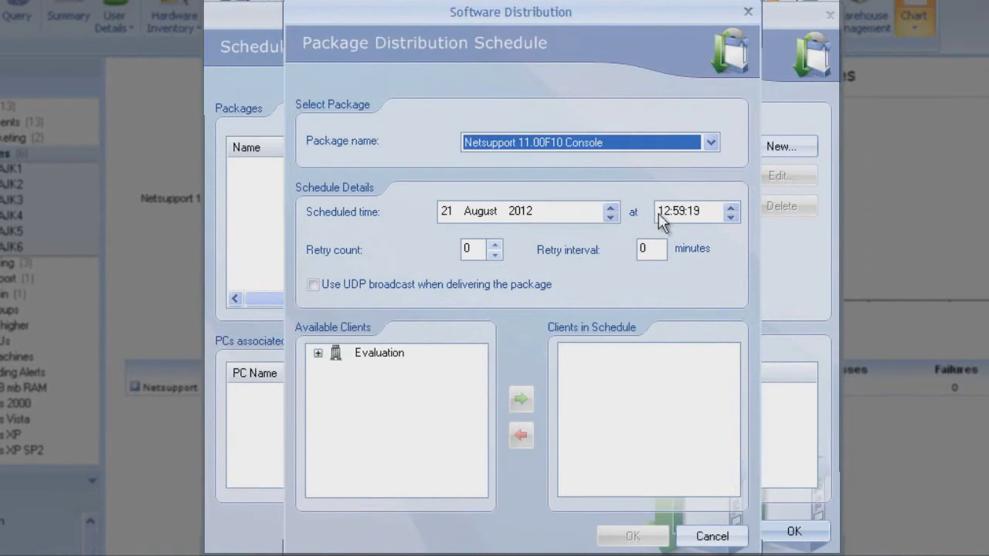
{"action": "left_click", "coordinate": [318, 353]}
{"action": "left_click", "coordinate": [336, 369]}
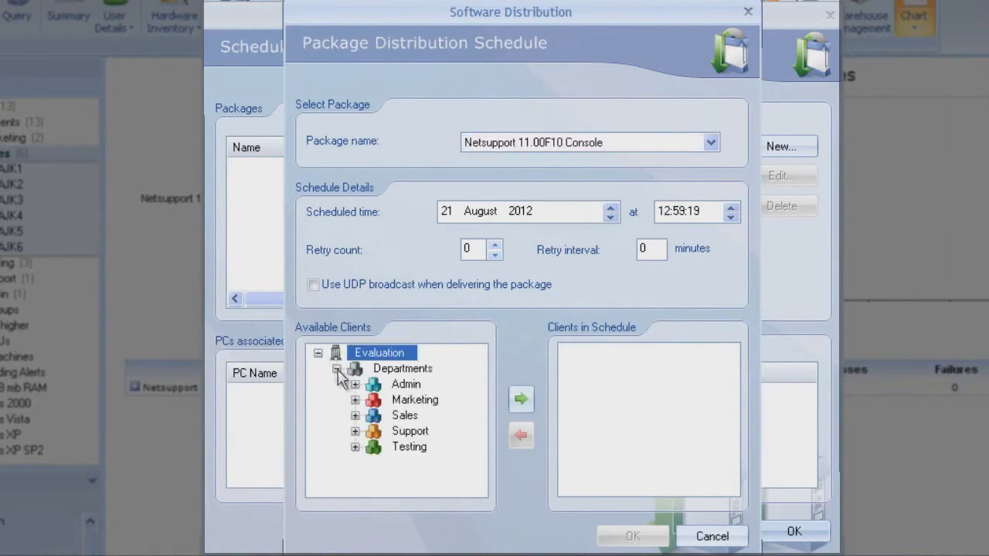
{"action": "left_click", "coordinate": [379, 418]}
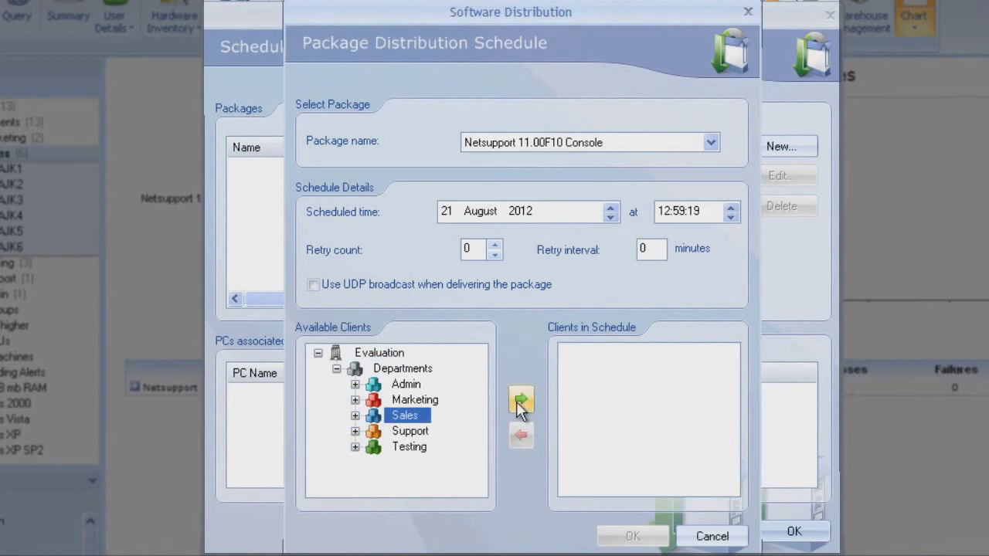
{"action": "left_click", "coordinate": [517, 400]}
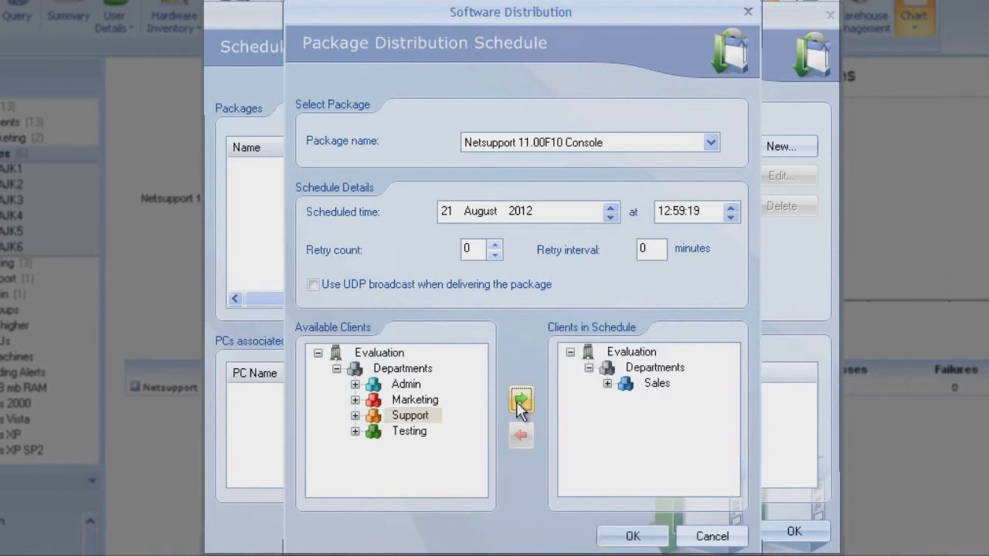
- Set the schedule's retry count to 3 and retry interval to 60 minutes, and cancel the schedule, closing Scheduled Package Maintenance
{"action": "left_click", "coordinate": [495, 249]}
{"action": "left_click", "coordinate": [495, 248]}
{"action": "left_click", "coordinate": [496, 249]}
{"action": "double_click", "coordinate": [649, 249]}
{"action": "key", "text": "BackSpace"}
{"action": "type", "text": "60"}
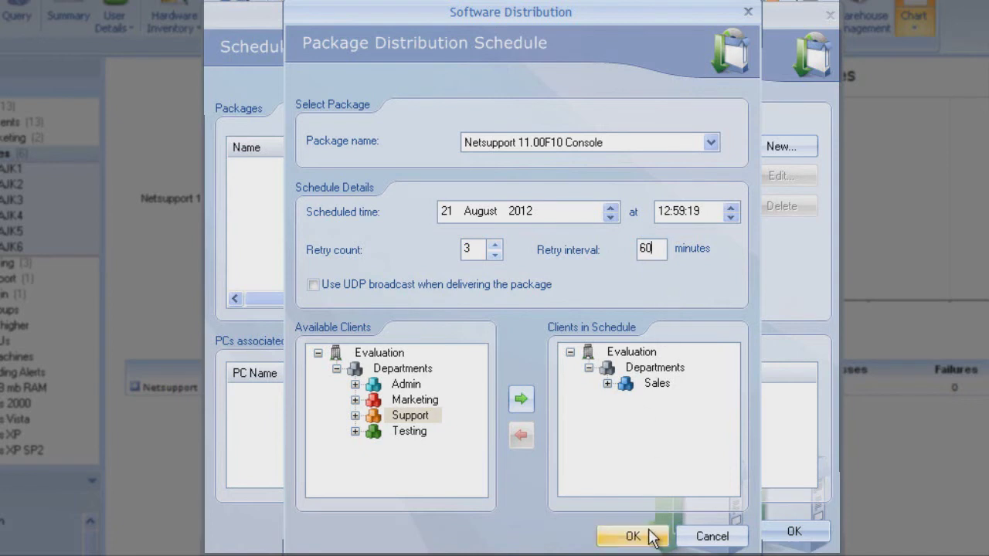
{"action": "left_click", "coordinate": [693, 540]}
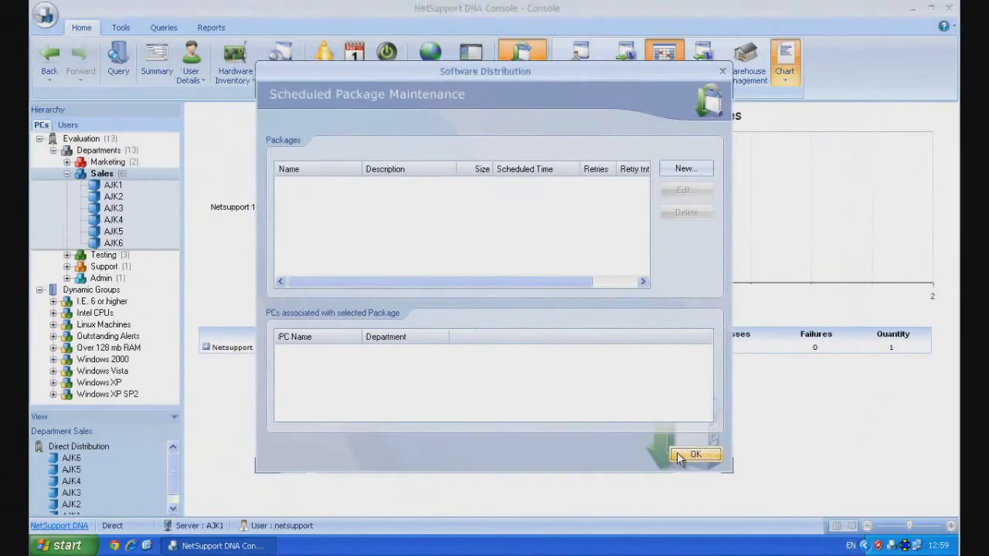
{"action": "left_click", "coordinate": [795, 531]}
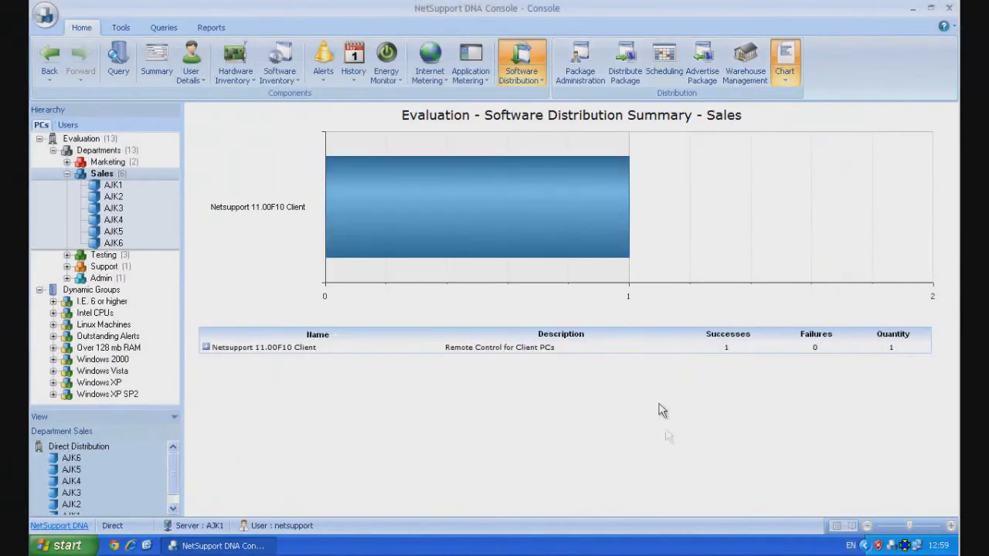
- Advertise the Netsupport 11.00F10 Console package to the Sales department
{"action": "left_click", "coordinate": [715, 80]}
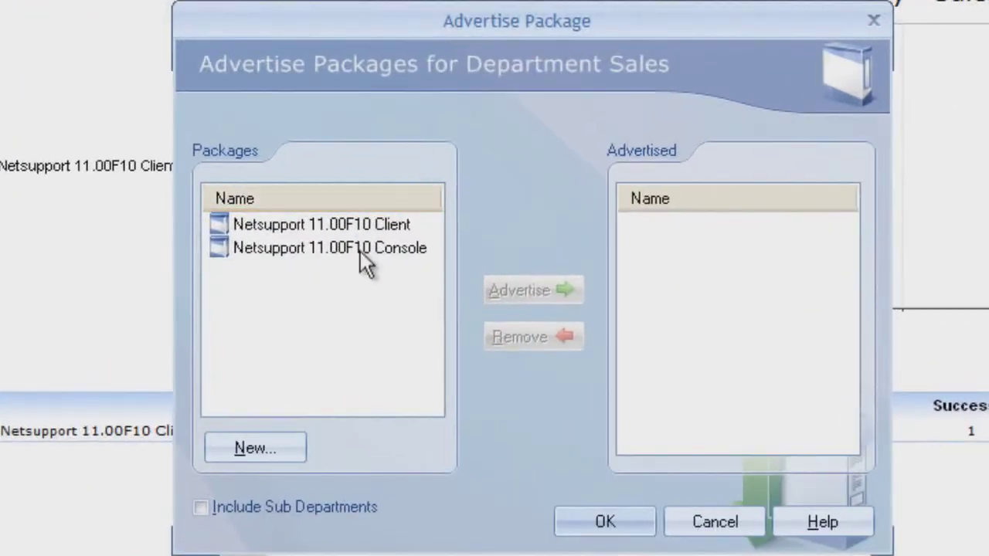
{"action": "left_click", "coordinate": [360, 247]}
{"action": "left_click", "coordinate": [548, 290]}
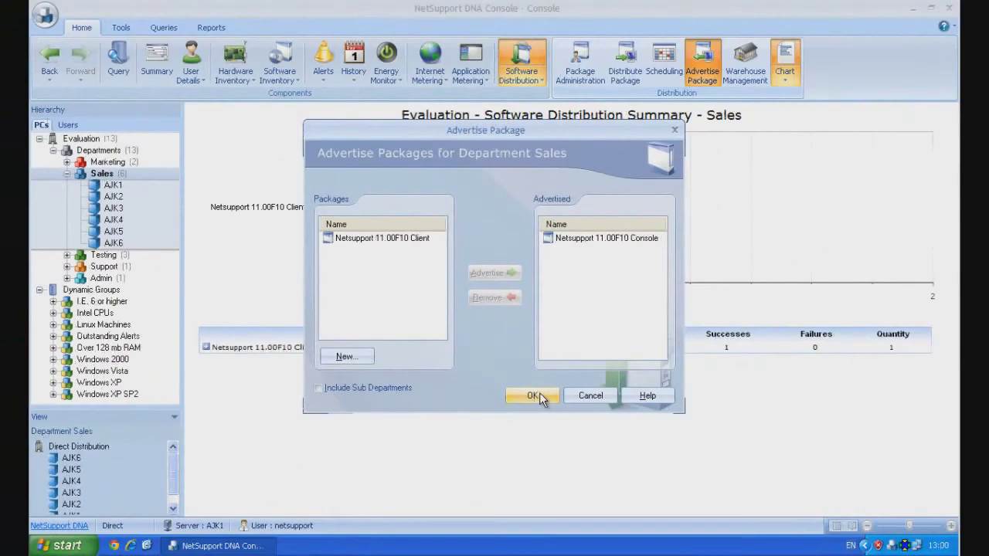
{"action": "left_click", "coordinate": [591, 497]}
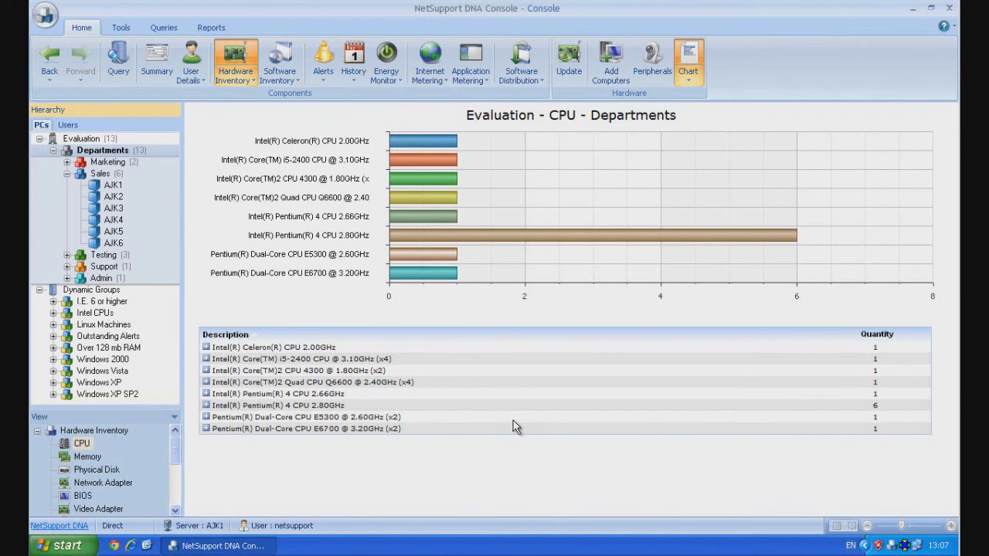
- Review the Hardware Overview query for Departments, and the Physical Disks - Percentage Free Space report with the list of available hardware reports
{"action": "left_click", "coordinate": [164, 28]}
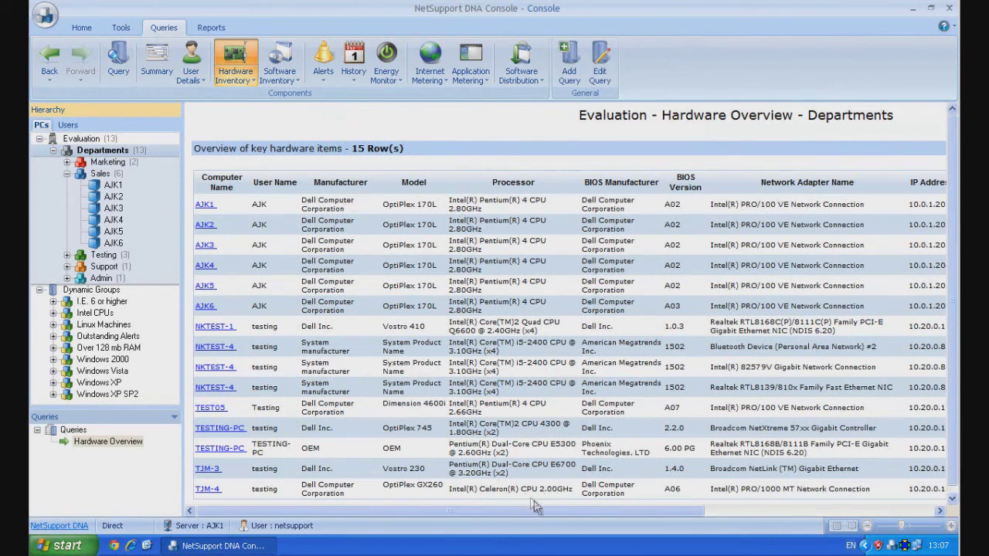
{"action": "left_click_drag", "start_coordinate": [533, 511], "coordinate": [529, 533]}
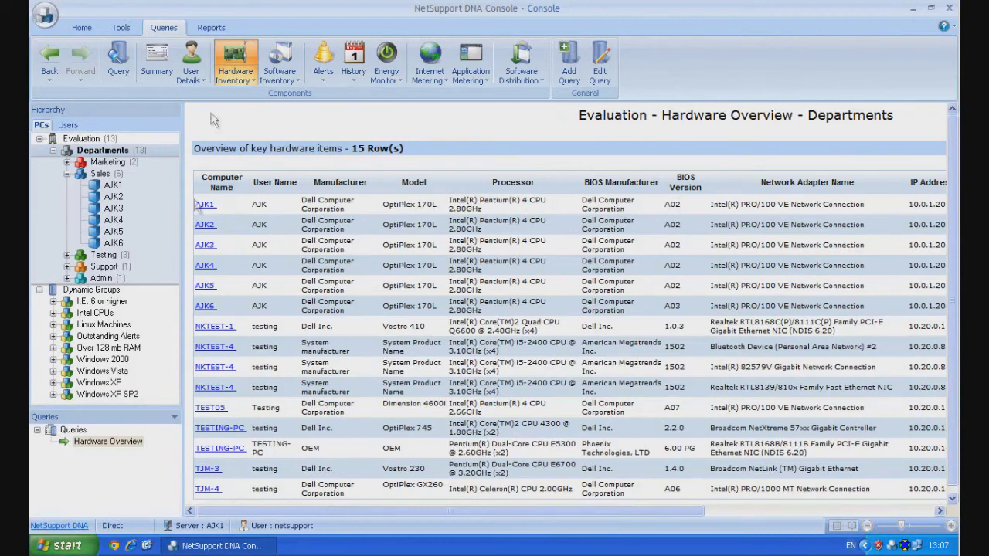
{"action": "left_click", "coordinate": [211, 28]}
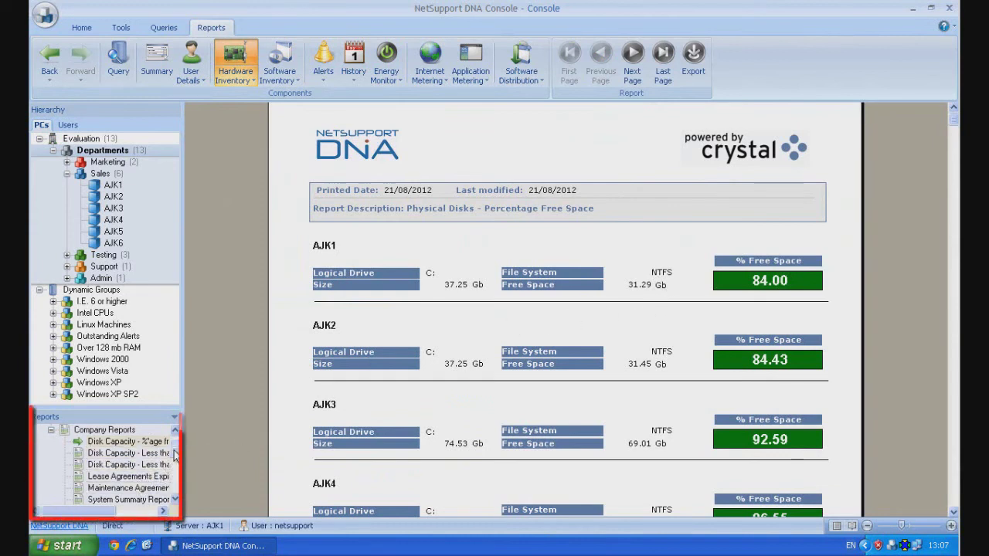
{"action": "left_click_drag", "start_coordinate": [175, 462], "coordinate": [175, 435]}
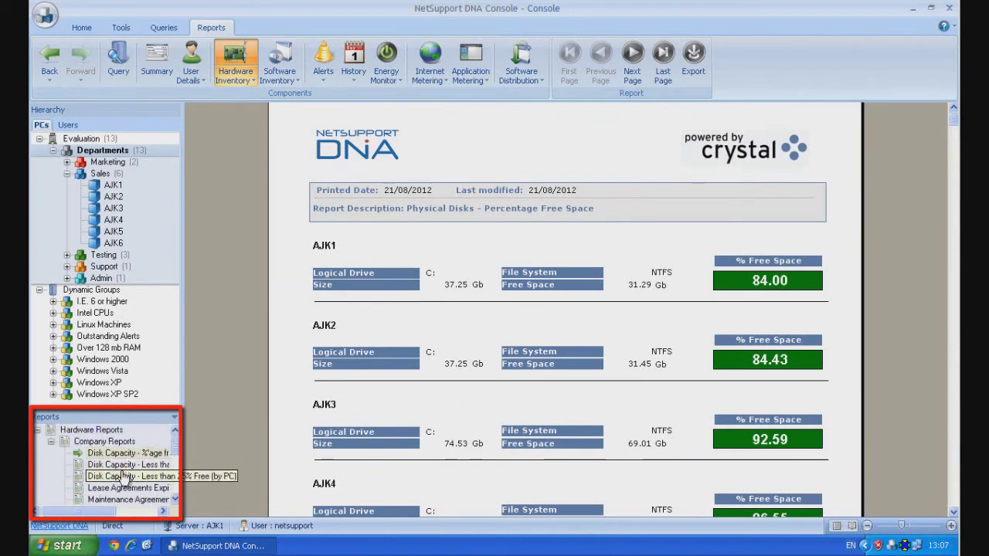
- Open the Database Query Tool from the queries view, look through the predefined queries, and load Hardware Overview
{"action": "left_click", "coordinate": [164, 27]}
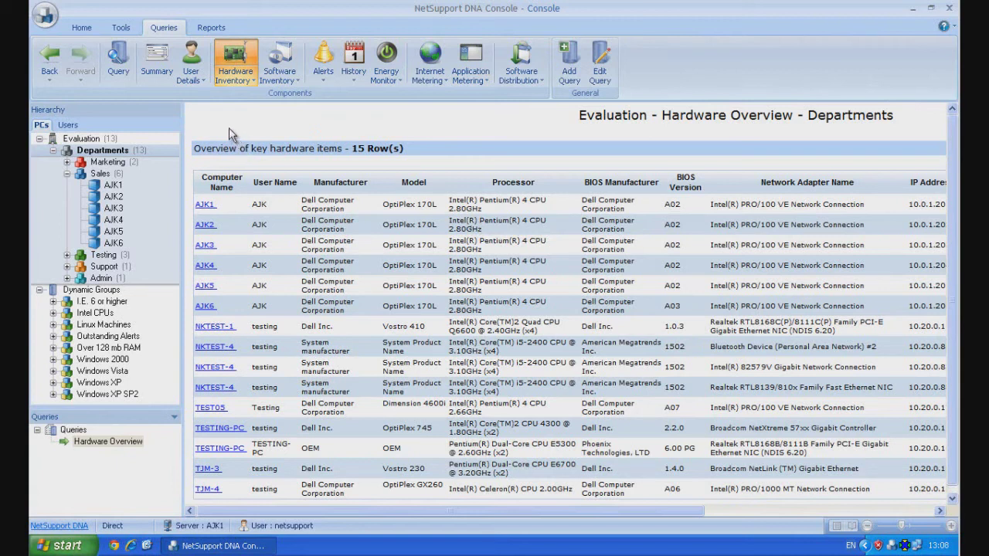
{"action": "left_click", "coordinate": [120, 62]}
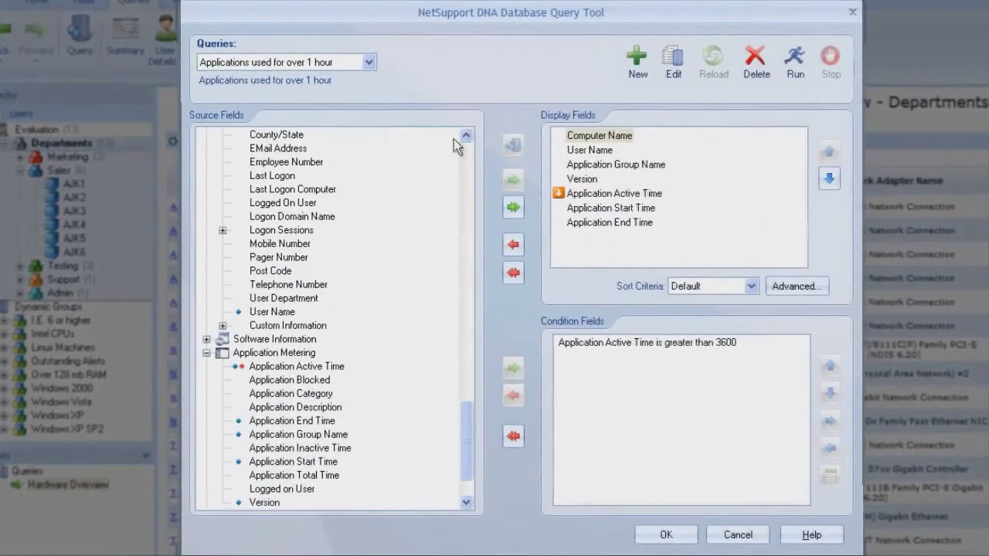
{"action": "left_click", "coordinate": [368, 62]}
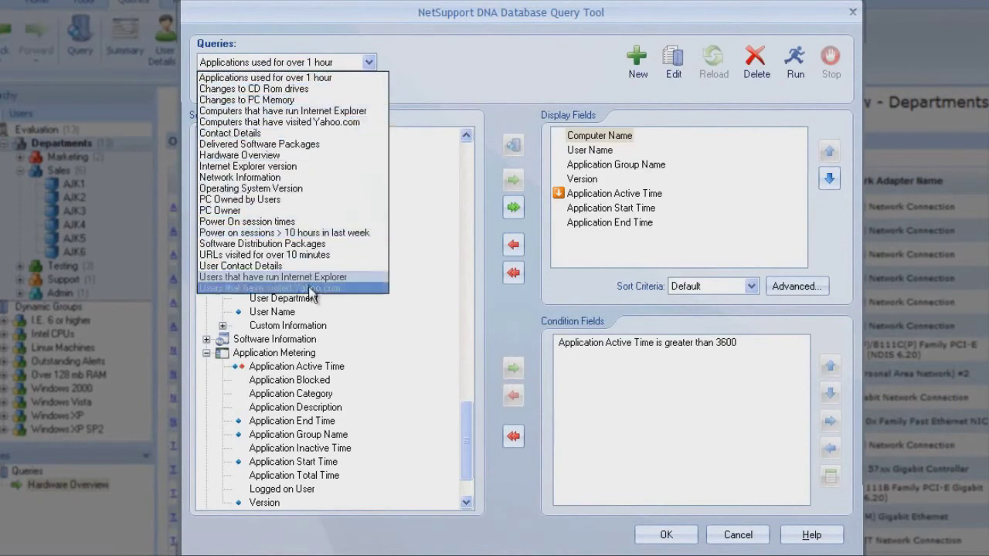
{"action": "left_click", "coordinate": [438, 67]}
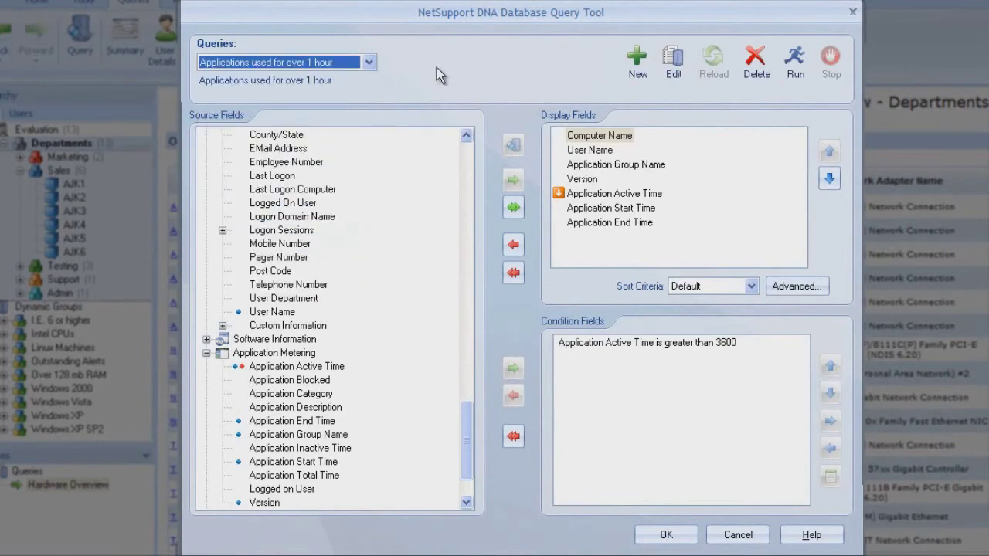
{"action": "left_click", "coordinate": [369, 62]}
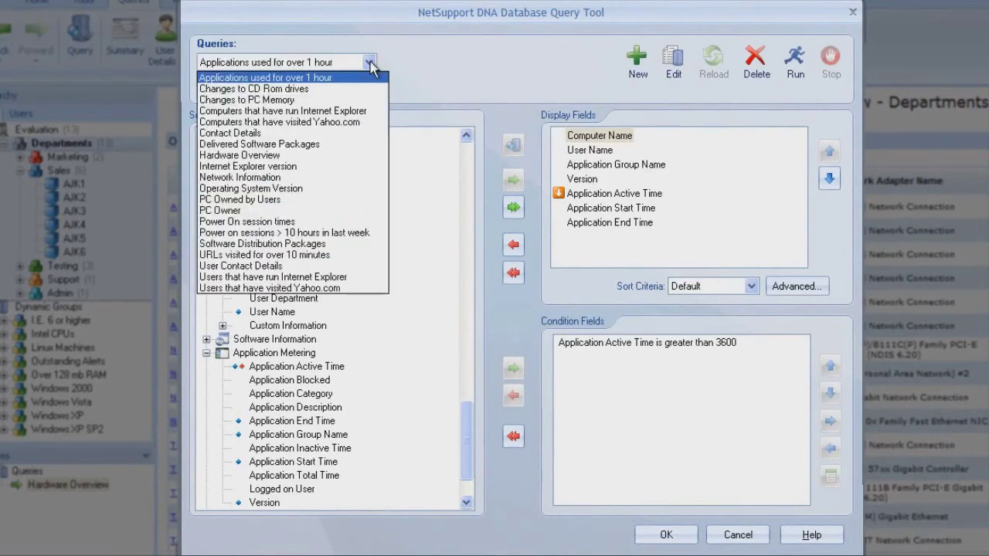
{"action": "left_click", "coordinate": [318, 155]}
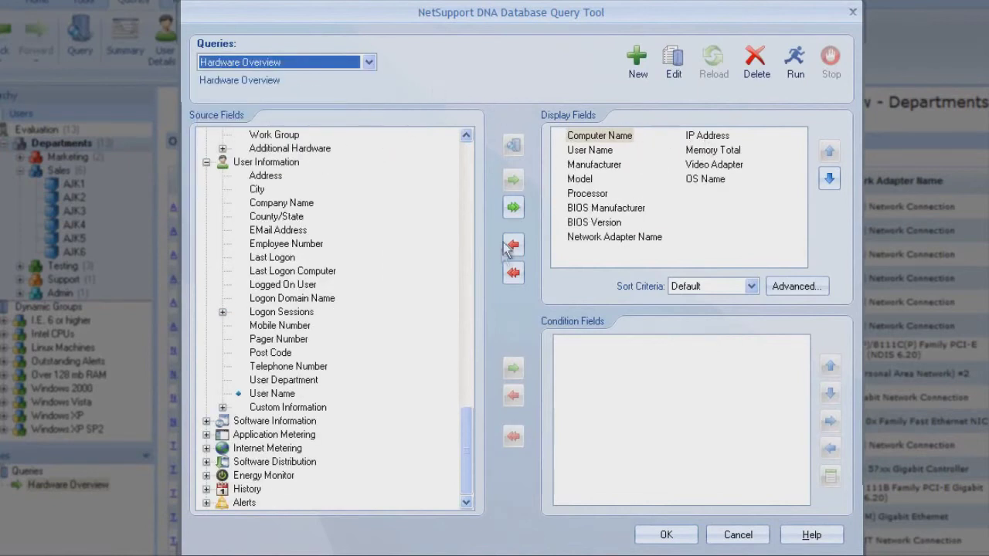
- Add the Monitor Resolution and OS Version source fields to the Hardware Overview query's display fields
{"action": "left_click_drag", "start_coordinate": [468, 439], "coordinate": [464, 153]}
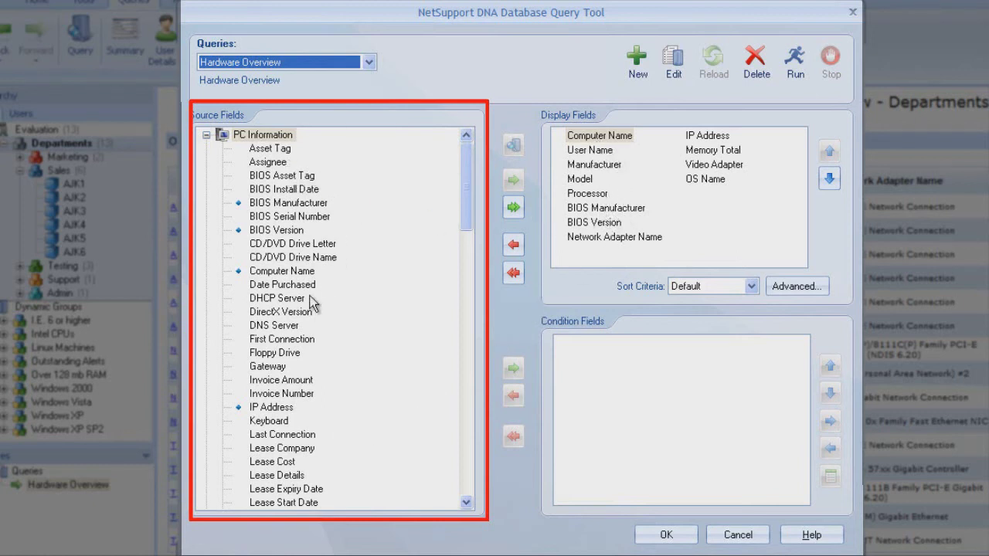
{"action": "left_click_drag", "start_coordinate": [463, 223], "coordinate": [464, 241]}
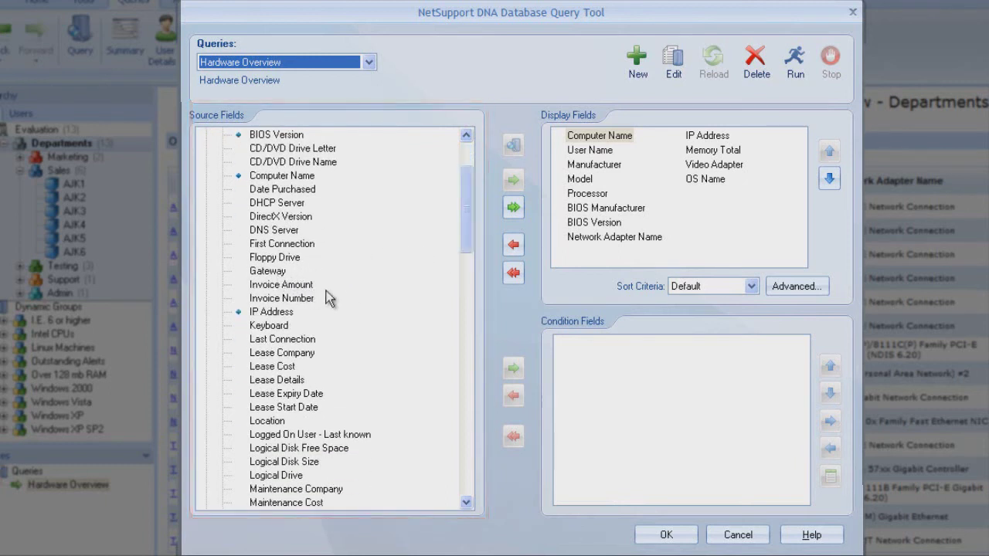
{"action": "left_click_drag", "start_coordinate": [468, 250], "coordinate": [468, 333]}
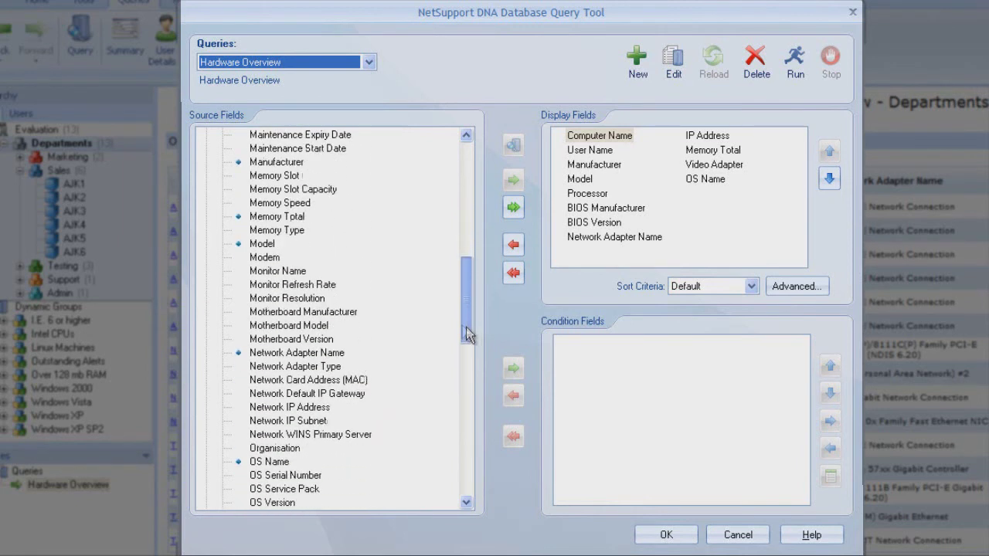
{"action": "left_click", "coordinate": [294, 298]}
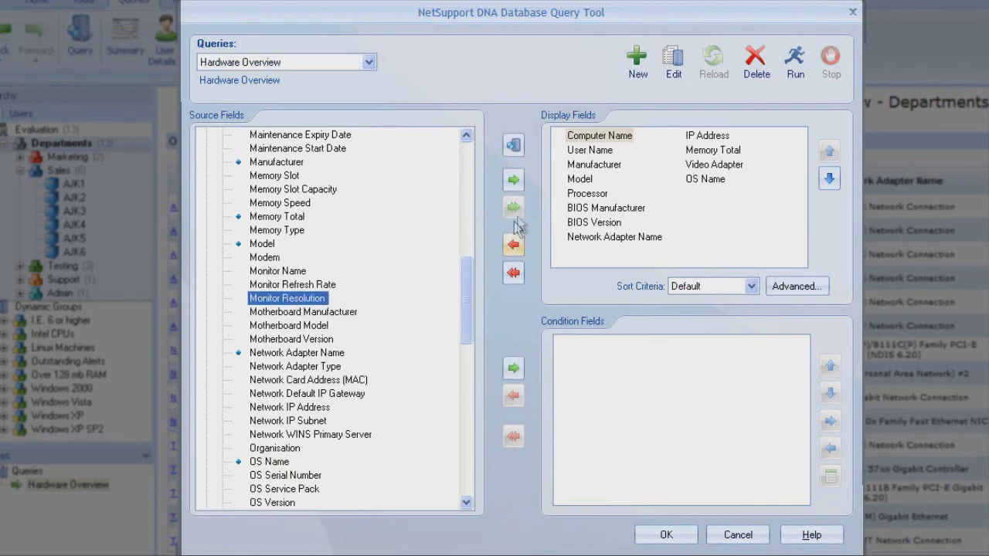
{"action": "left_click", "coordinate": [514, 181]}
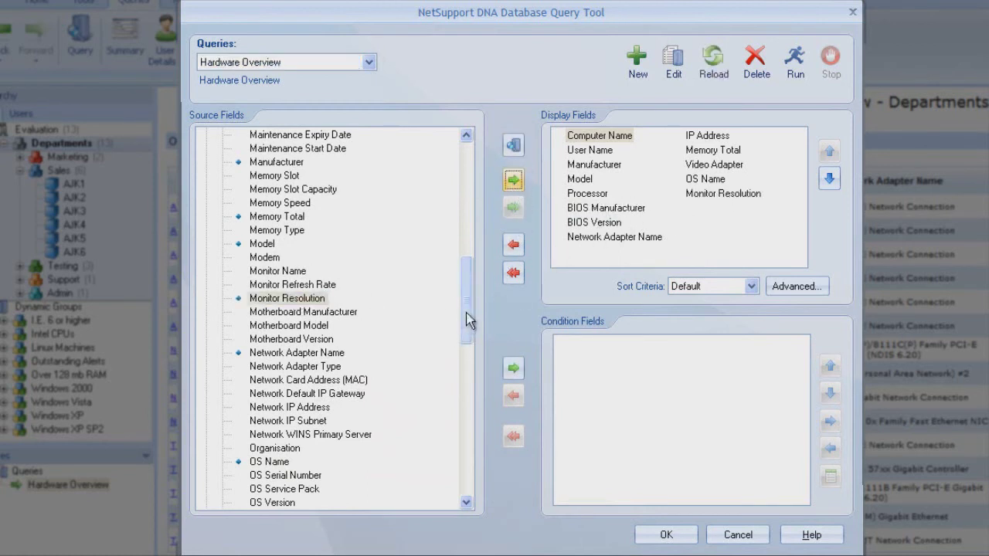
{"action": "left_click_drag", "start_coordinate": [468, 320], "coordinate": [468, 354]}
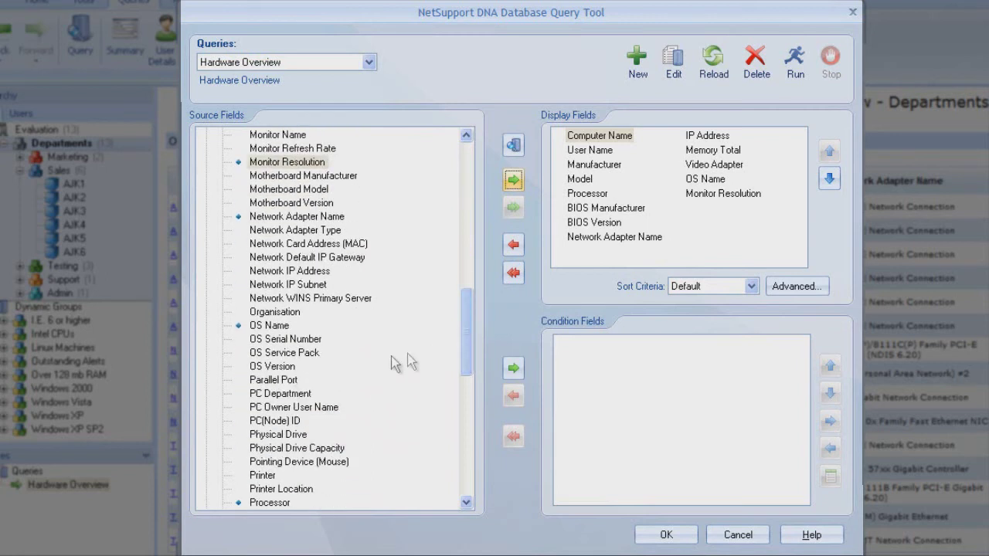
{"action": "left_click", "coordinate": [284, 367]}
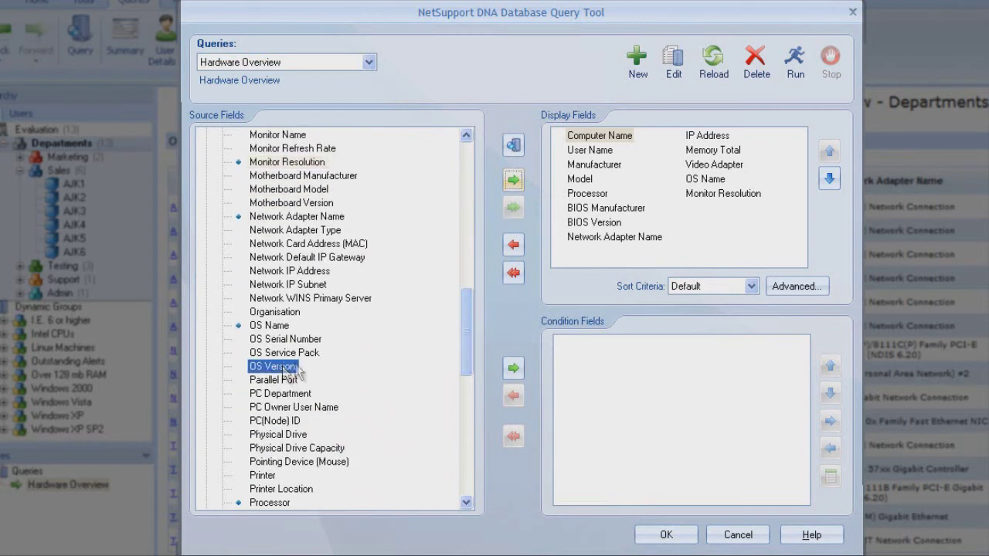
{"action": "left_click", "coordinate": [513, 181]}
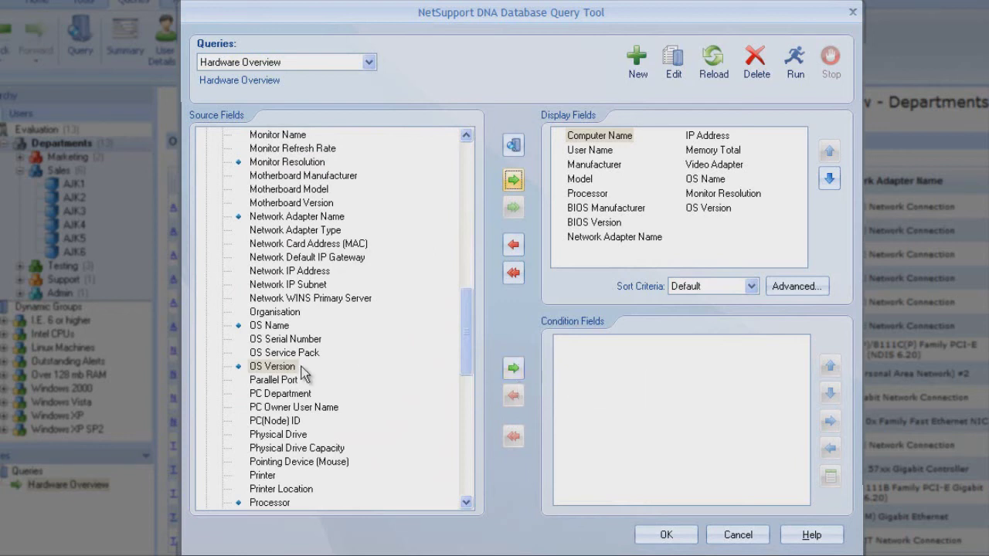
- Look through the comparison operators available for an OS Version condition and cancel without adding one
{"action": "left_click", "coordinate": [514, 368]}
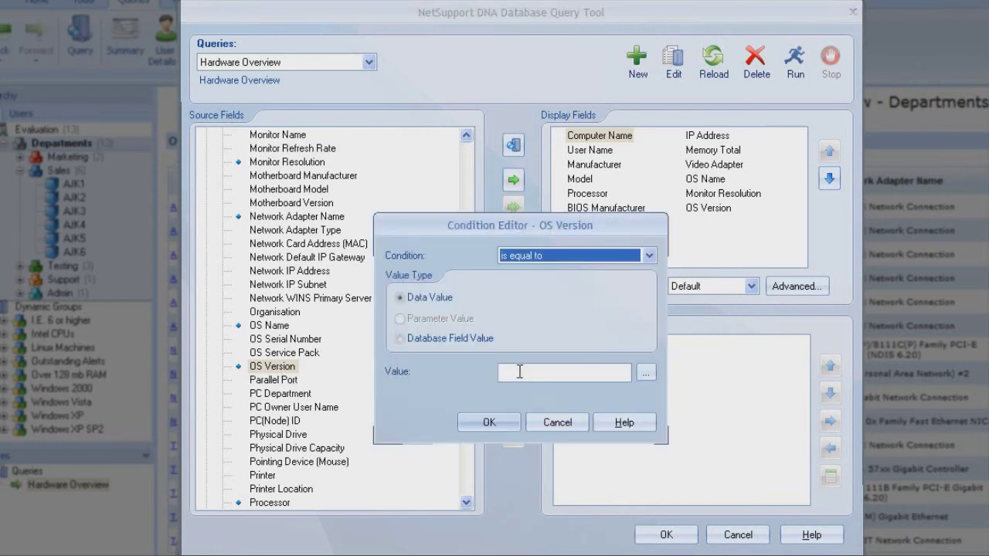
{"action": "left_click", "coordinate": [570, 260]}
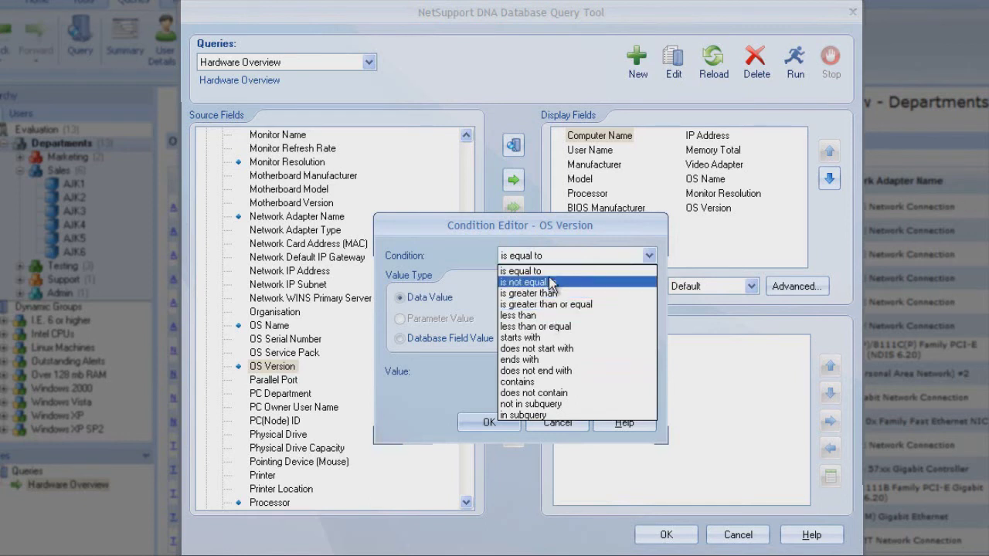
{"action": "left_click", "coordinate": [559, 258]}
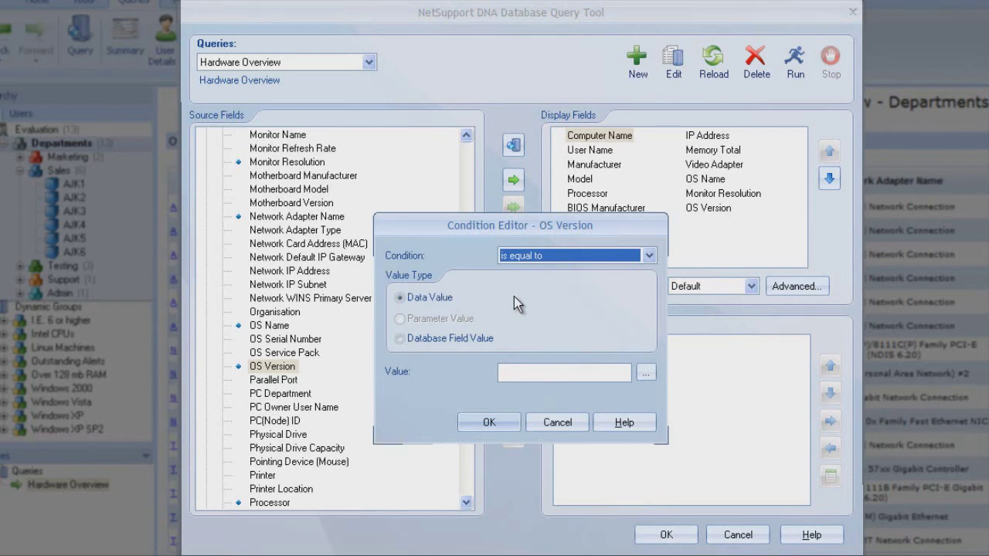
{"action": "left_click", "coordinate": [557, 422]}
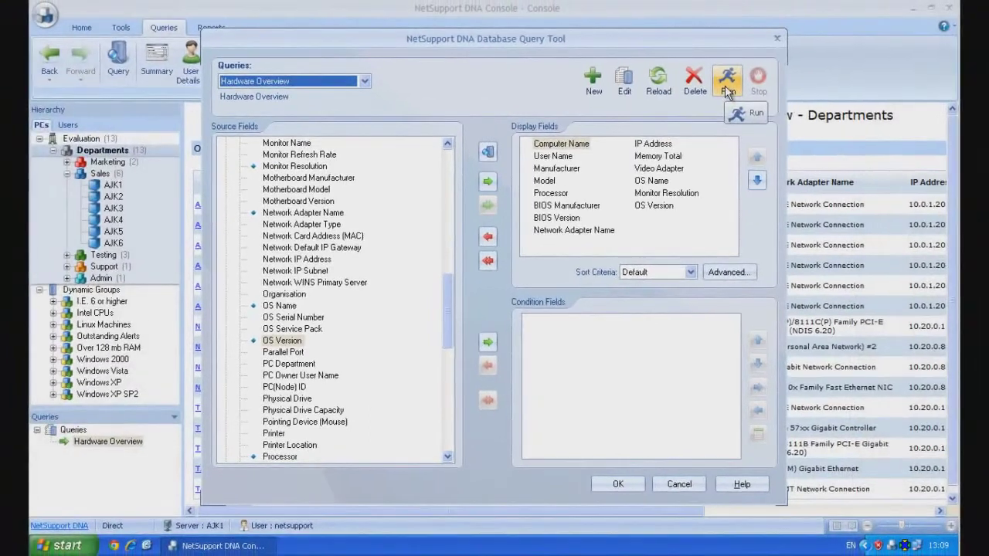
- Run the Hardware Overview query, review its results through to the OS Version column, and accept the query tool's settings
{"action": "left_click", "coordinate": [767, 73]}
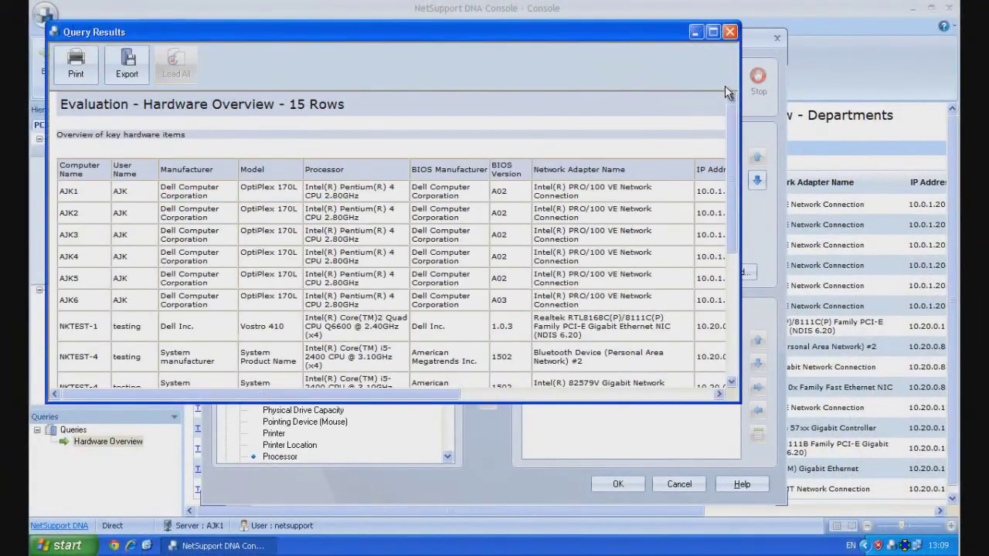
{"action": "left_click_drag", "start_coordinate": [368, 401], "coordinate": [641, 392]}
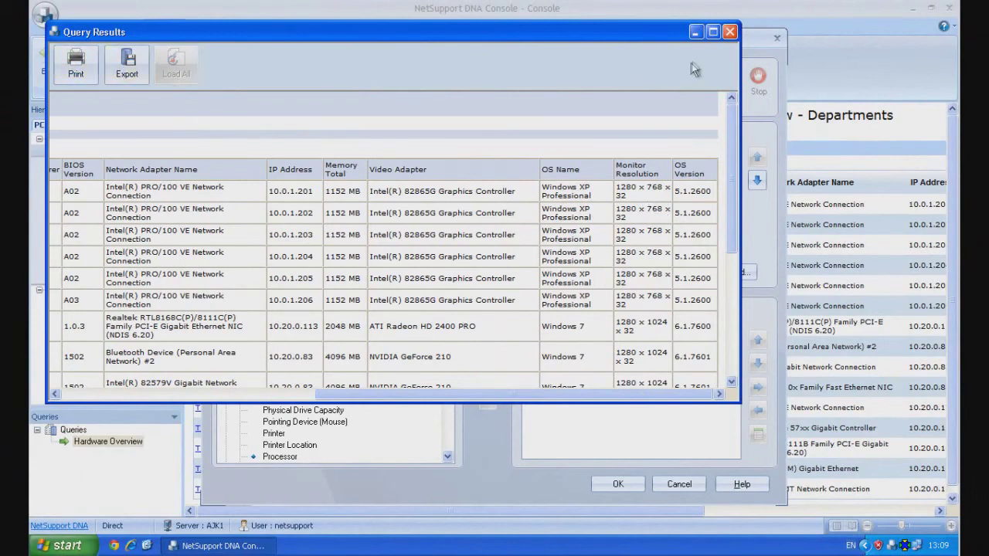
{"action": "left_click", "coordinate": [730, 32]}
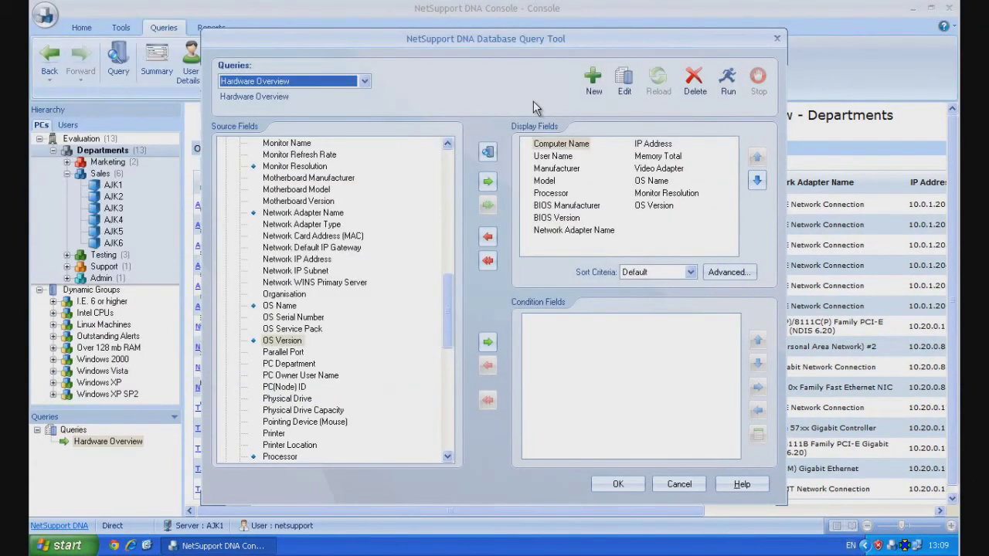
{"action": "left_click", "coordinate": [618, 485]}
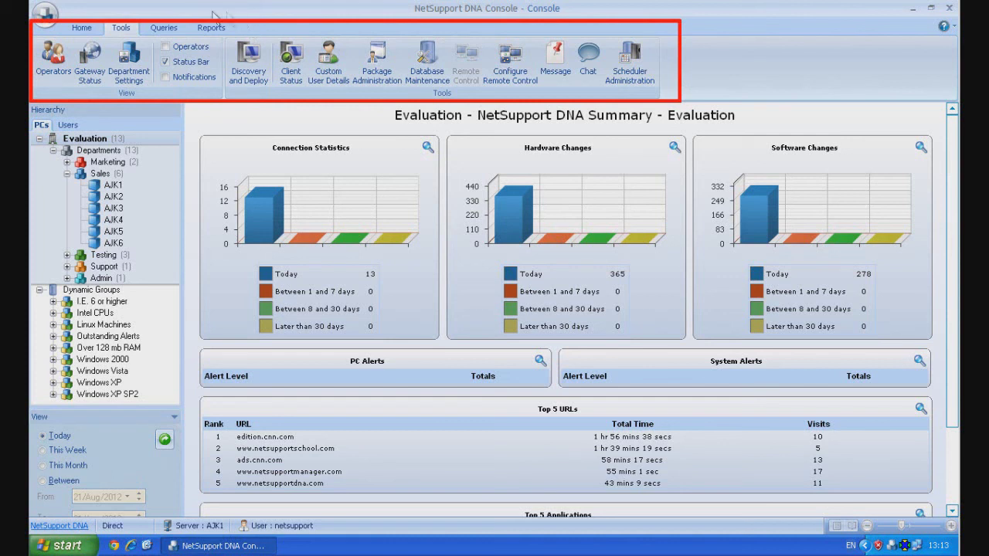
- Start creating a new console operator by entering the operator's name and choosing the Operator permission
{"action": "left_click", "coordinate": [55, 61]}
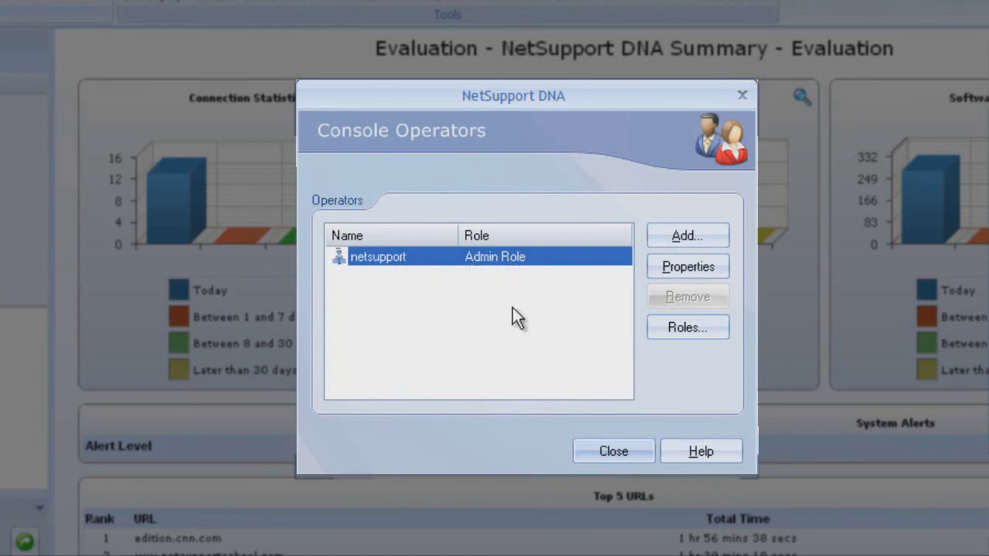
{"action": "left_click", "coordinate": [686, 236]}
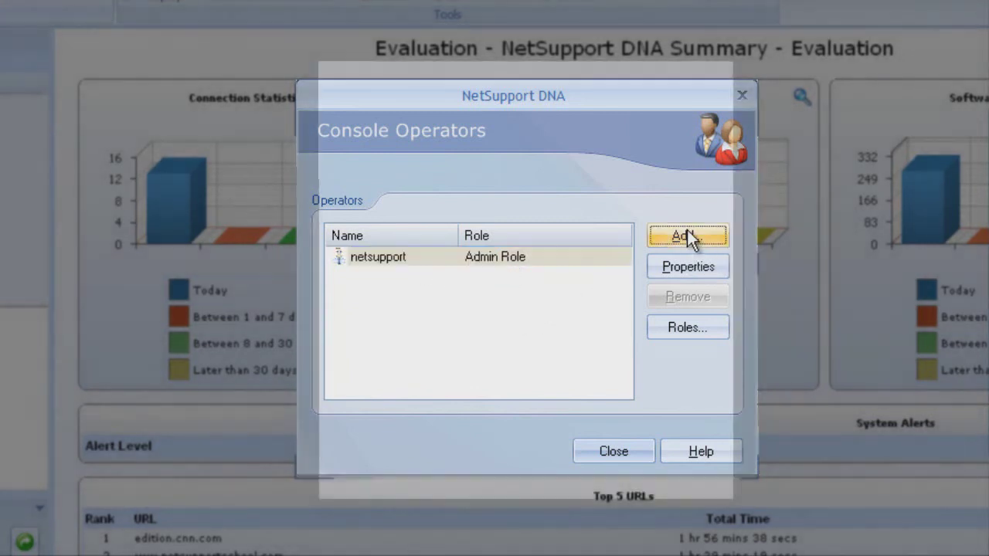
{"action": "type", "text": "Fred"}
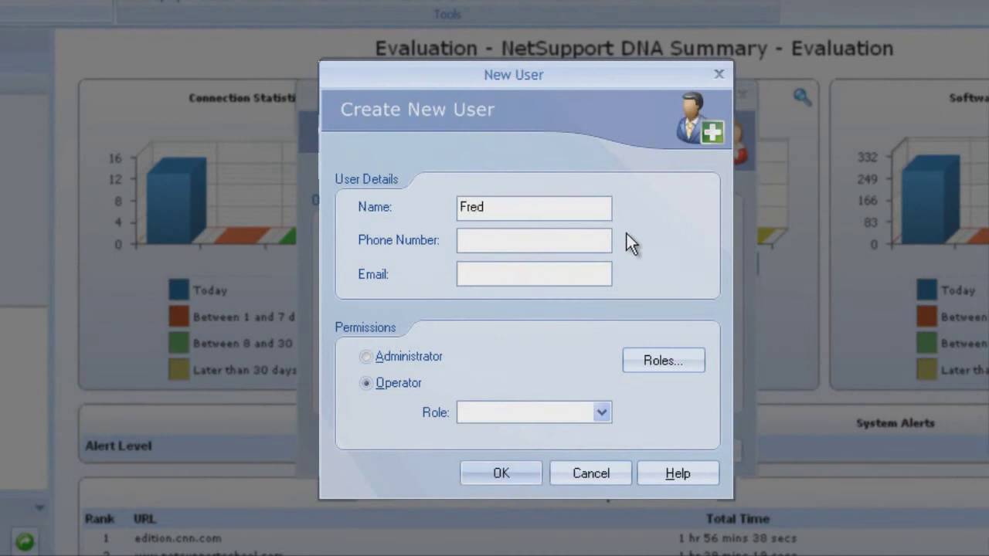
{"action": "left_click", "coordinate": [398, 387]}
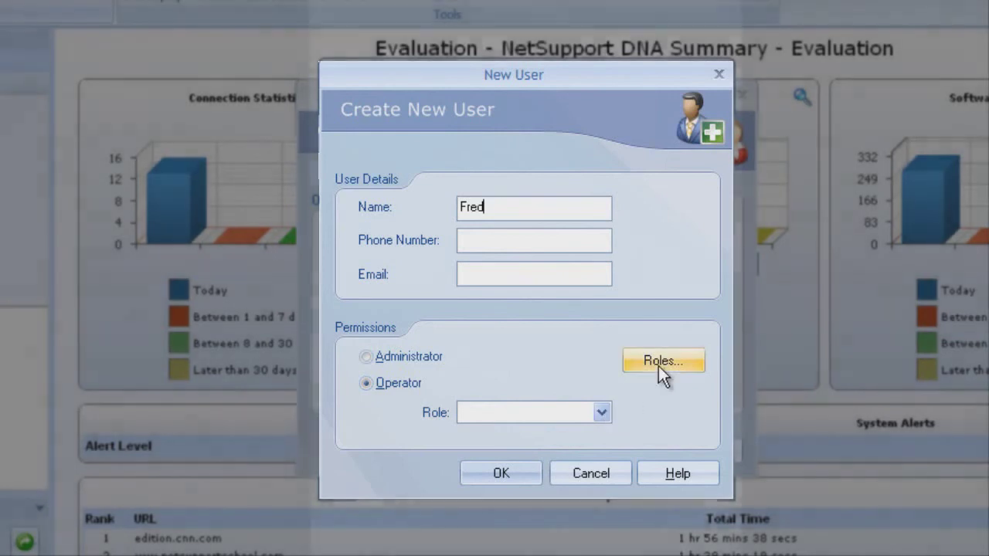
- Add a console role named Junior with Read-only operator as its default selection
{"action": "left_click", "coordinate": [658, 366]}
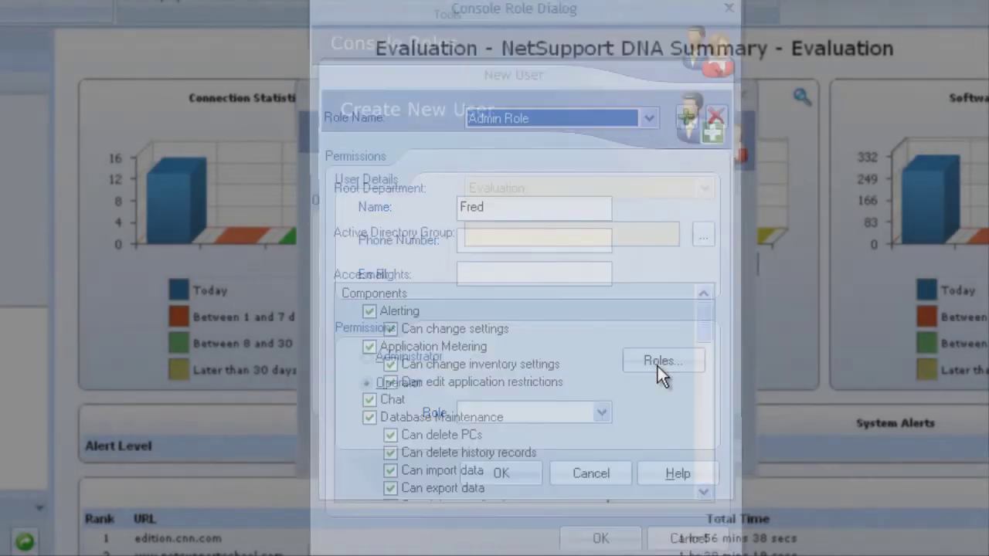
{"action": "left_click", "coordinate": [651, 124]}
{"action": "left_click", "coordinate": [651, 126]}
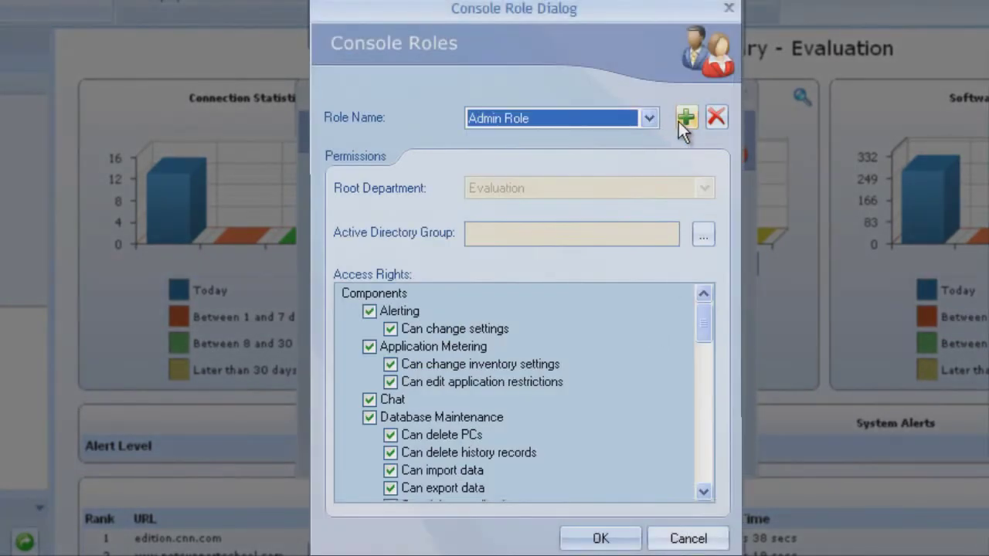
{"action": "left_click", "coordinate": [684, 119]}
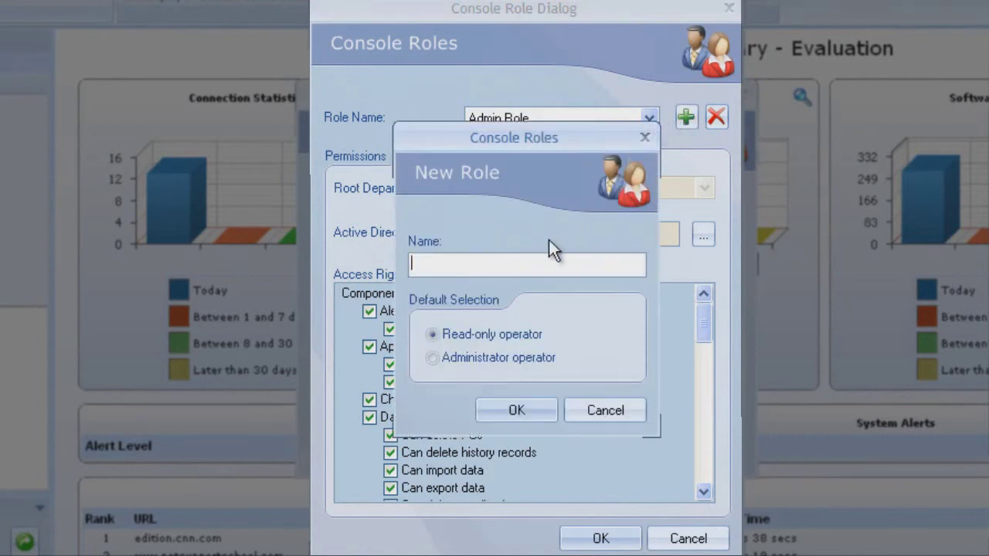
{"action": "type", "text": "Junior"}
{"action": "left_click", "coordinate": [525, 408]}
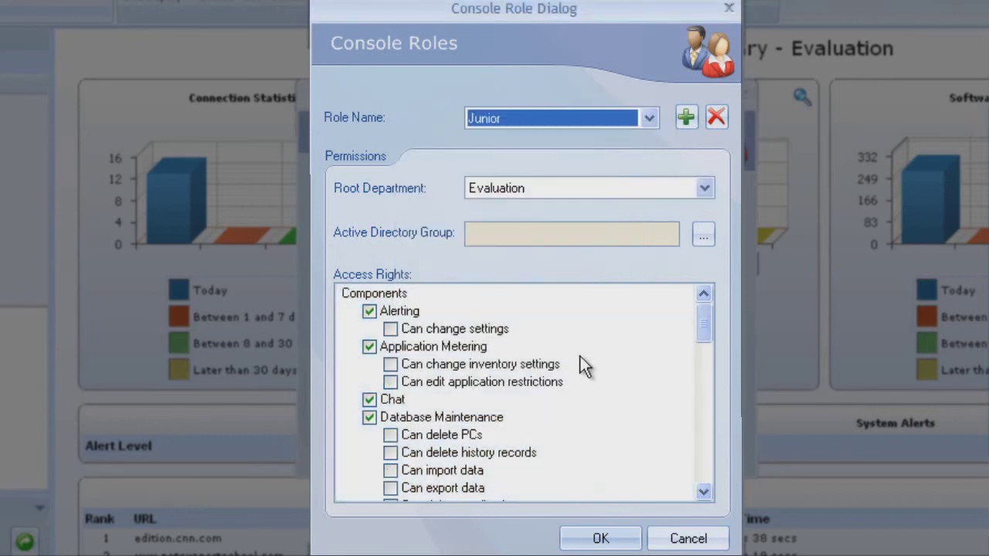
- Look through the Junior role's access rights, set its root department to Departments\Sales, and remove its Database Maintenance right
{"action": "left_click_drag", "start_coordinate": [702, 315], "coordinate": [706, 366]}
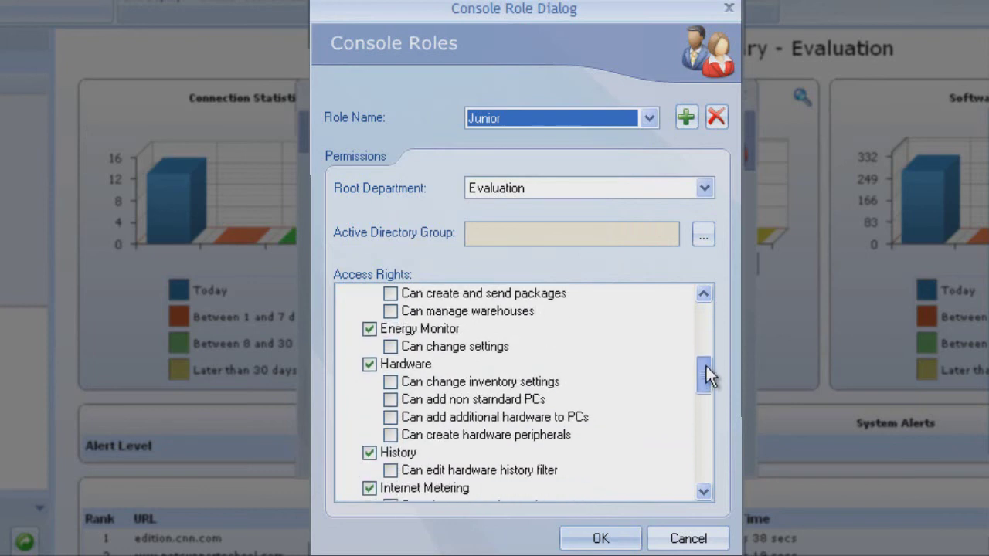
{"action": "left_click_drag", "start_coordinate": [706, 366], "coordinate": [690, 320]}
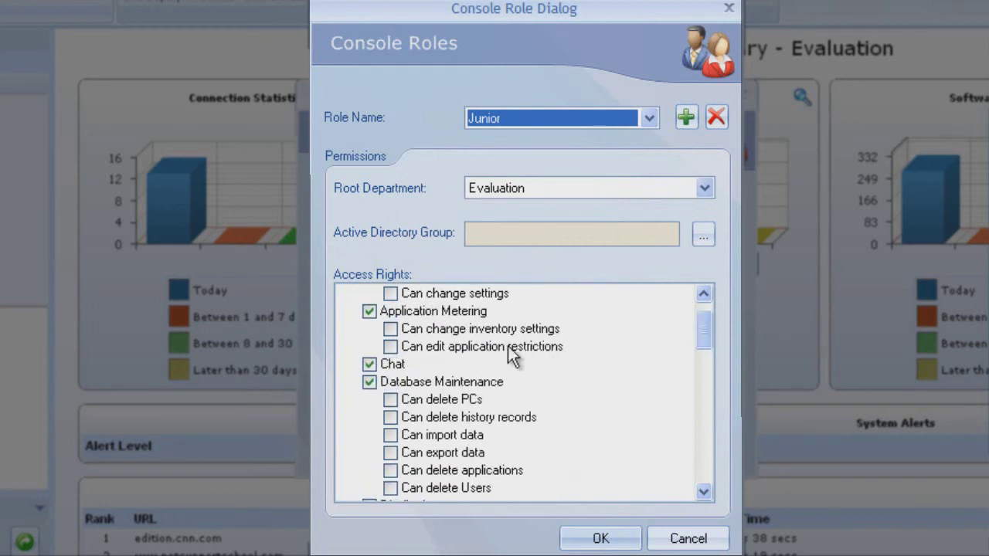
{"action": "left_click", "coordinate": [705, 189]}
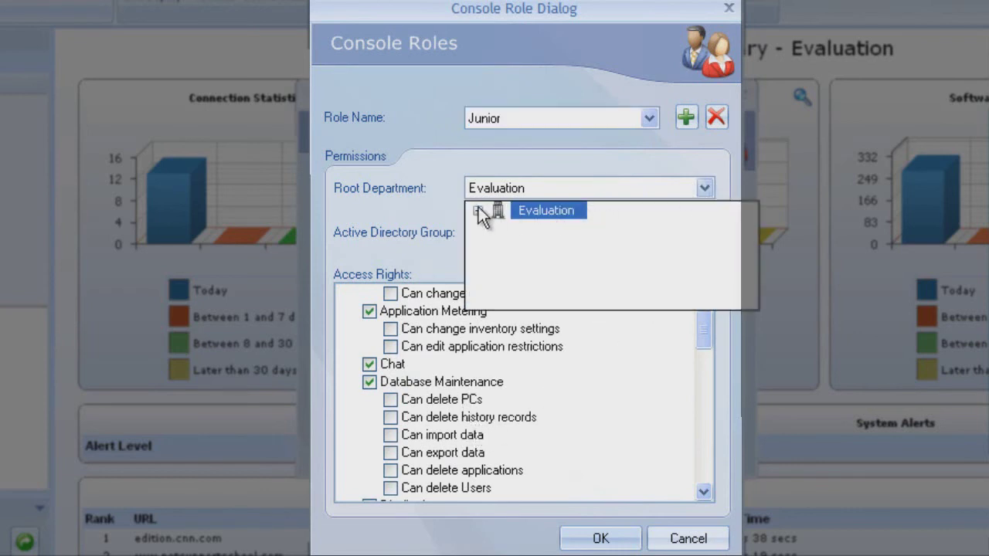
{"action": "left_click", "coordinate": [478, 209]}
{"action": "left_click", "coordinate": [501, 228]}
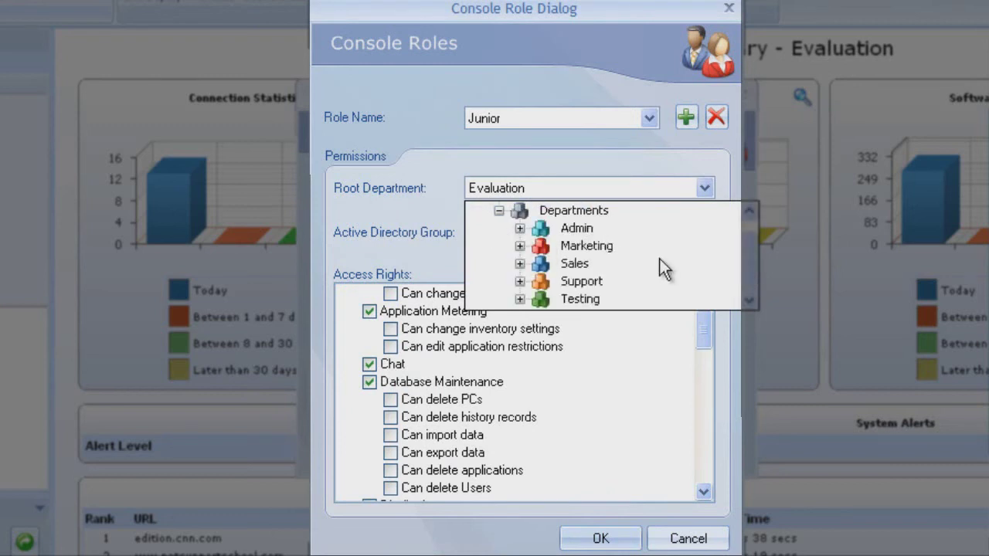
{"action": "left_click", "coordinate": [577, 263]}
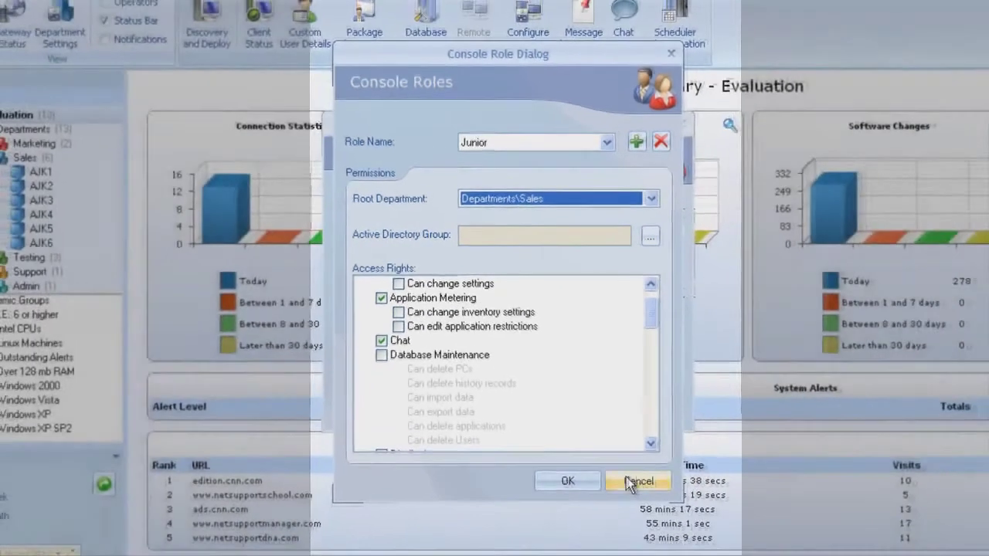
- Discard the role changes and the new operator, and close the Console Operators dialog
{"action": "left_click", "coordinate": [688, 539]}
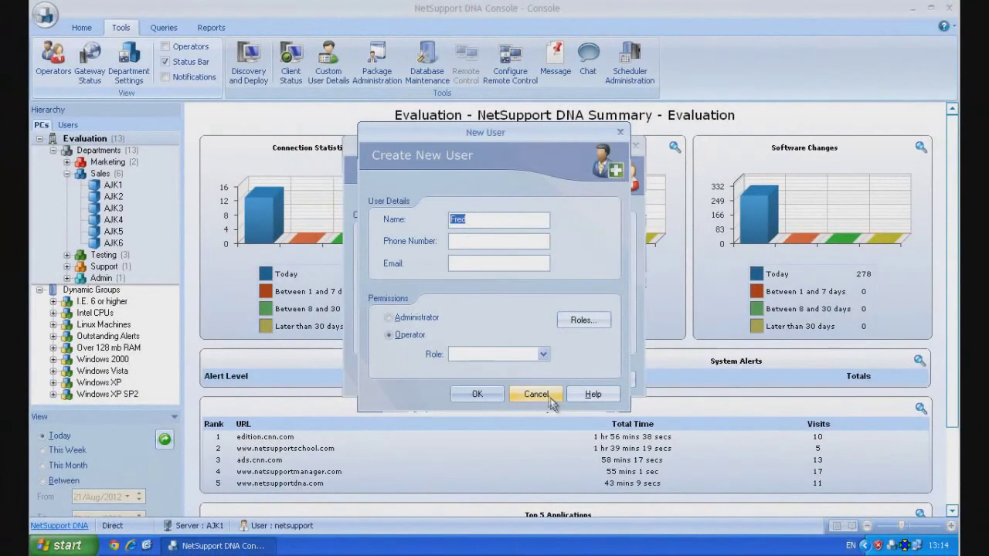
{"action": "left_click", "coordinate": [548, 396]}
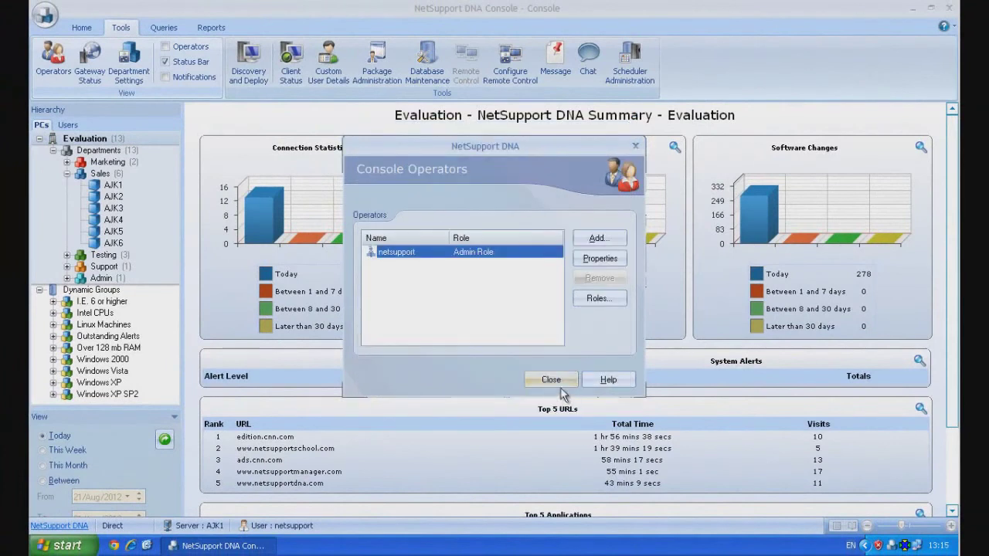
{"action": "left_click", "coordinate": [551, 380]}
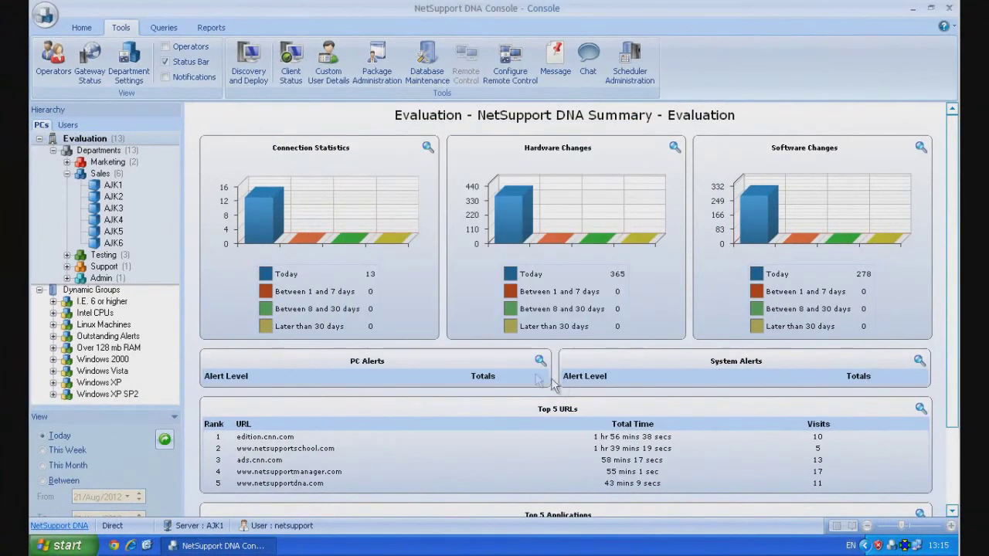